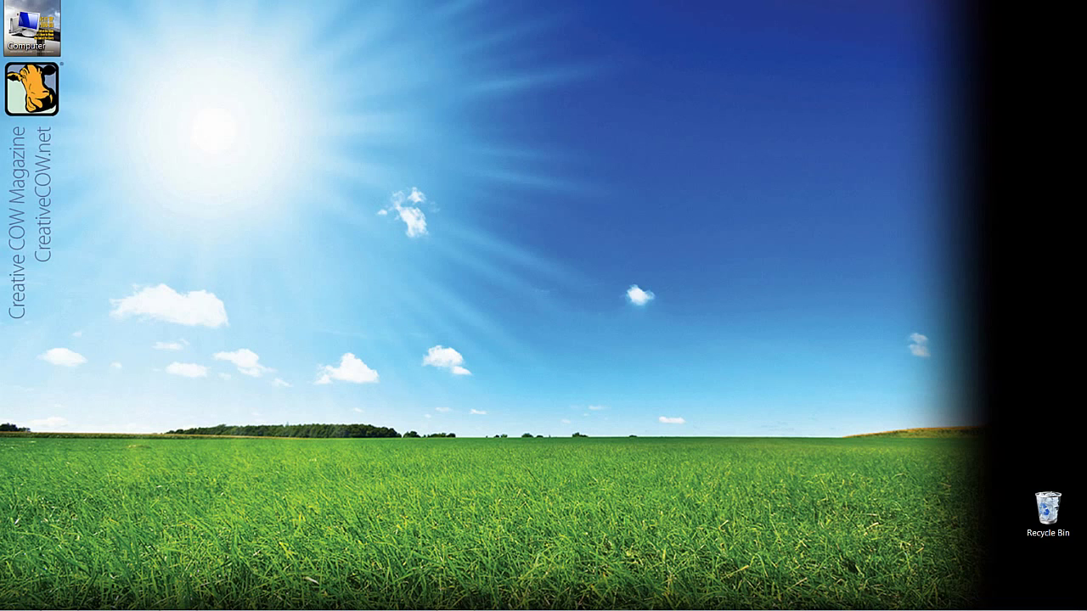
Browse the DATADRIVE1 (Y:) drive to Avid MediaFiles, MXF, folder 1, examine the media and database files, and close the window.
key("super+e")
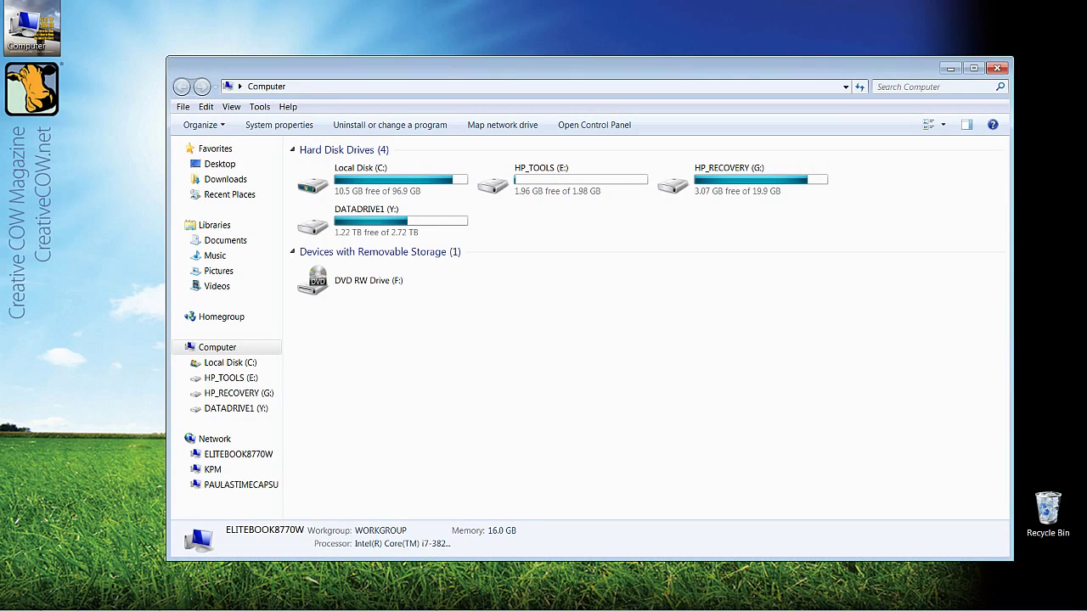
double_click(409, 219)
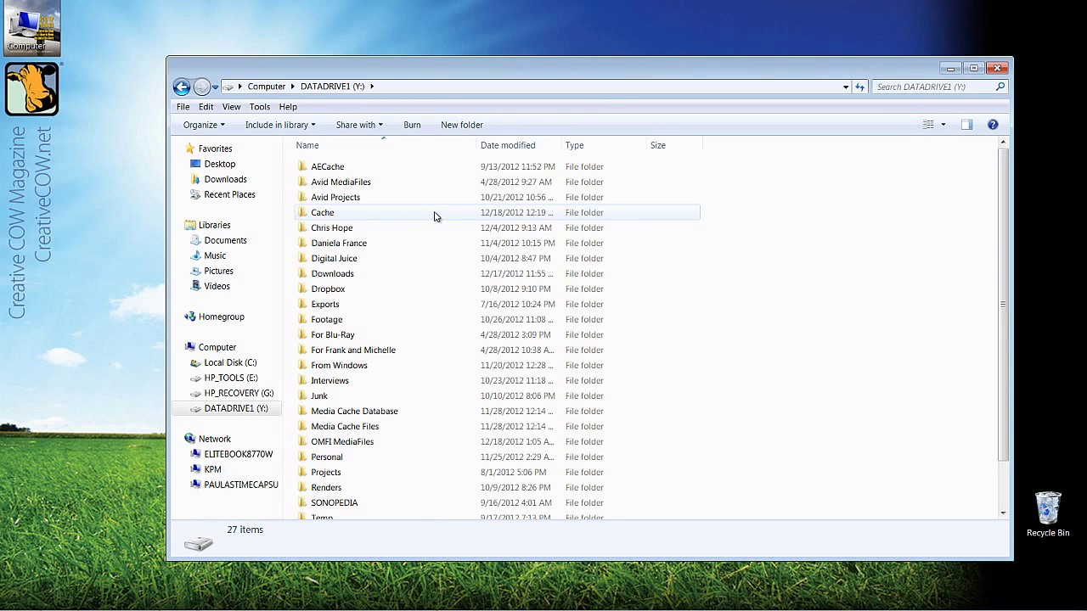
double_click(353, 189)
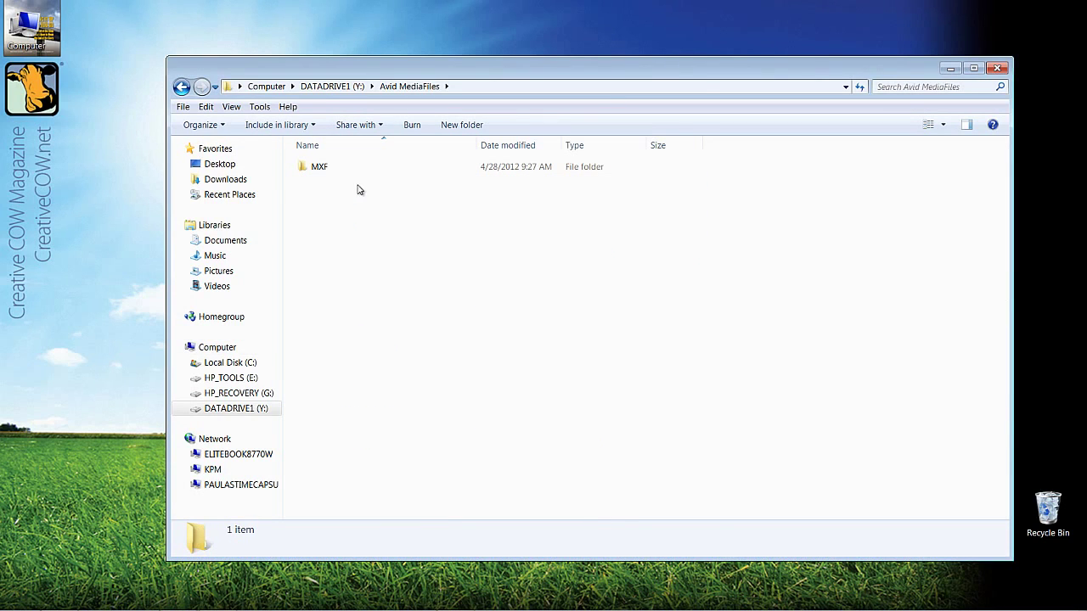
double_click(336, 170)
double_click(314, 168)
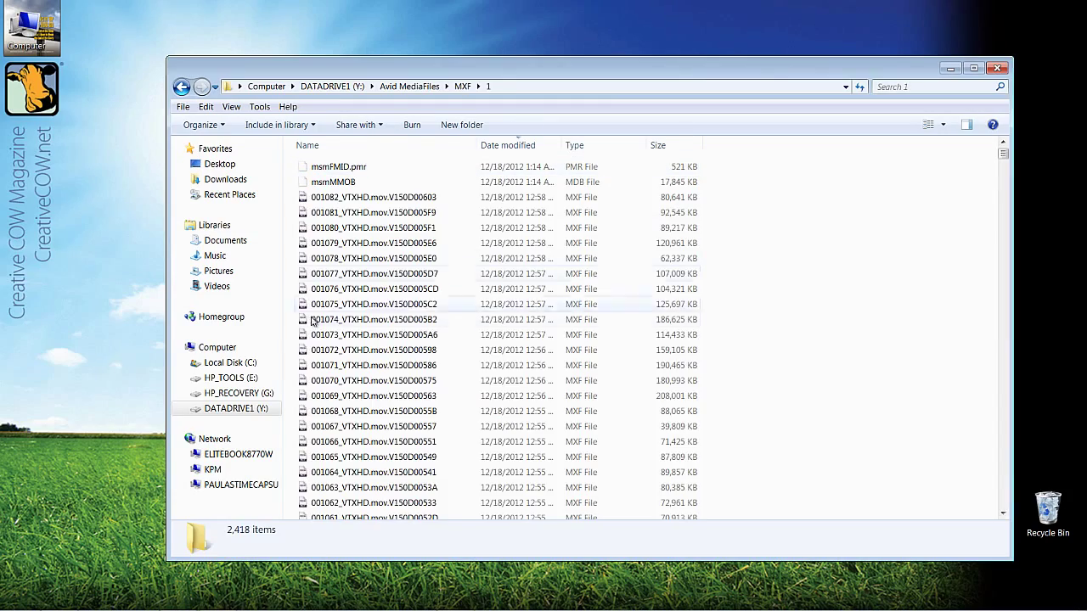
mouse_move(1003, 154)
left_mouse_down()
mouse_move(1005, 509)
mouse_move(985, 358)
mouse_move(1000, 148)
left_mouse_up()
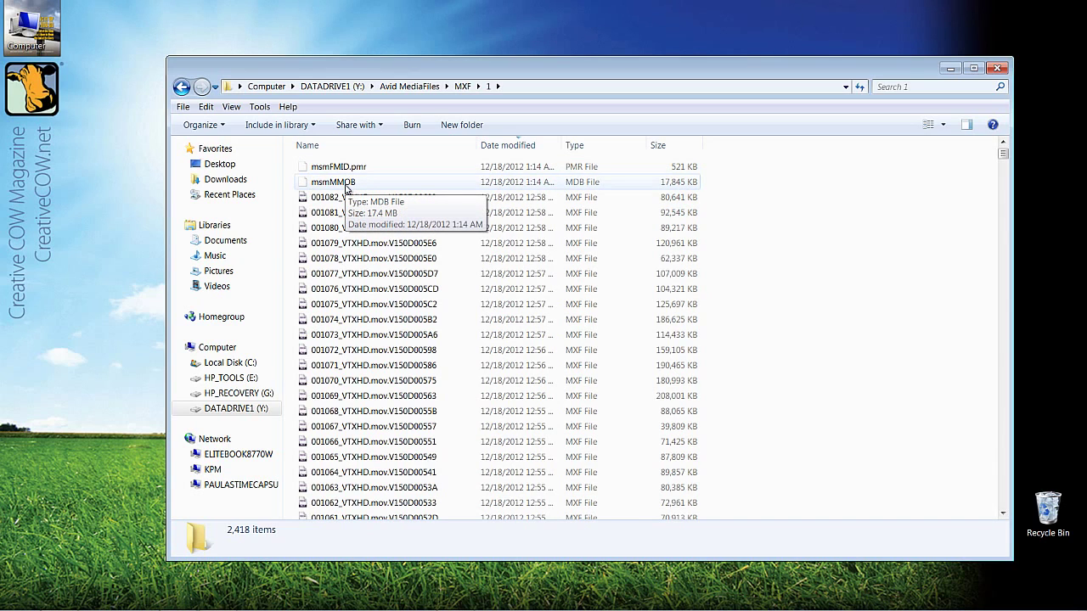
left_click(998, 69)
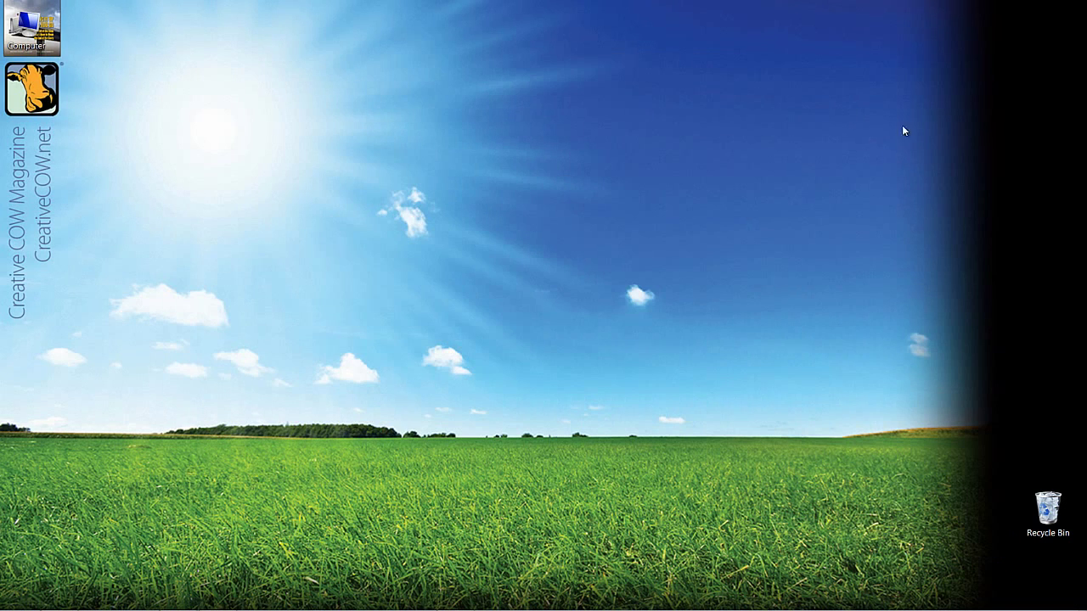
Switch to Avid Symphony and open the Clips bin of the Creative Cow project.
key("alt+Tab")
key("Tab")
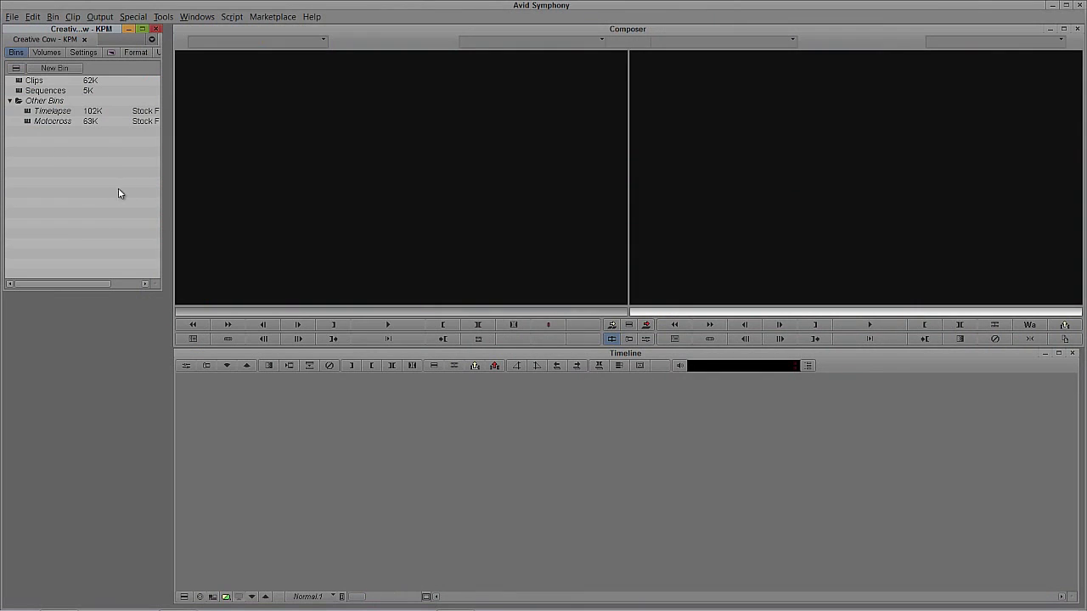
double_click(19, 81)
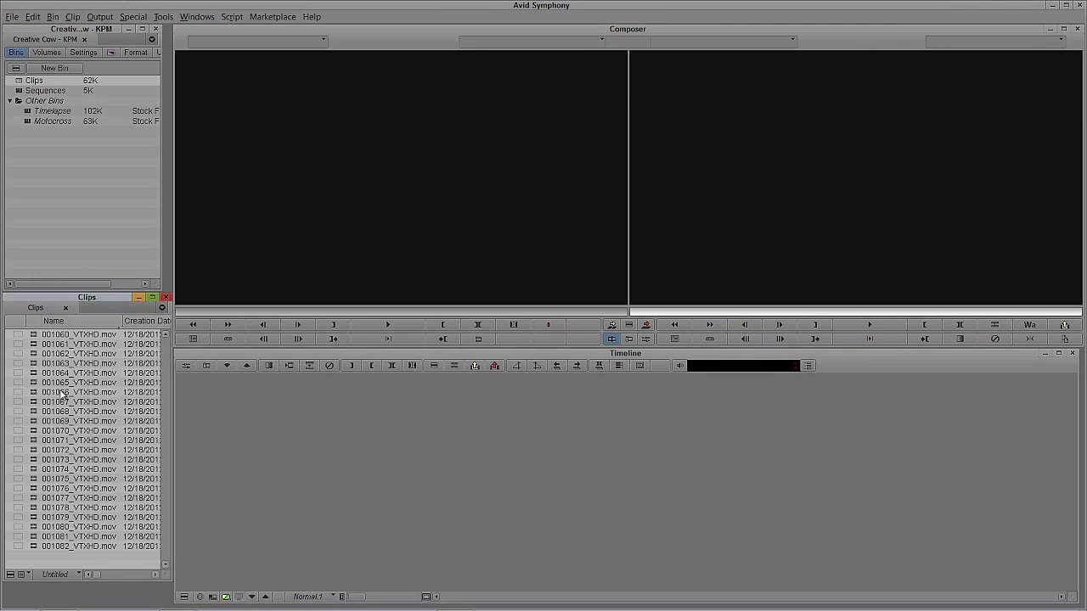
Preview several clips from the Clips bin in the source monitor, finishing with 001060_VTXHD.mov loaded.
double_click(34, 344)
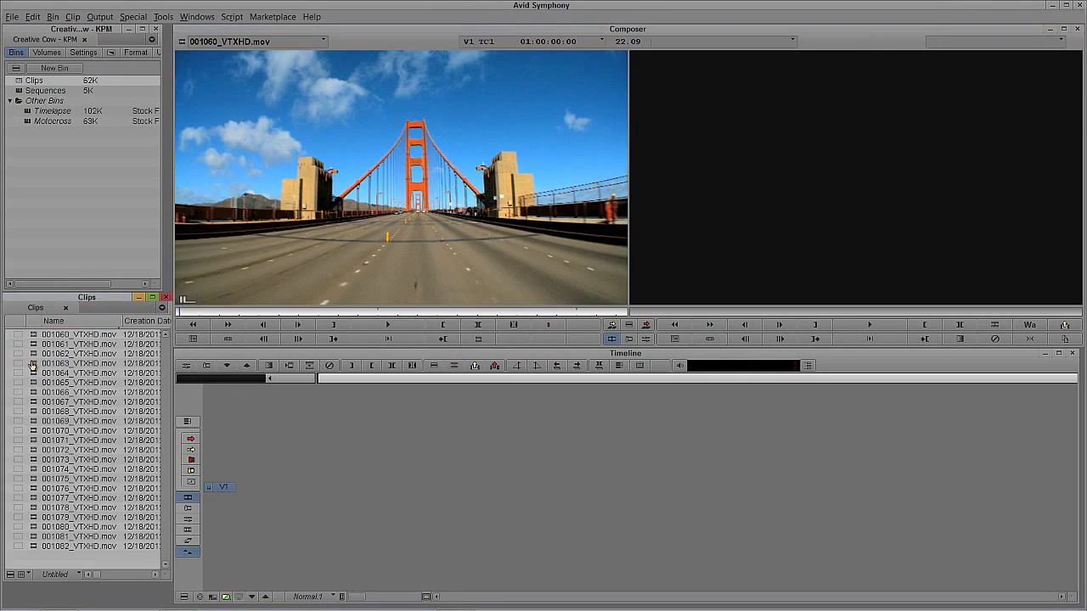
double_click(33, 364)
double_click(33, 392)
double_click(34, 431)
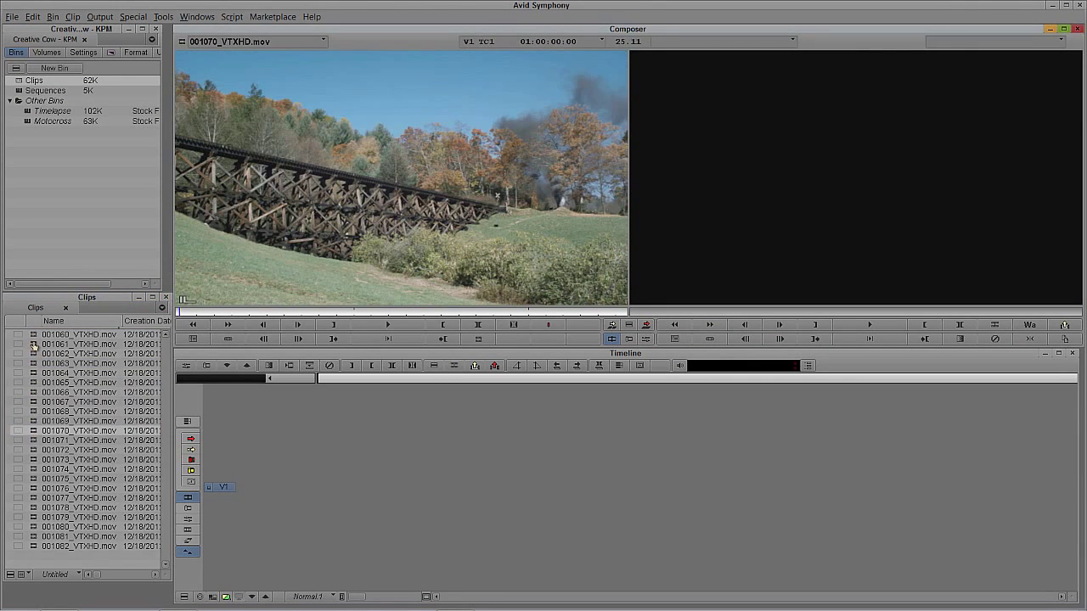
double_click(34, 336)
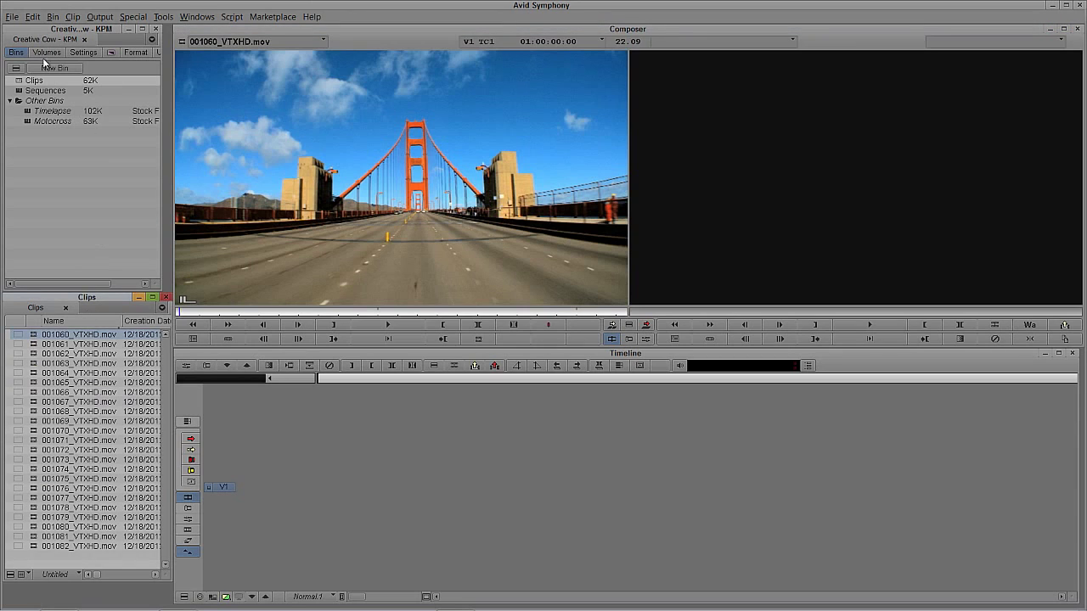
Reveal the media file of clip 001060_VTXHD.mov in its drive folder, then close the folder window.
left_click(12, 17)
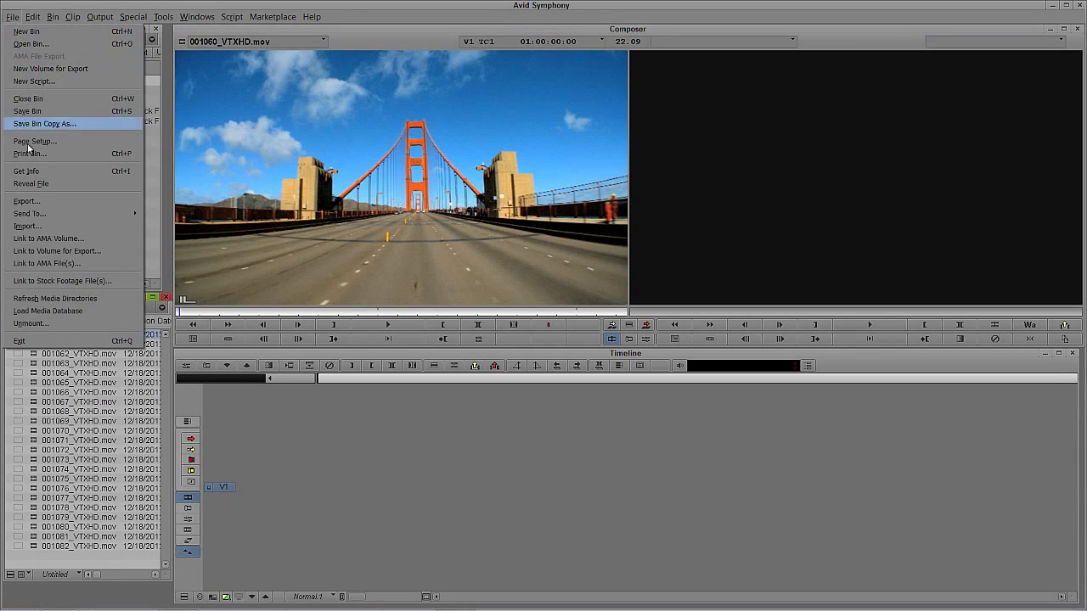
left_click(31, 184)
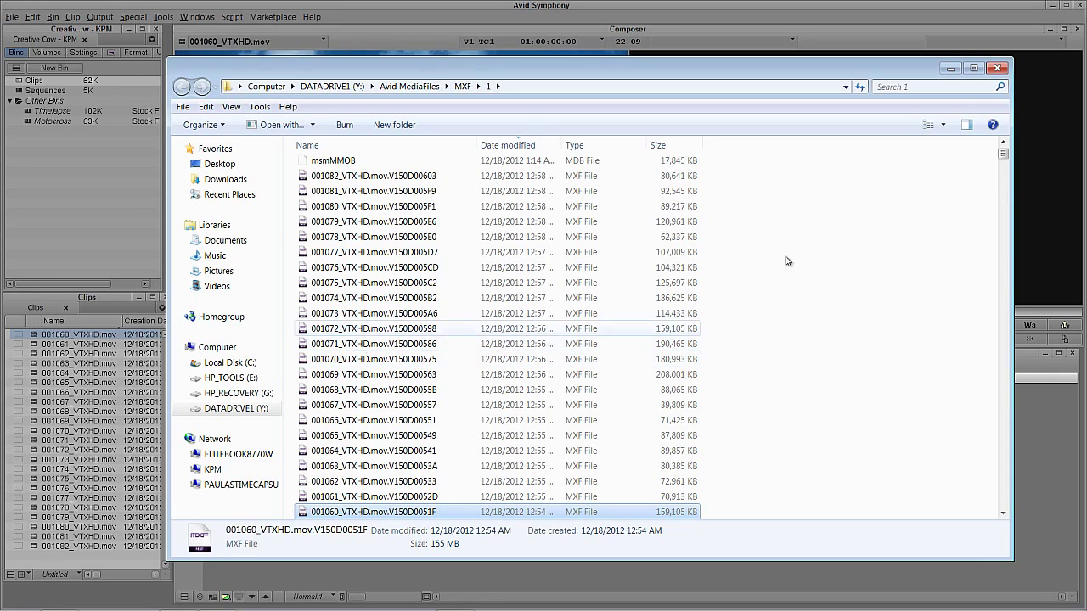
left_click(997, 69)
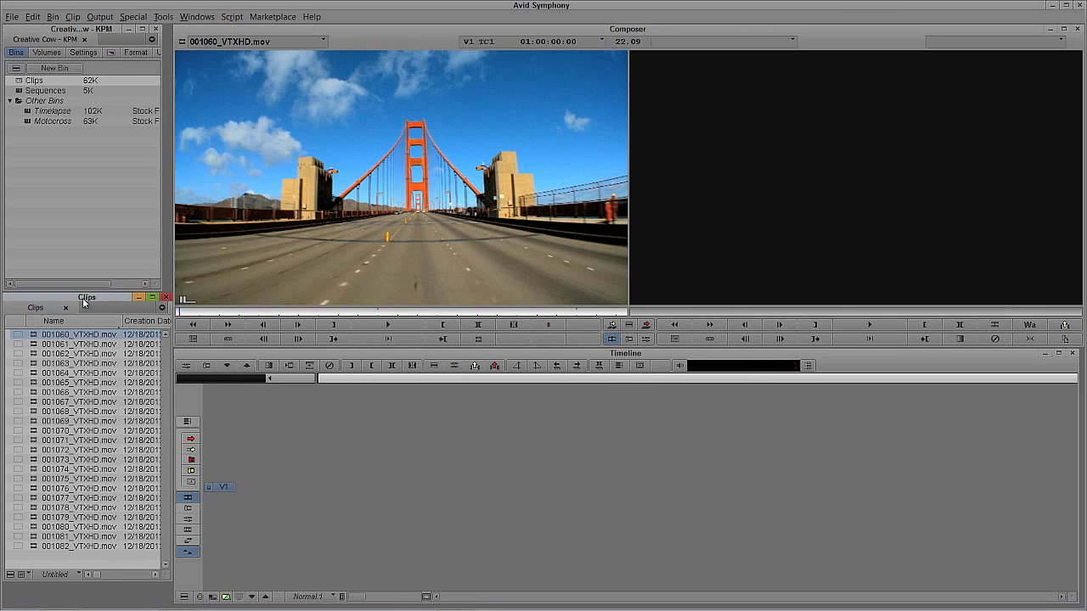
List the Creative Cow project's master clips, precompute clips and media files from all drives in the Media Tool.
left_click(163, 16)
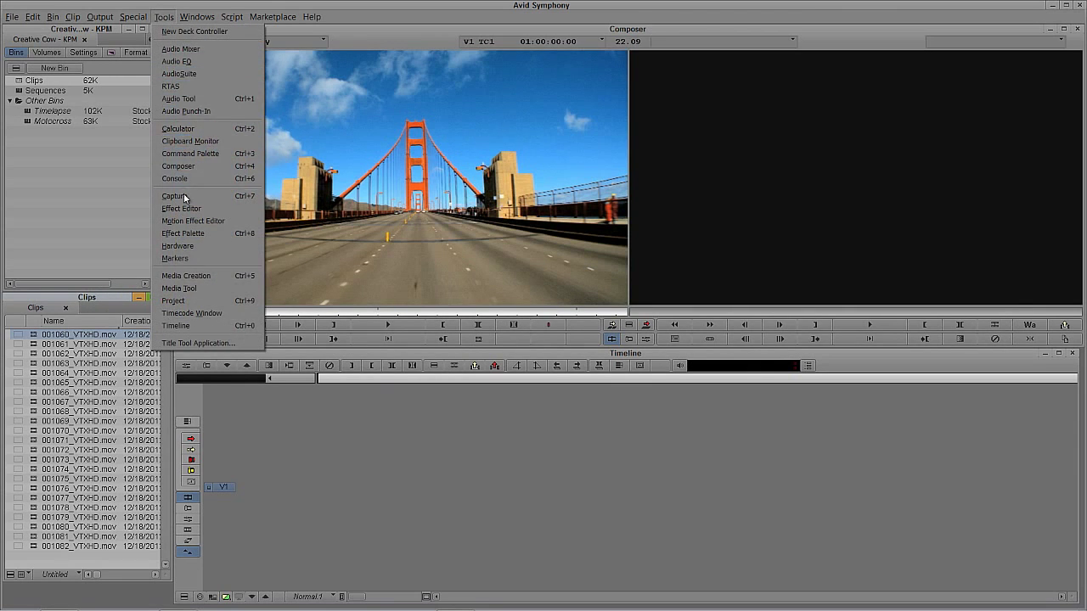
left_click(189, 285)
left_click_drag(591, 191, 493, 165)
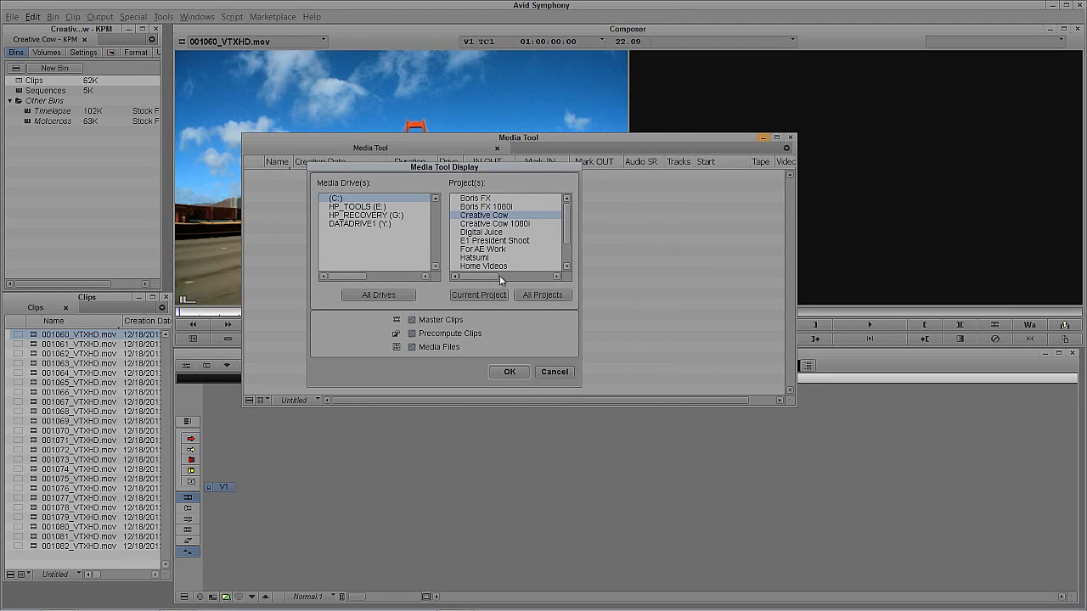
mouse_move(567, 216)
left_mouse_down()
mouse_move(570, 244)
mouse_move(570, 204)
left_mouse_up()
left_click(362, 224)
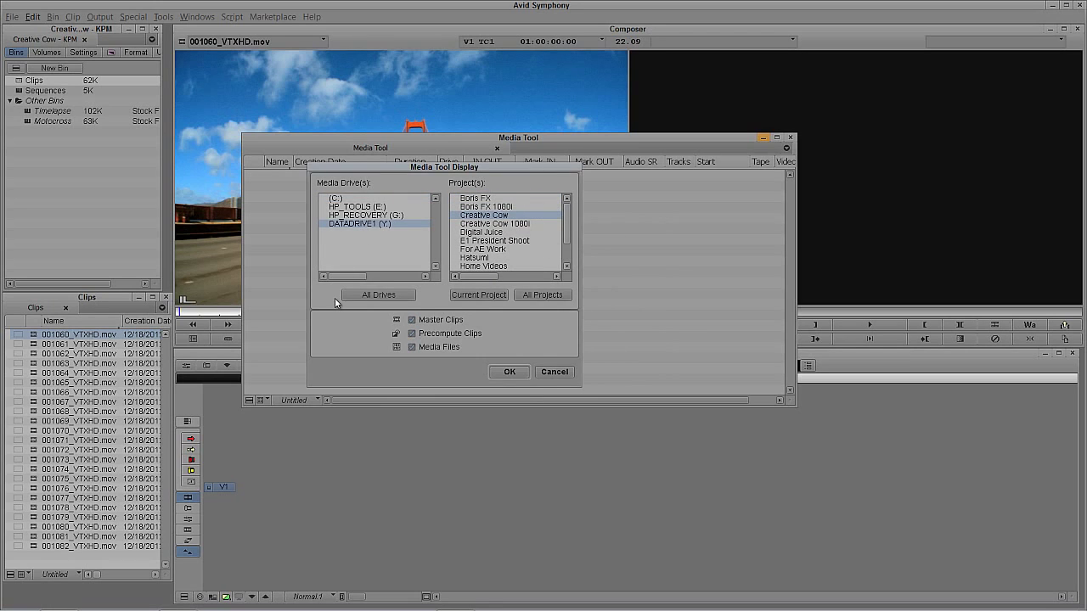
left_click(360, 293)
left_click(388, 294)
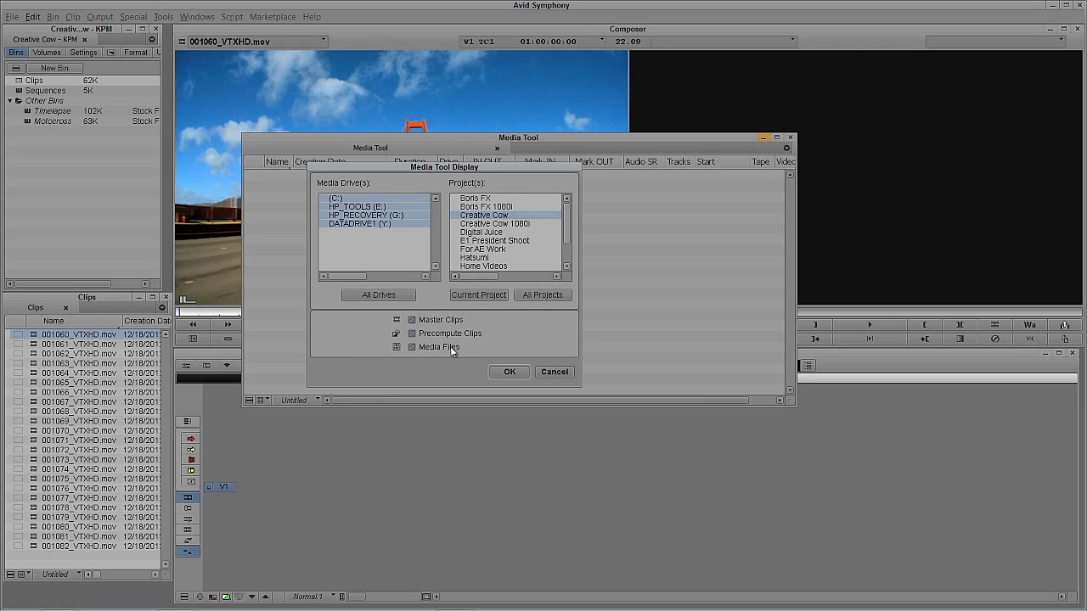
left_click(507, 372)
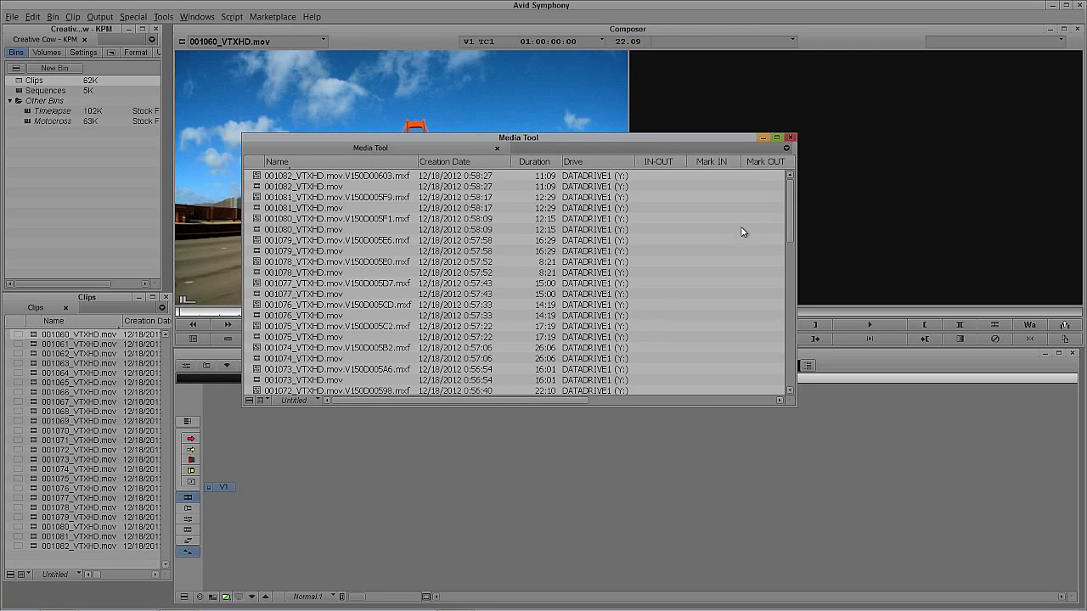
Look through the Media Tool's list of clips and media files from end to end, then close it.
left_click(783, 197)
left_click_drag(789, 208, 785, 370)
left_click_drag(568, 400, 509, 401)
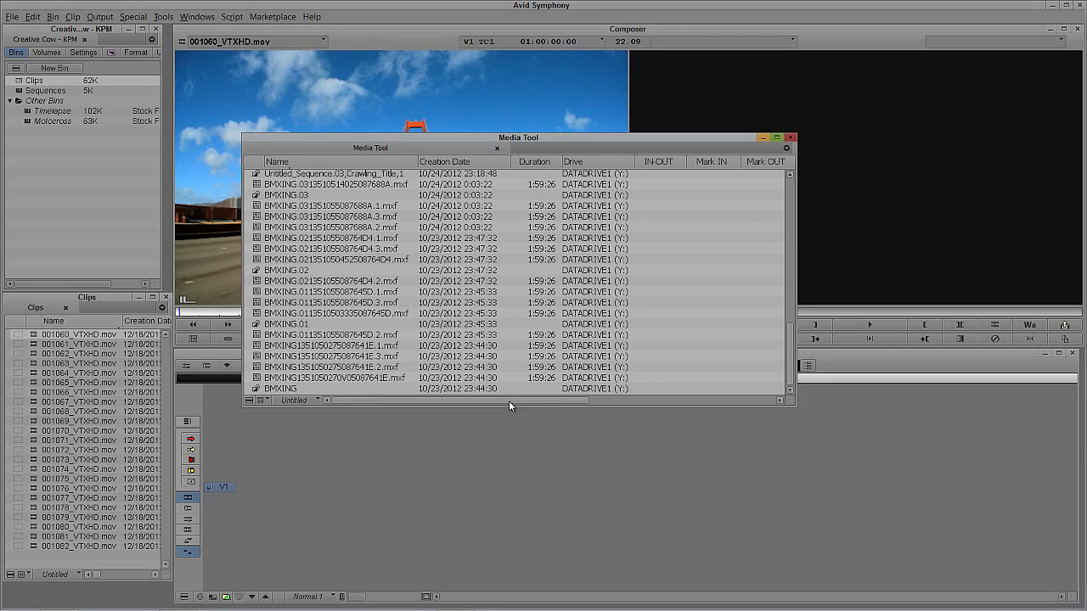
scroll(533, 297, "up", 10)
scroll(526, 291, "up", 3)
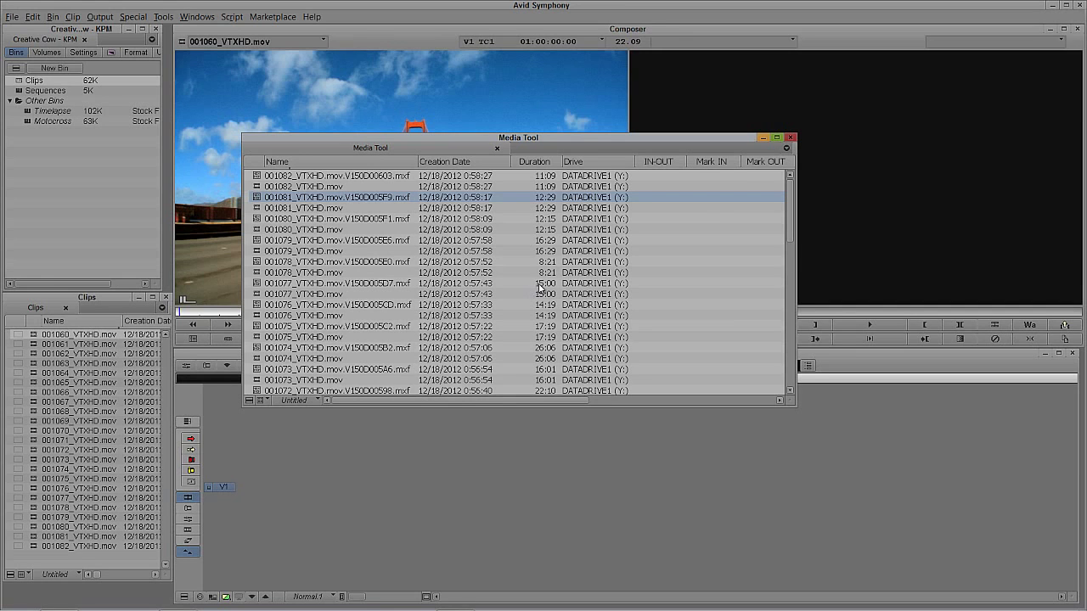
left_click(790, 137)
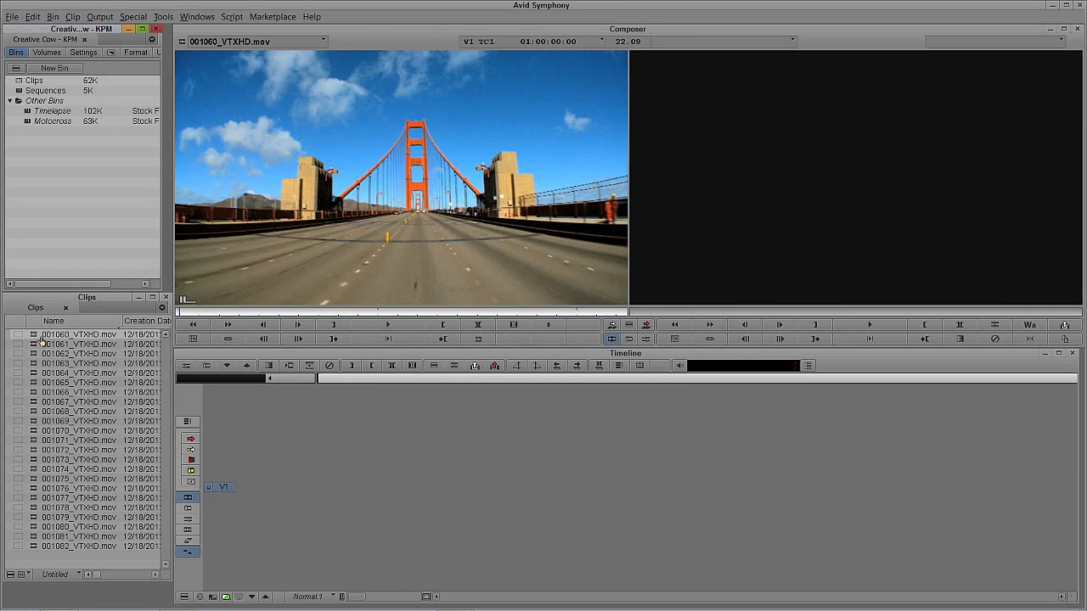
Mark a section about 7:19 long in 001060_VTXHD.mov and splice it into a new sequence.
left_click(267, 314)
key("i")
left_click_drag(311, 314, 418, 313)
key("v")
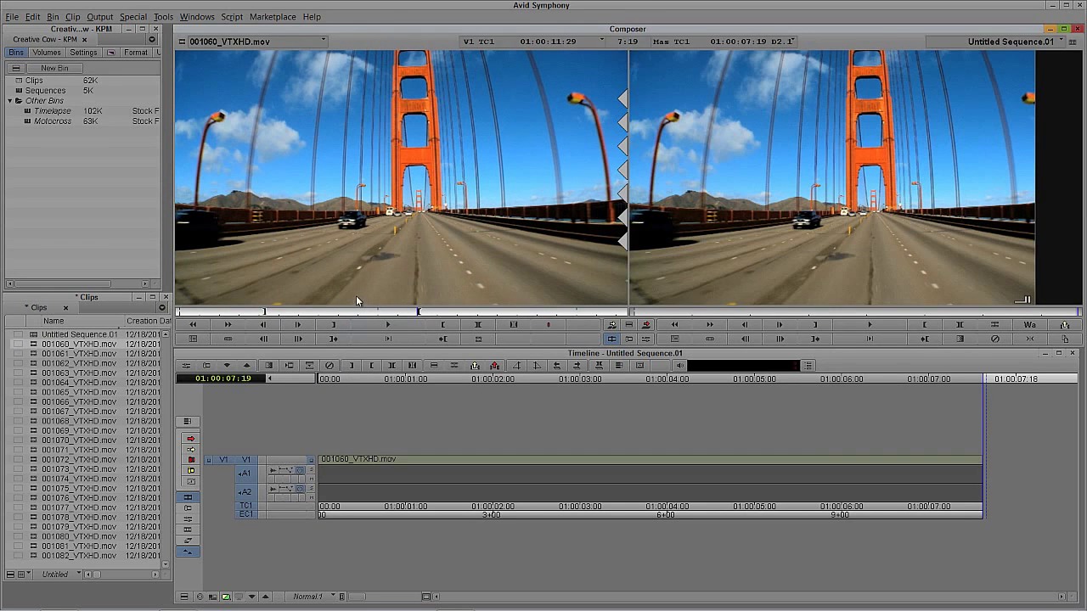
Load 001063_VTXHD.mov, mark a section about 6:20 long, and splice it onto the end of the sequence.
double_click(34, 374)
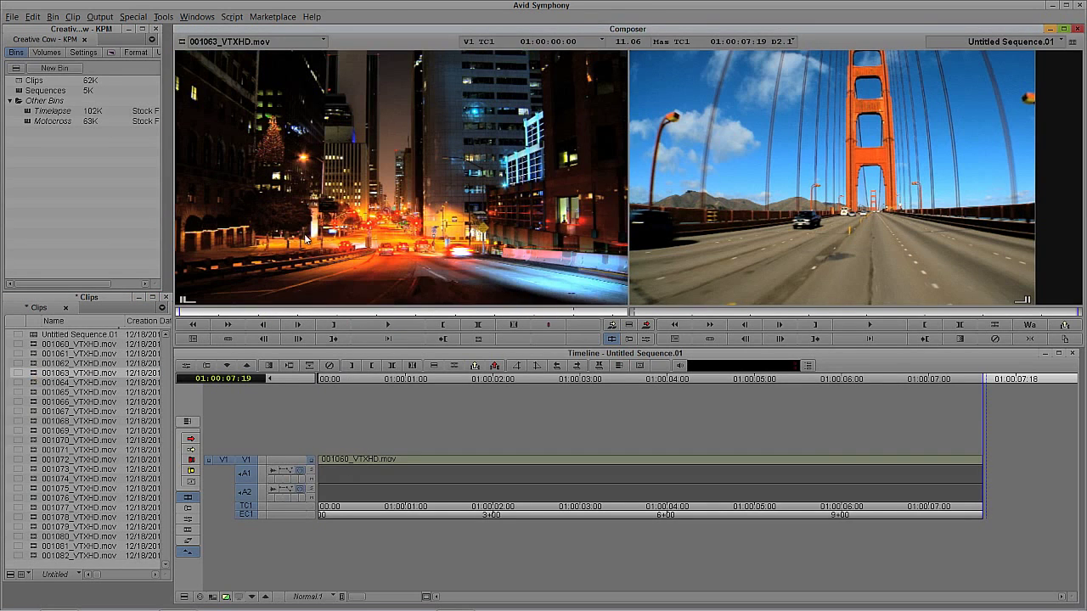
left_click(267, 314)
left_click_drag(289, 315, 530, 314)
key("o")
key("v")
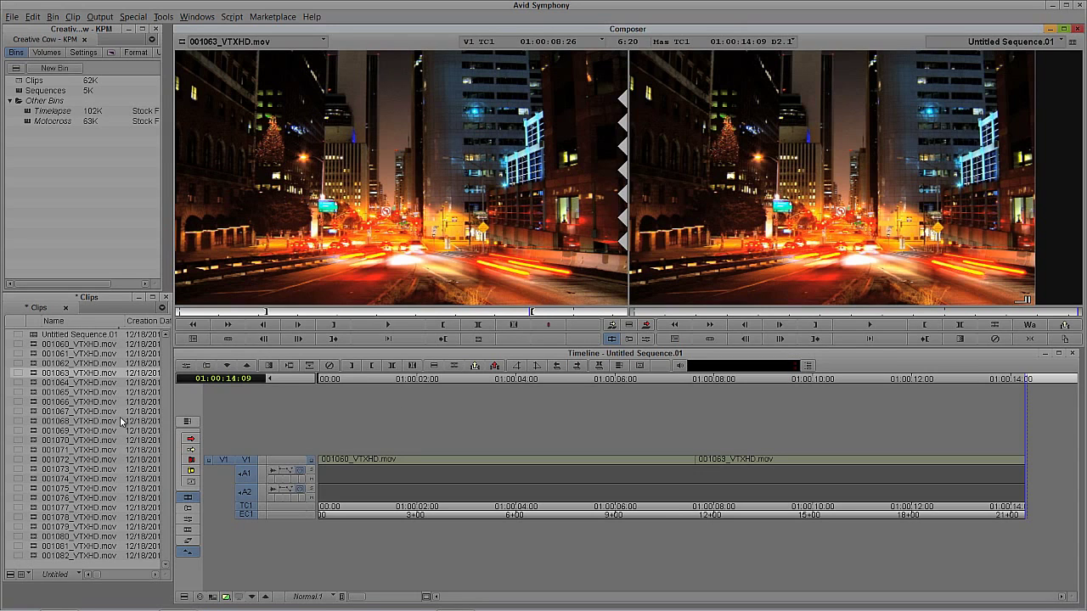
Load 001068_VTXHD.mov, mark a section about 5:18 long, and add it to the end of the sequence.
double_click(27, 421)
left_click(302, 312)
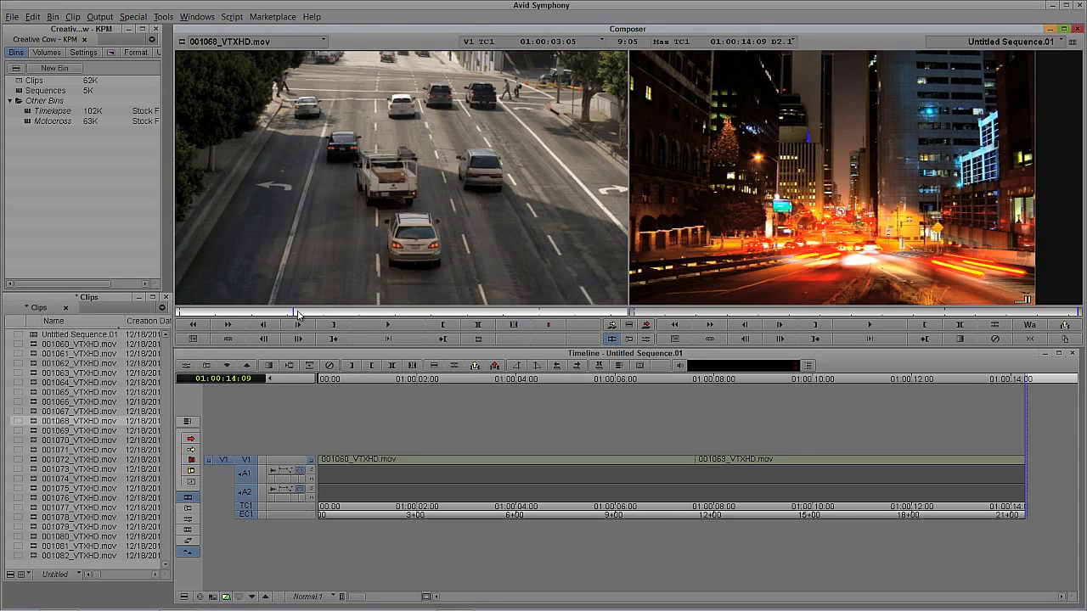
left_click(332, 324)
left_click_drag(303, 312, 504, 312)
left_click(548, 324)
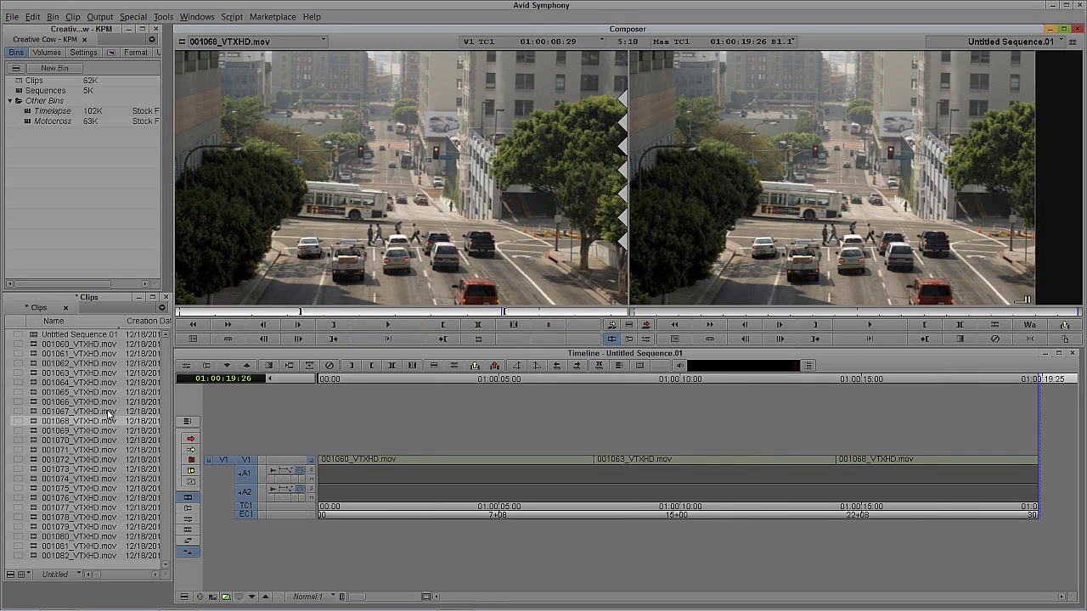
Load 001075_VTXHD.mov, mark a section about 7:10 long, and overwrite it onto the end of the sequence.
left_click(34, 490)
left_click_drag(34, 489, 315, 274)
left_click(292, 312)
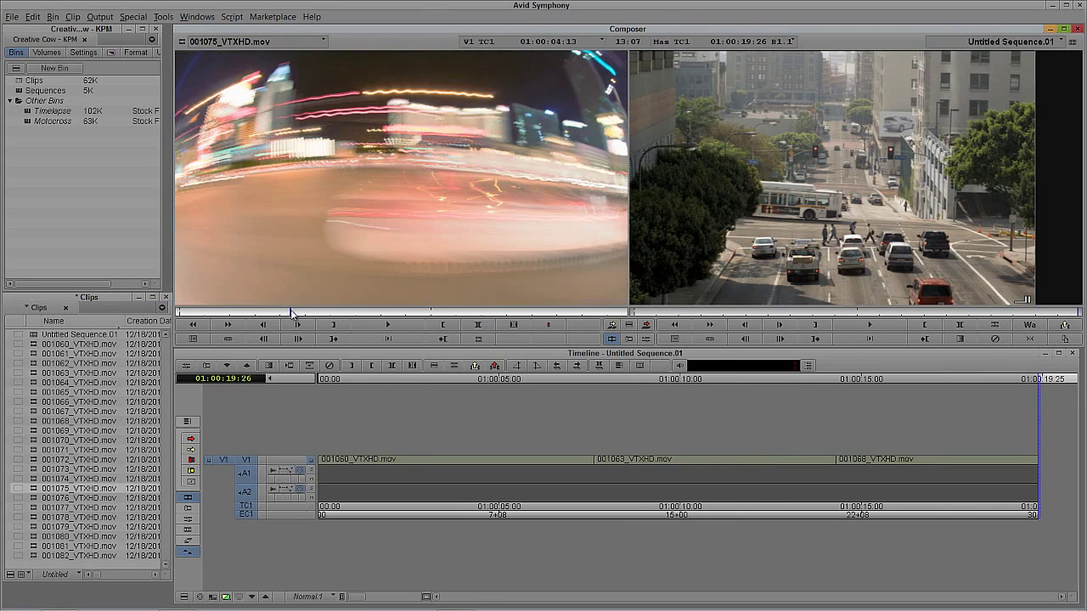
key("l")
key("l")
key("l")
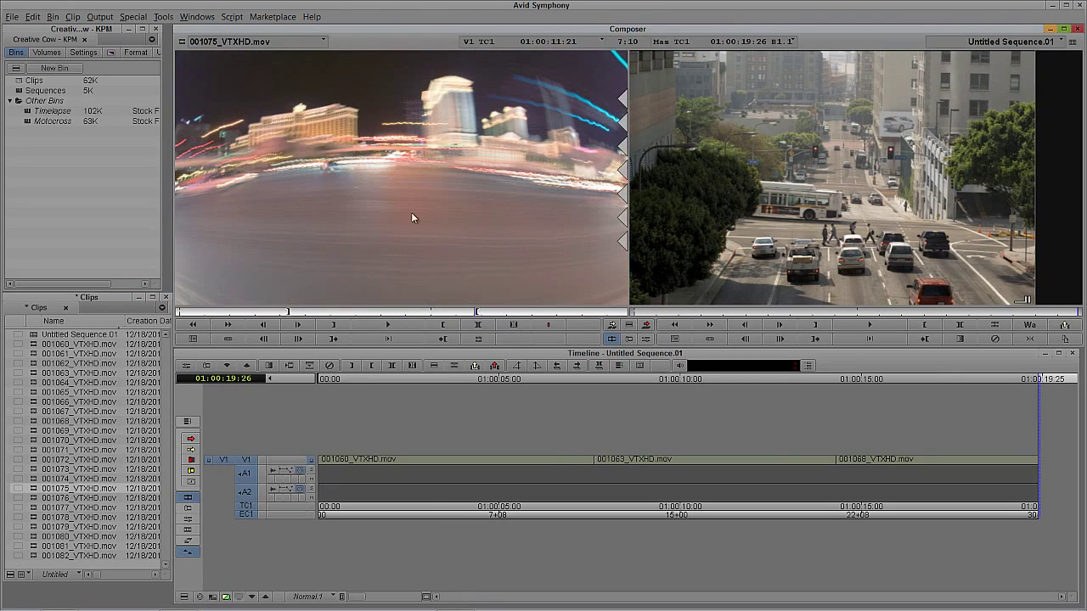
key("b")
Load 001080_VTXHD.mov, mark a section about 6:04 long, and overwrite it onto the end of the sequence.
double_click(38, 537)
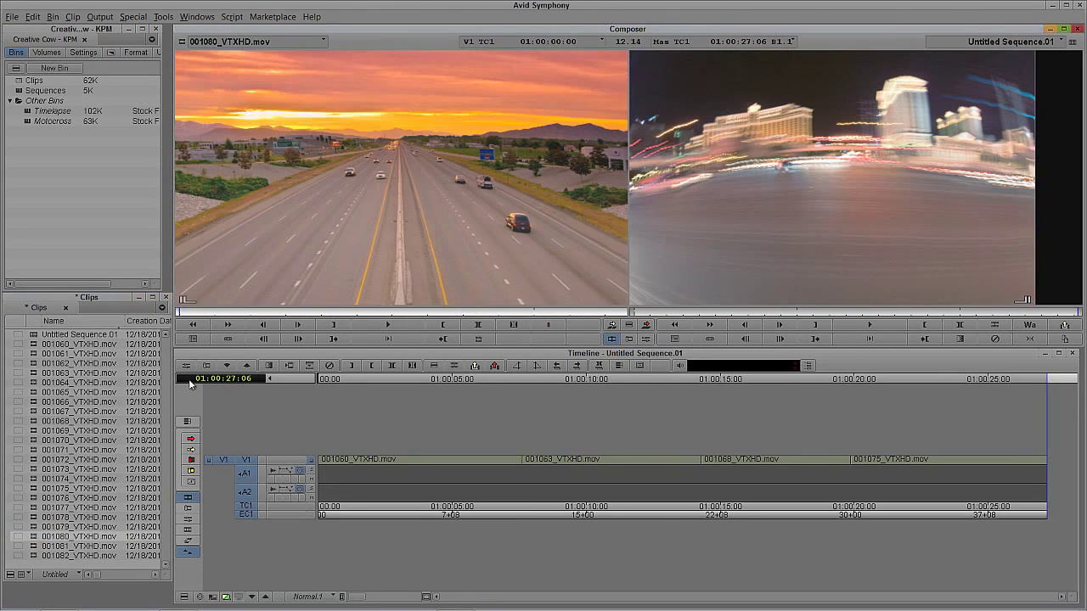
left_click(271, 313)
key("i")
left_click_drag(271, 314, 488, 314)
key("b")
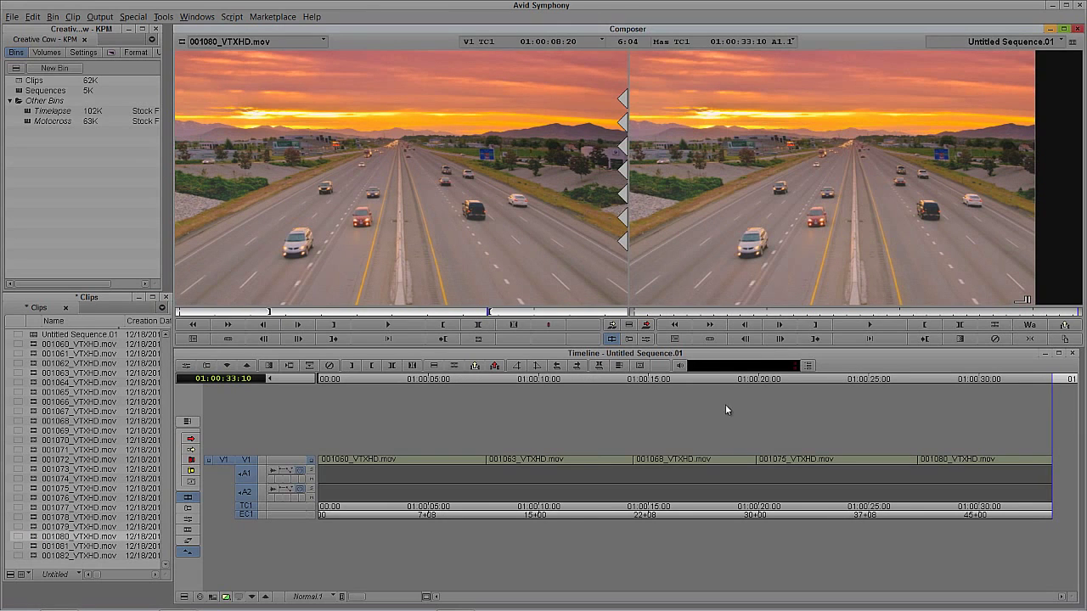
Move the untitled sequence from the Clips bin into the Sequences bin and rename it "For Archive".
double_click(19, 91)
left_click_drag(27, 334, 63, 191)
left_click(68, 166)
type("Fo")
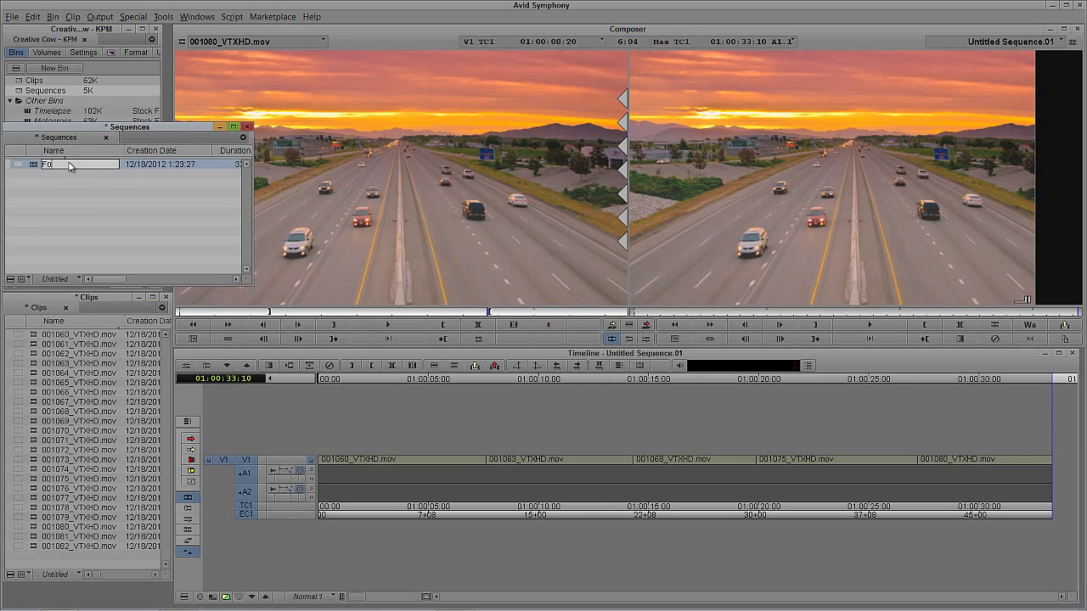
type("r Archive")
key("Return")
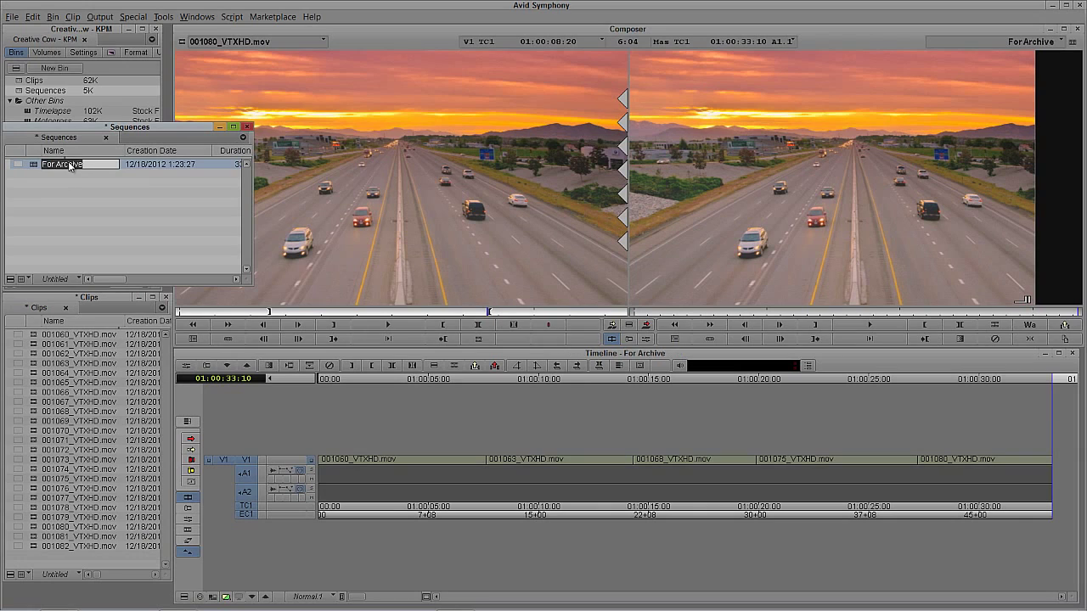
left_click(219, 127)
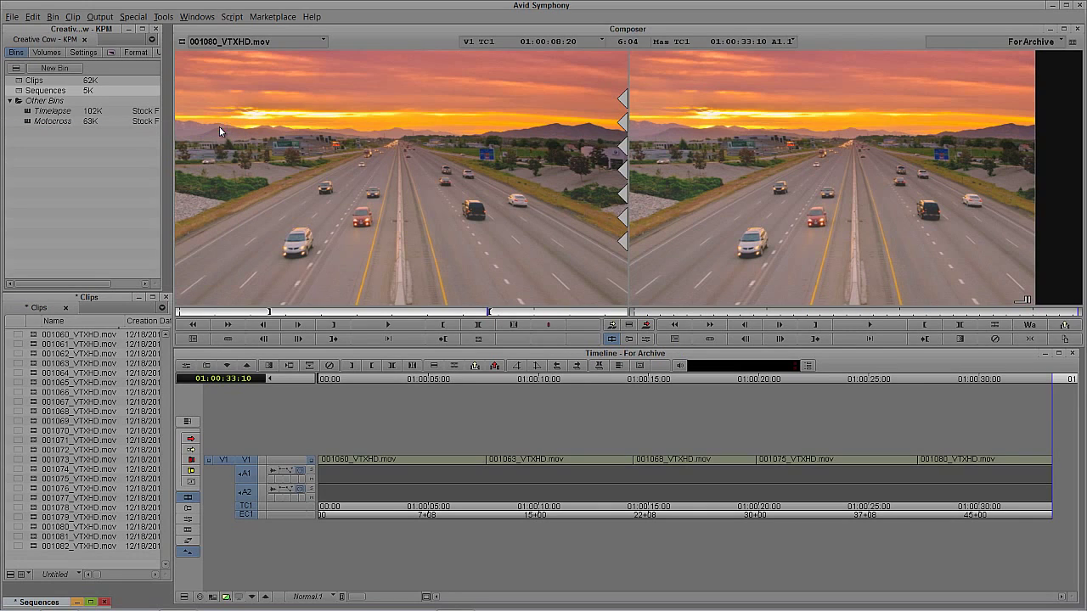
left_click(91, 603)
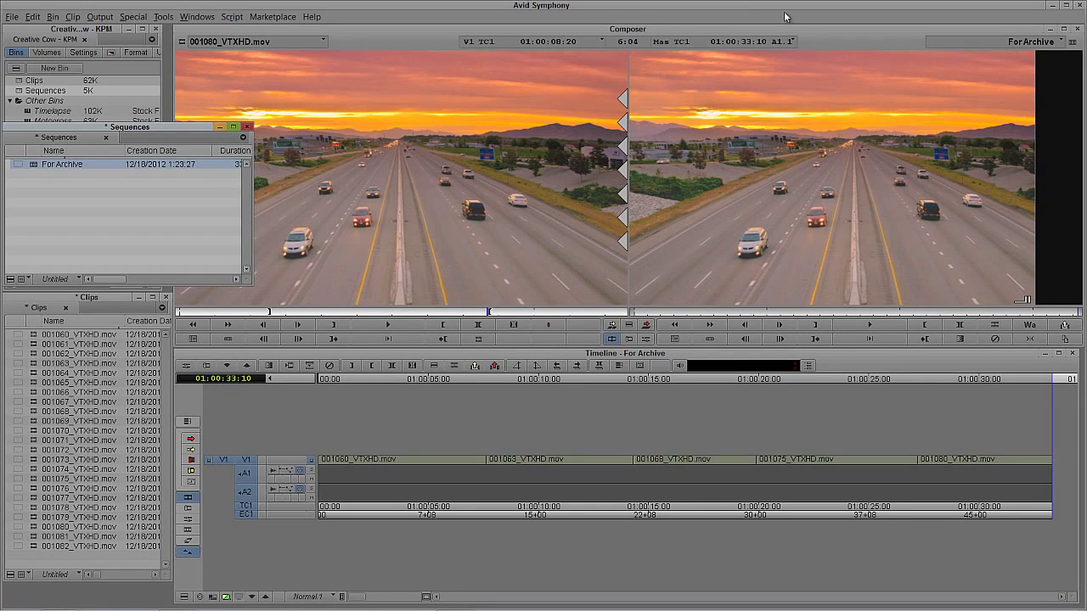
Switch to Firefox and review the MDV_AVID description and builds on the DJFio page, clearing both windows to the desktop.
left_click(1051, 6)
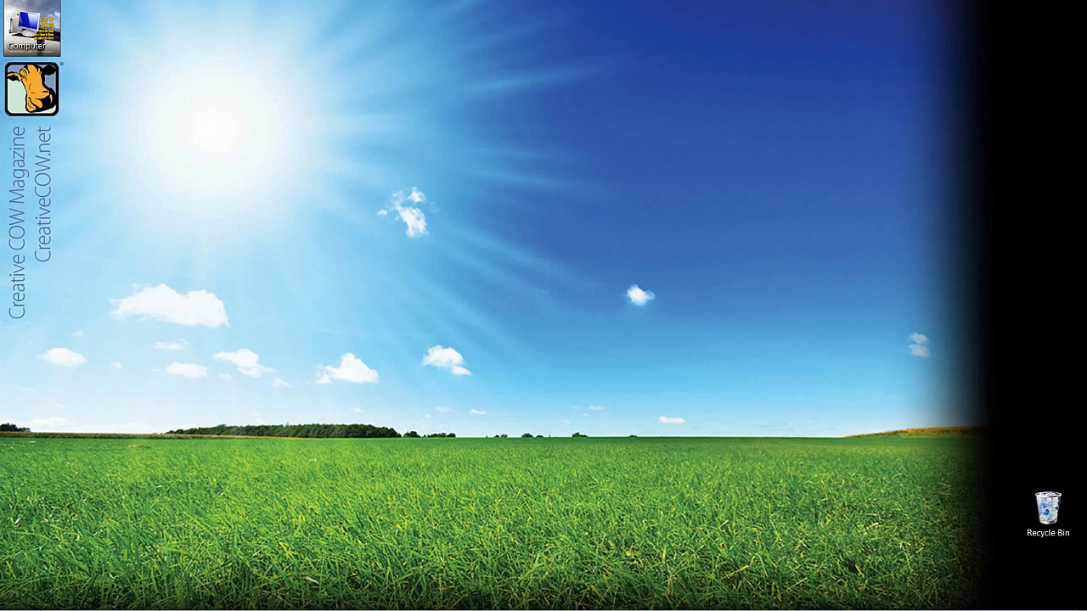
key("alt+Tab")
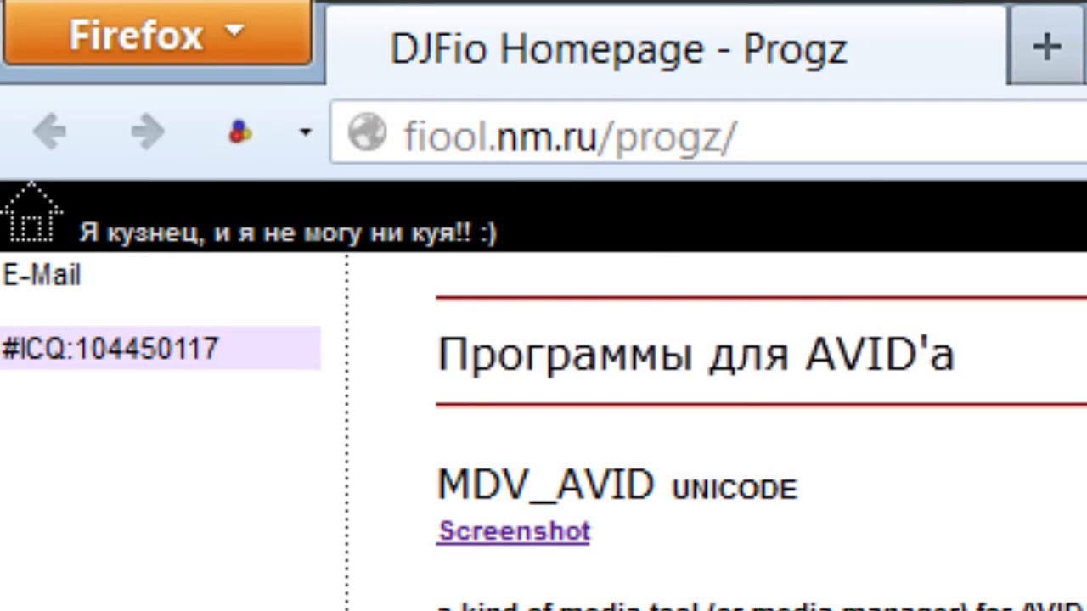
left_click(844, 129)
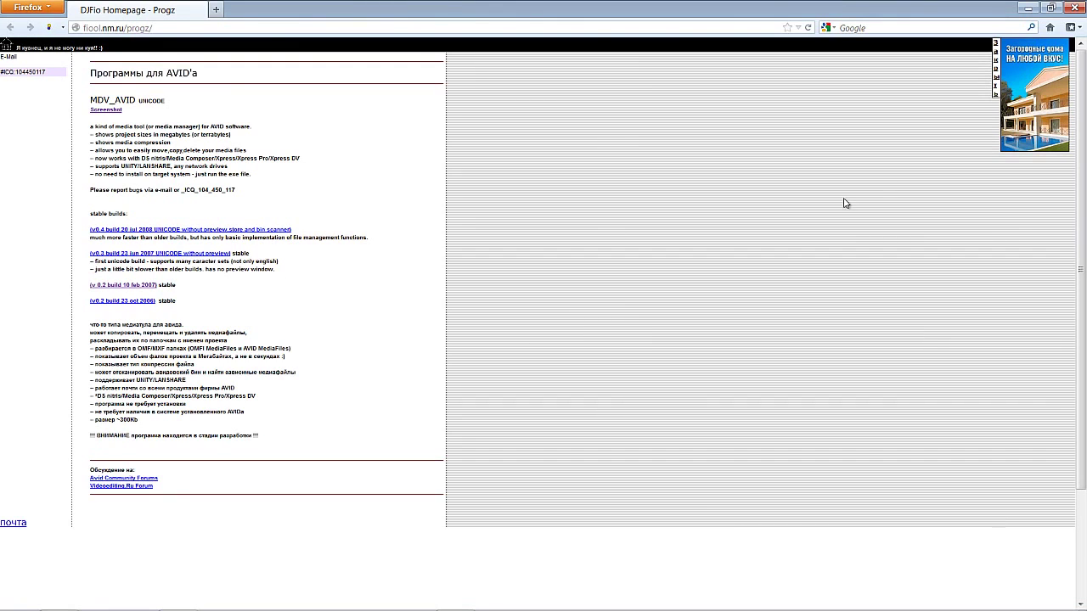
left_click(1028, 7)
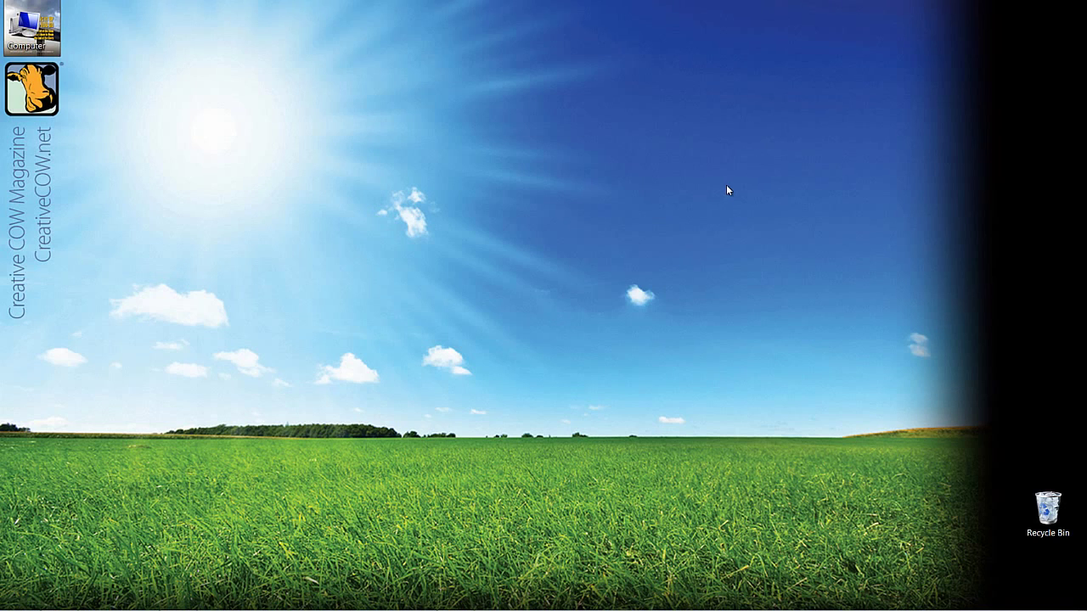
Launch Media Database Viewer for AVID, allow it to run, and scan both the OMFI and MXF media databases.
mouse_move(437, 605)
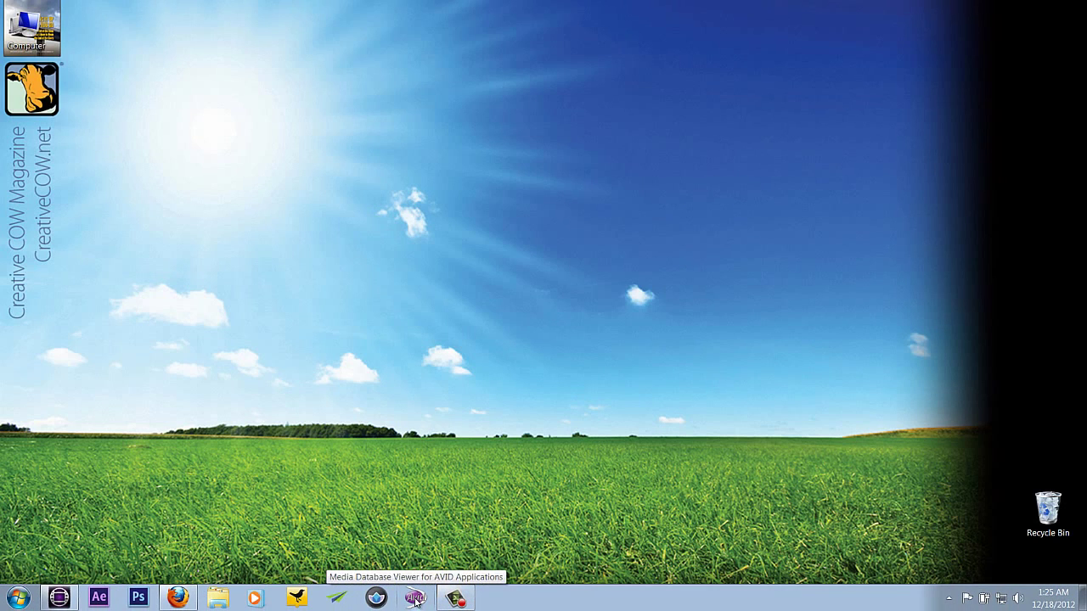
left_click(415, 599)
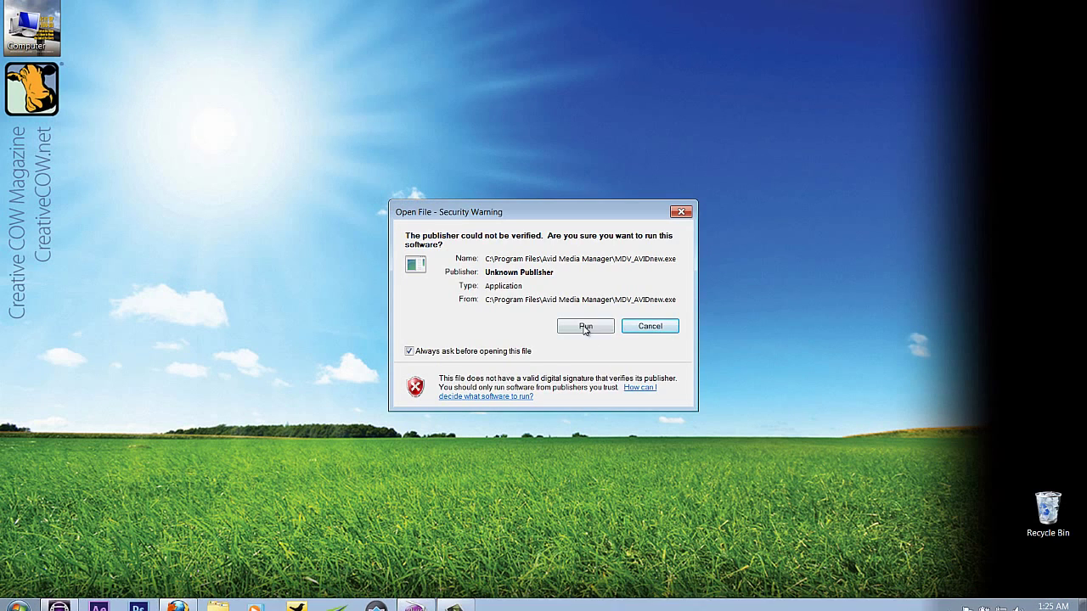
left_click(586, 330)
left_click_drag(493, 121, 378, 87)
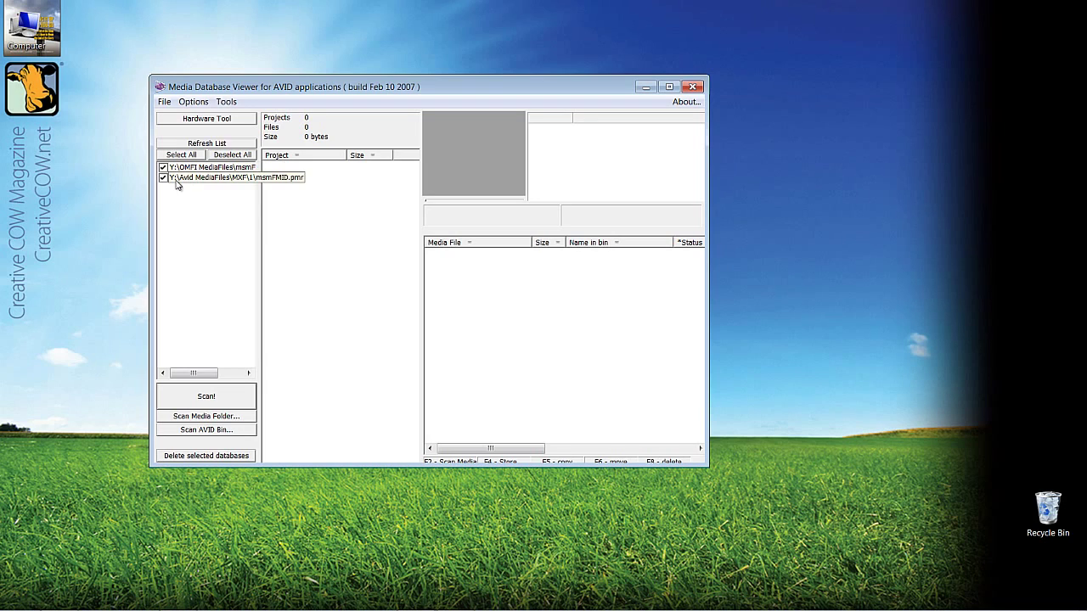
left_click(204, 399)
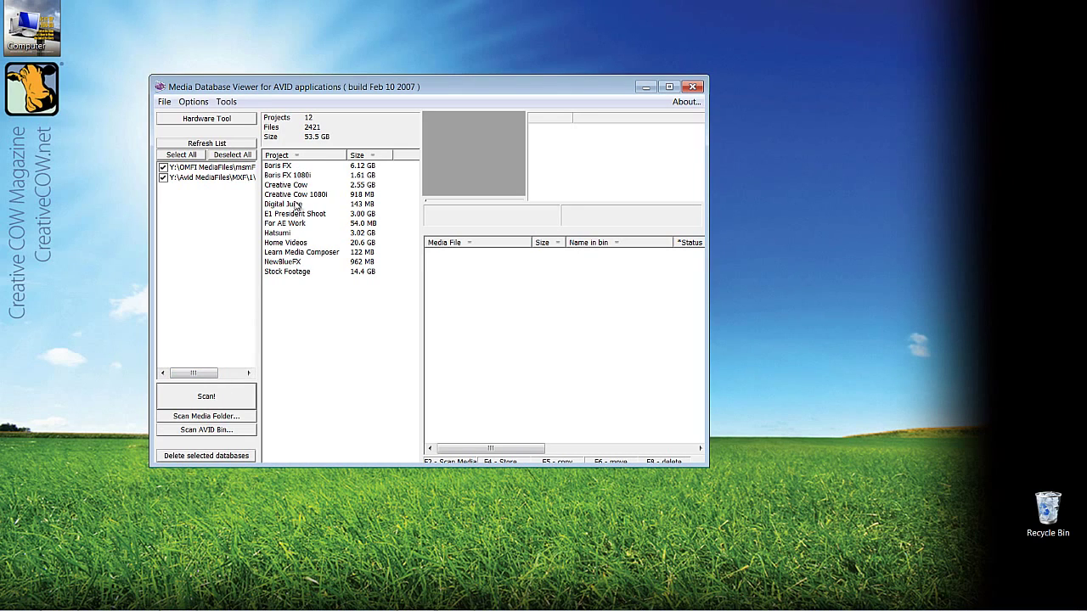
List the media files of the Creative Cow 1080i project in a maximized window with wider Media File and Path columns.
left_click(279, 195)
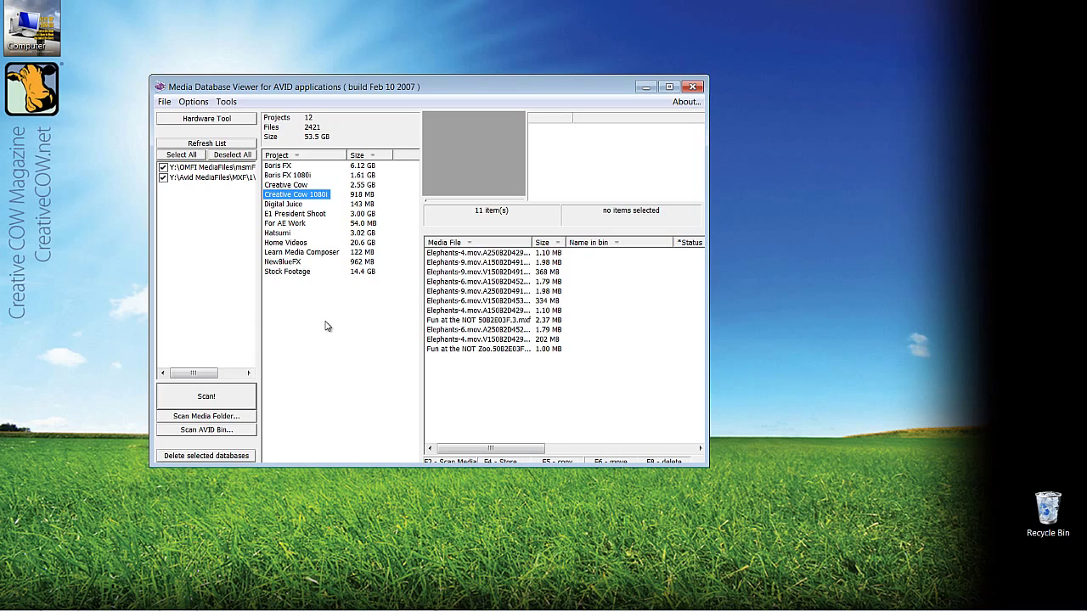
left_click(669, 87)
left_click_drag(378, 162, 413, 164)
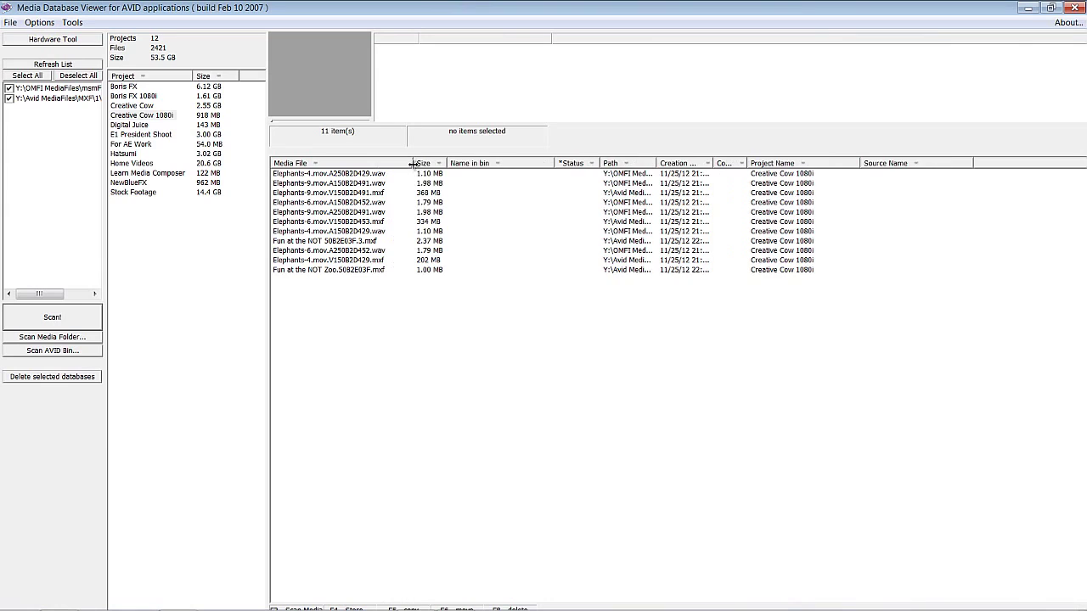
left_click_drag(711, 163, 721, 163)
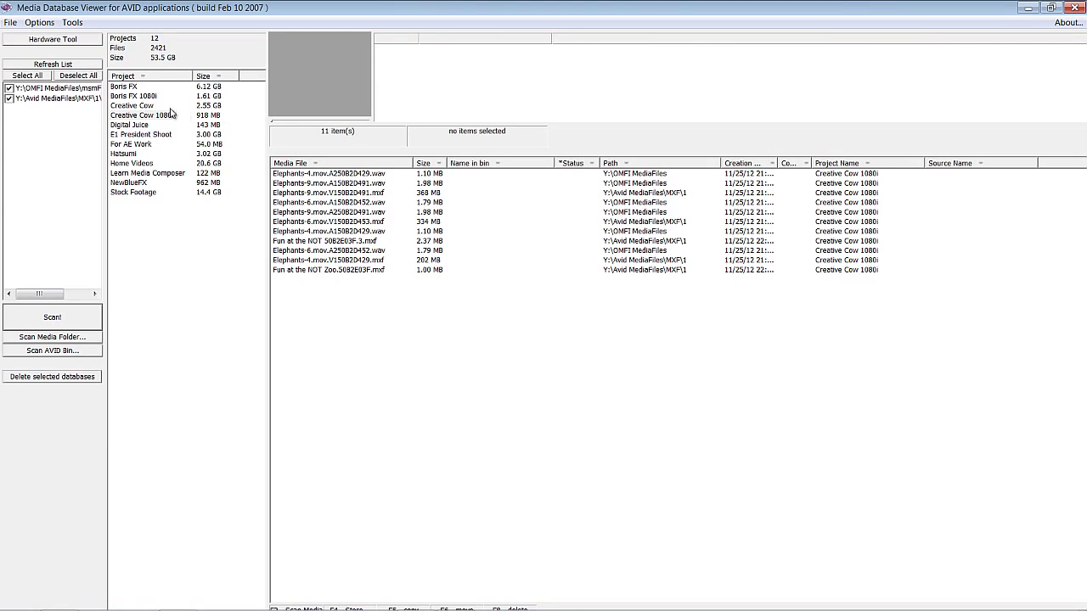
Examine the commands offered for the first Elephants-4 audio file and for the whole Creative Cow 1080i project.
right_click(323, 177)
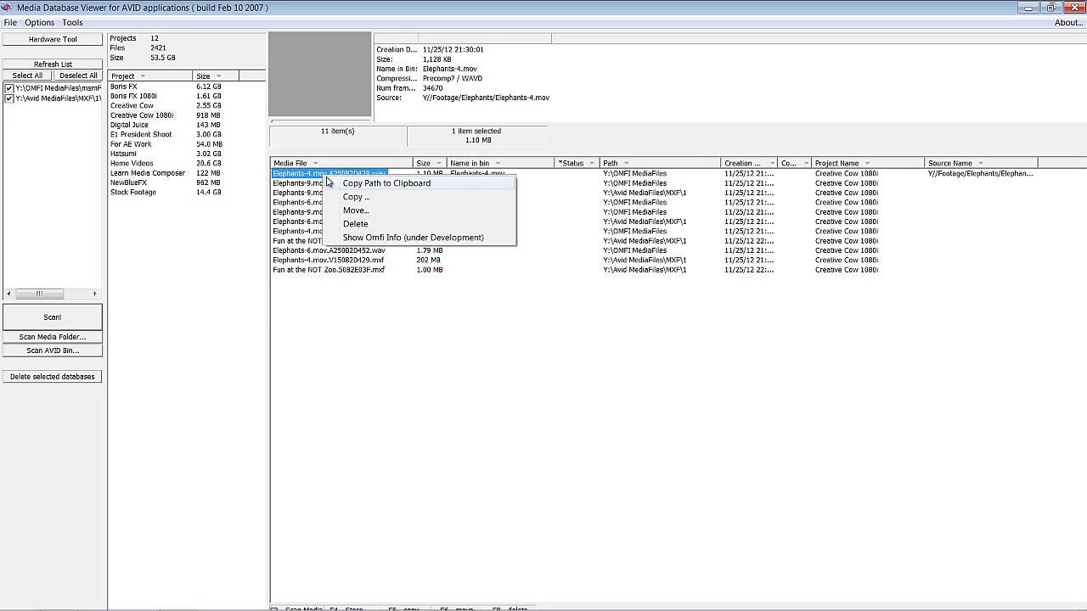
left_click(142, 115)
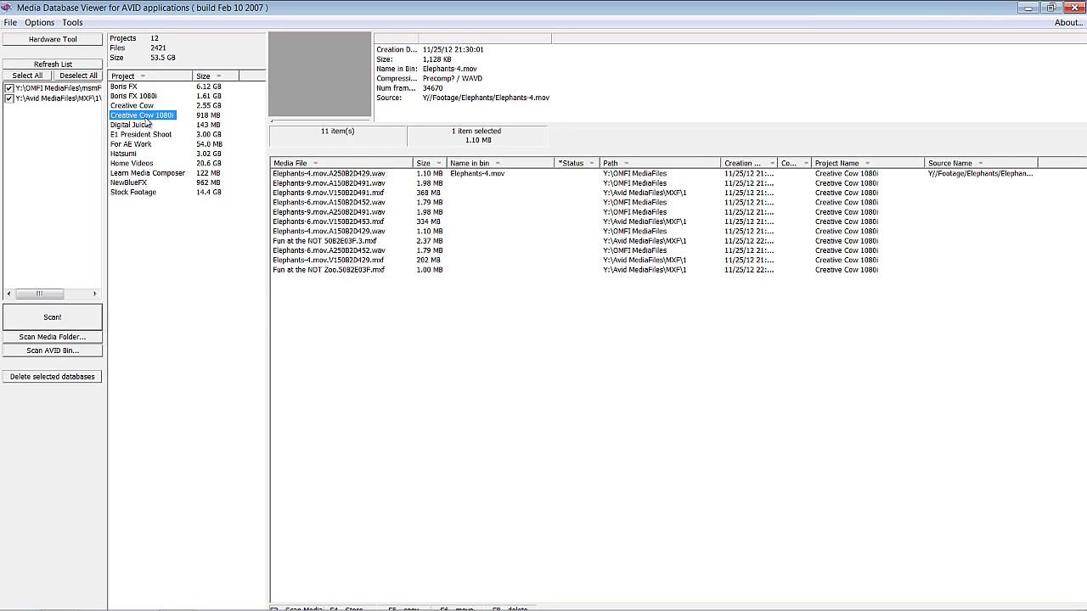
right_click(147, 118)
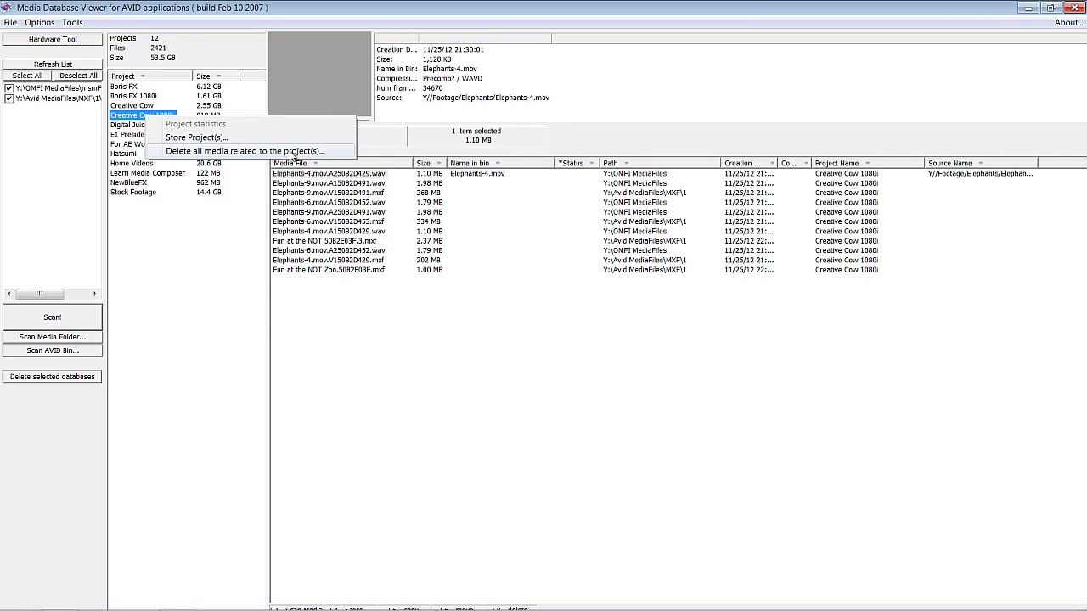
left_click(210, 267)
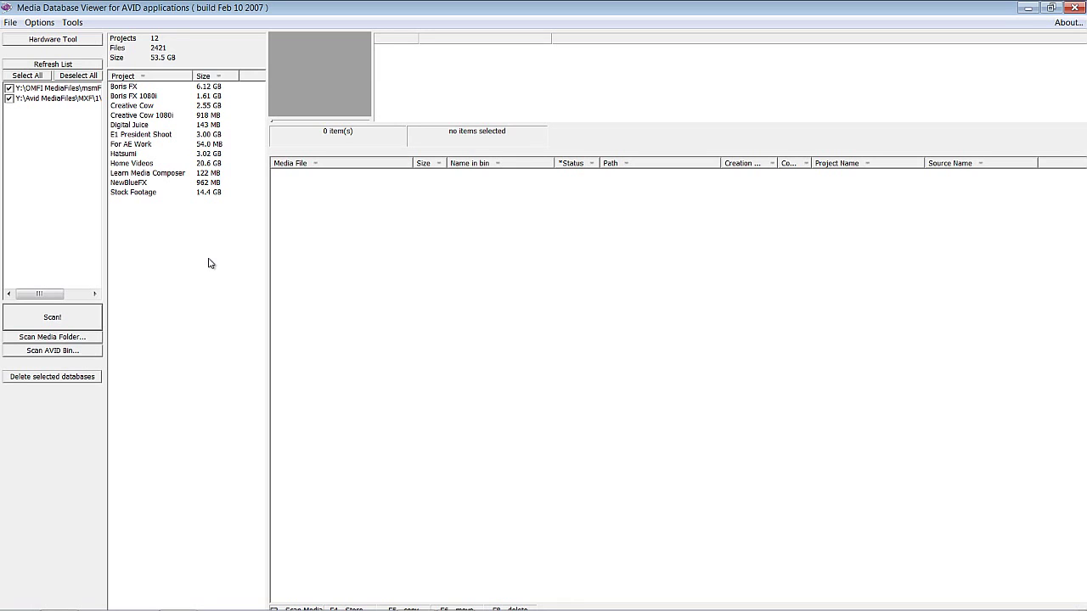
List the Creative Cow project's media sorted by file name, widen the Media File column, and select the 001060_VTXHD.mov media file.
left_click(149, 106)
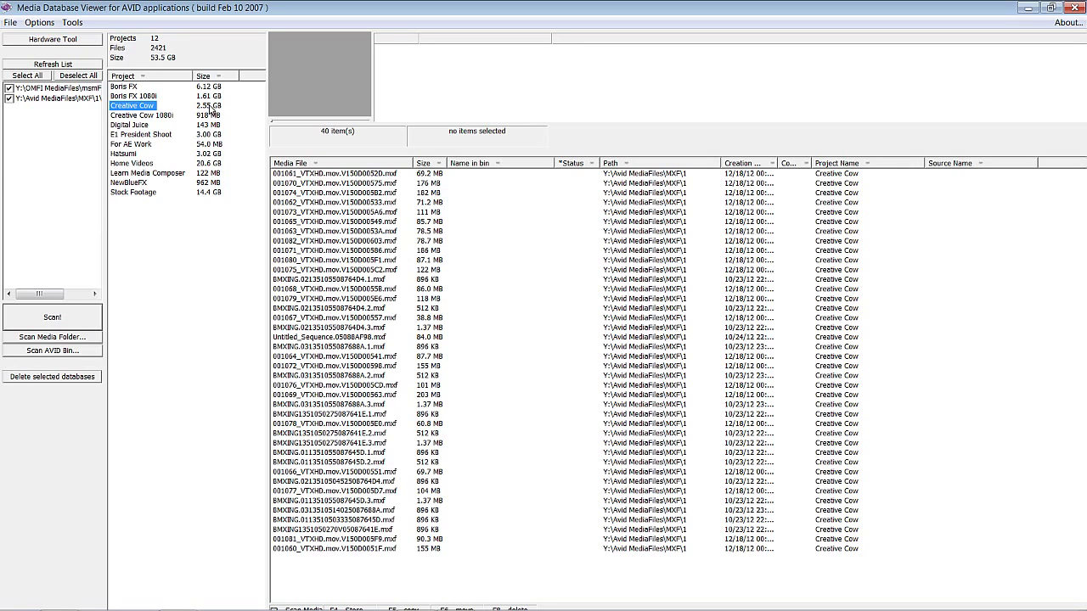
left_click_drag(413, 163, 666, 163)
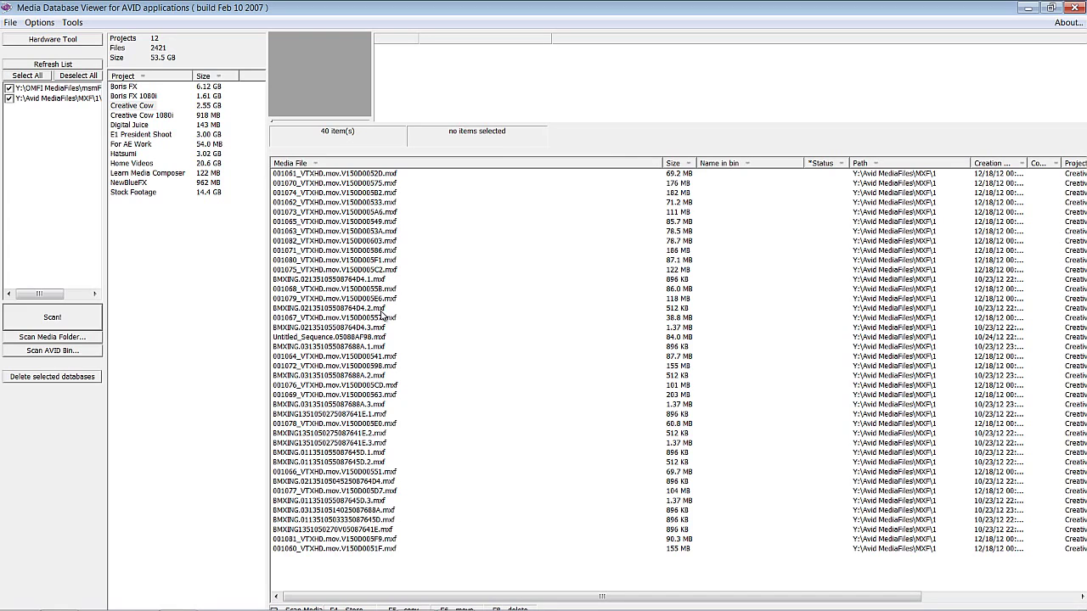
left_click(347, 163)
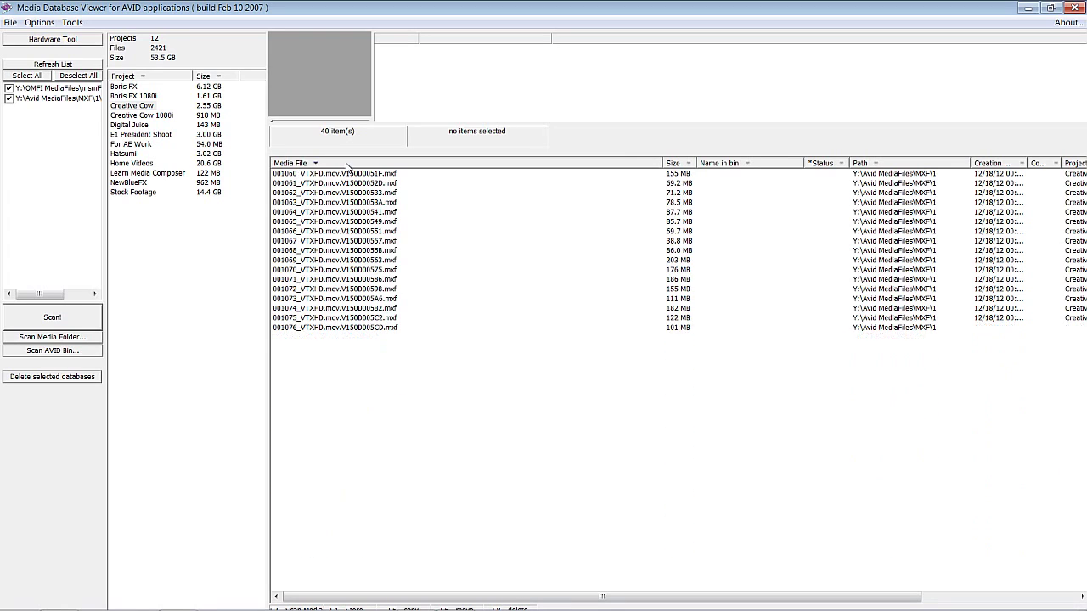
left_click(287, 176)
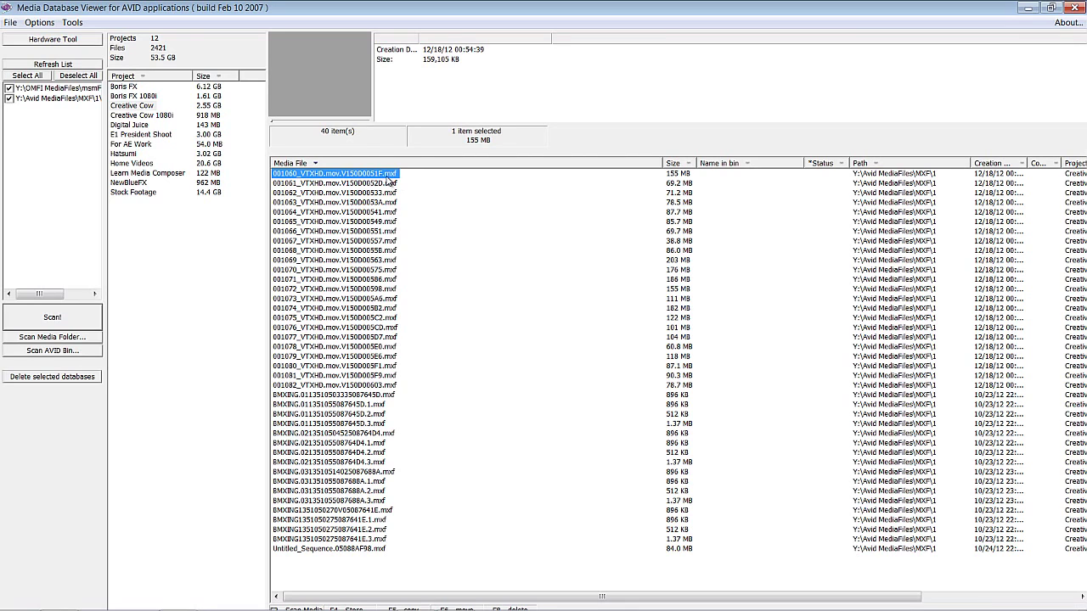
Switch to Avid Symphony, load 001060_VTXHD.mov from the Clips bin, and scrub back to near its start.
key("alt+Tab")
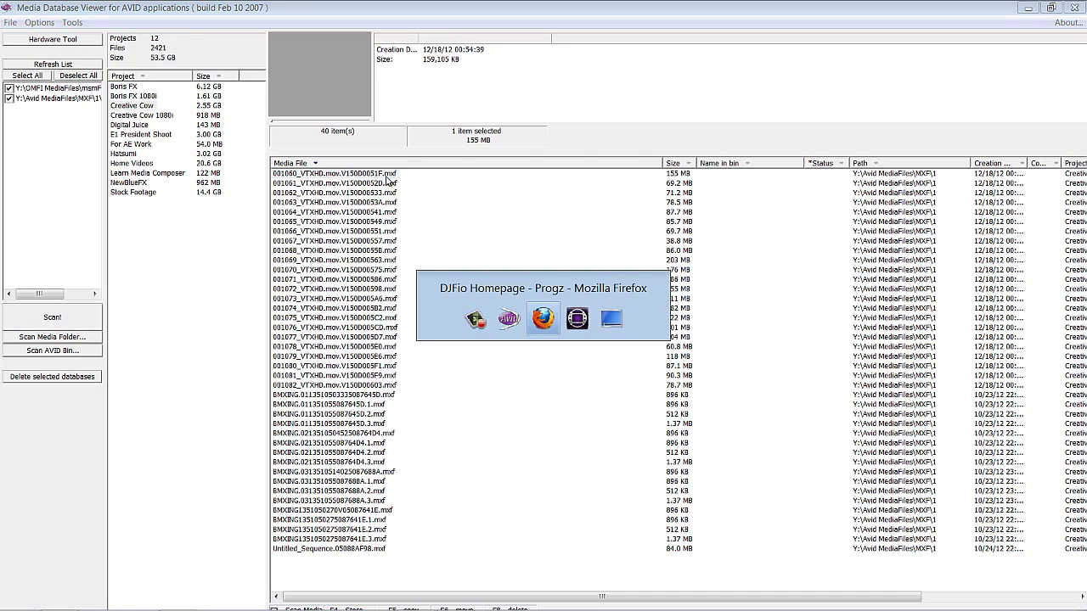
key("alt+shift+Tab")
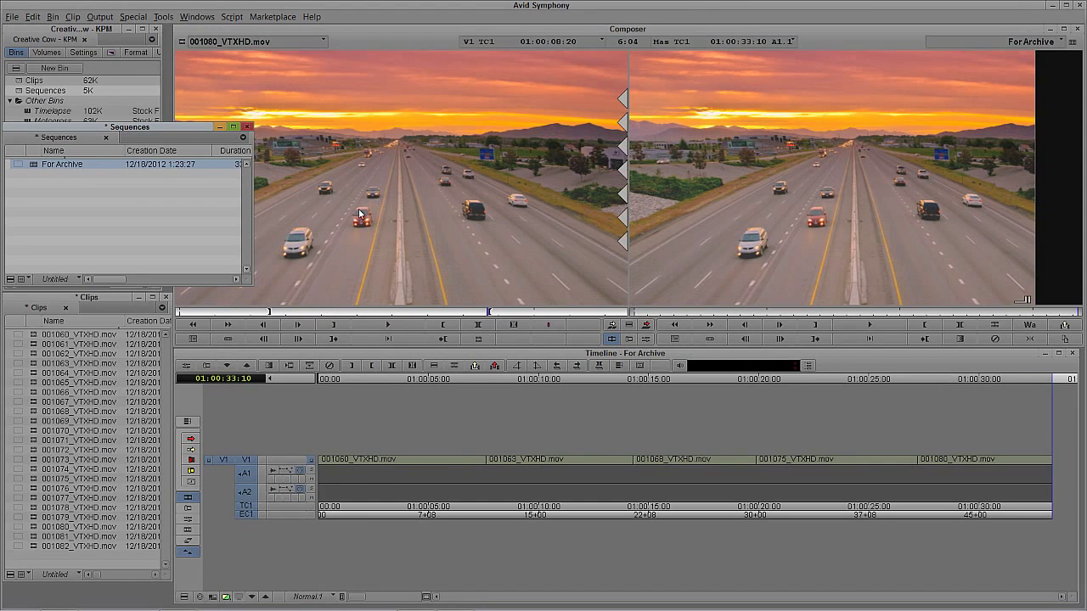
double_click(36, 336)
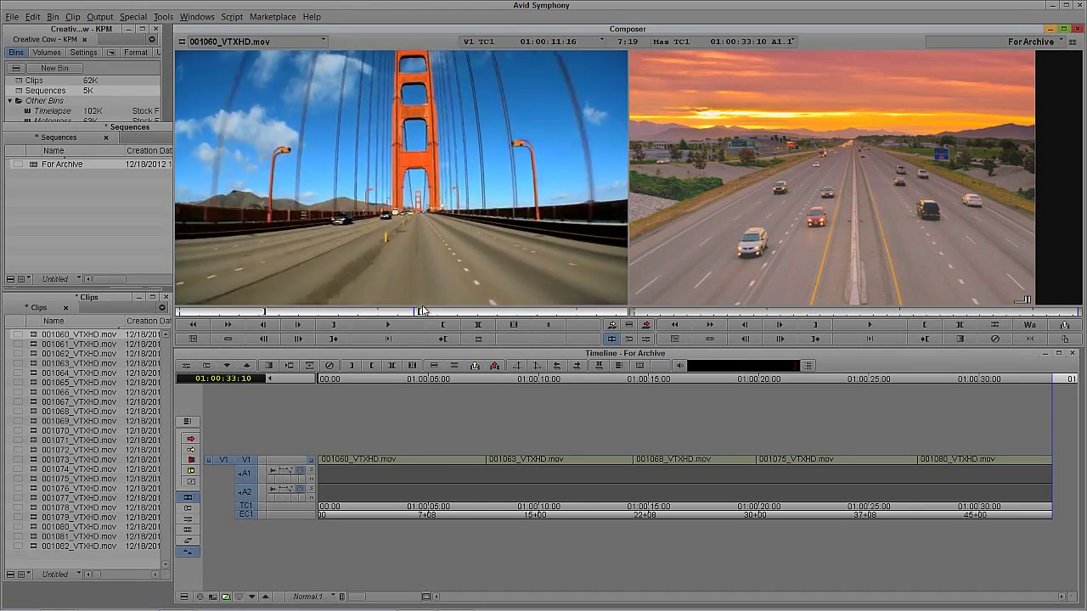
left_click_drag(487, 308, 215, 317)
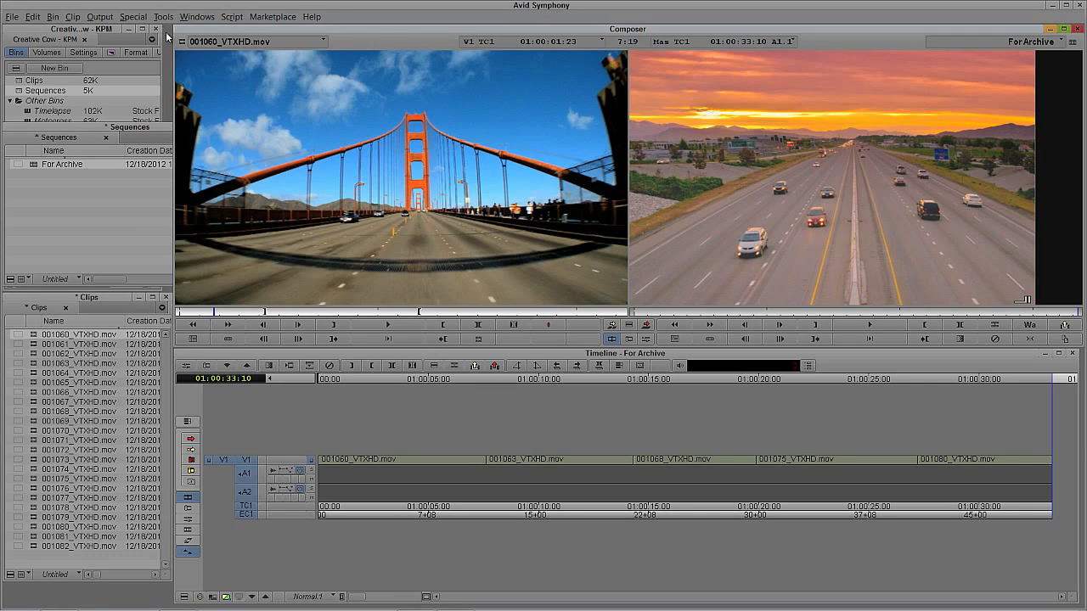
Open the Media Tool for the Creative Cow project on all drives, showing only precompute clips.
left_click(163, 16)
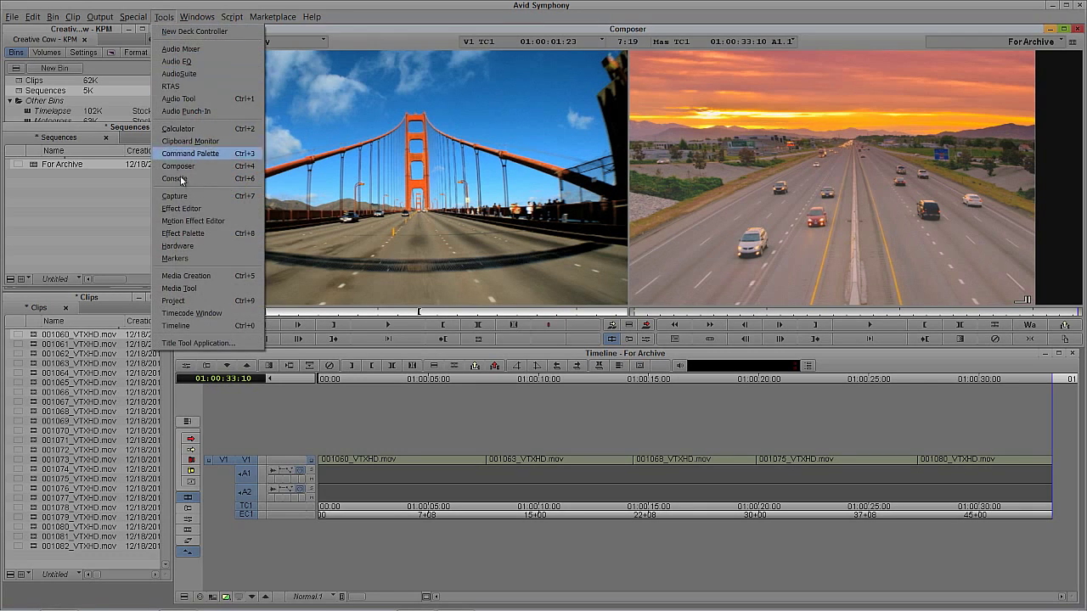
left_click(184, 289)
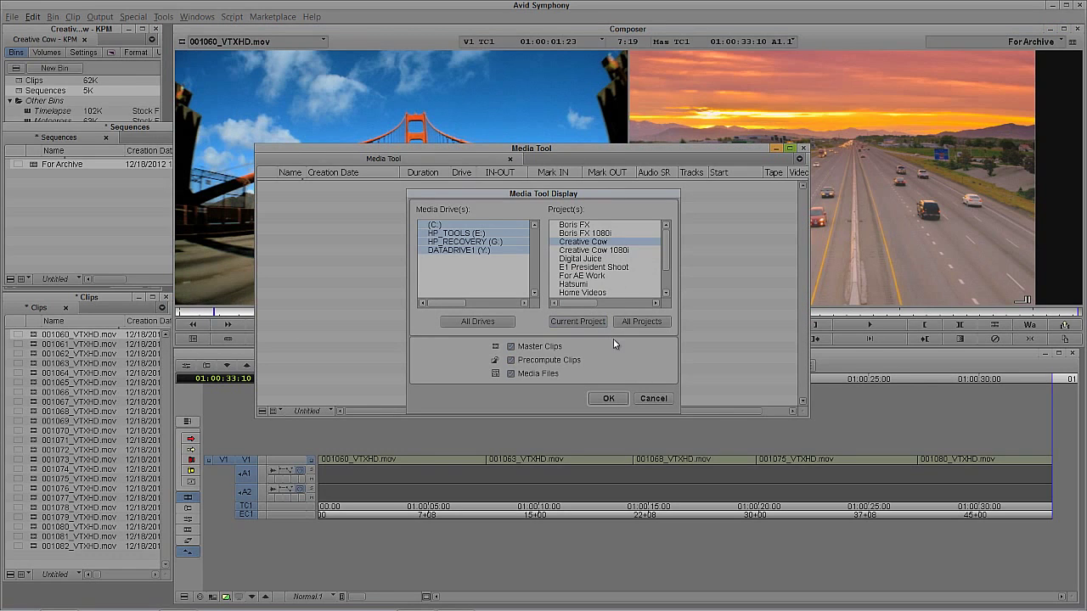
left_click(528, 348)
left_click(527, 375)
left_click(608, 399)
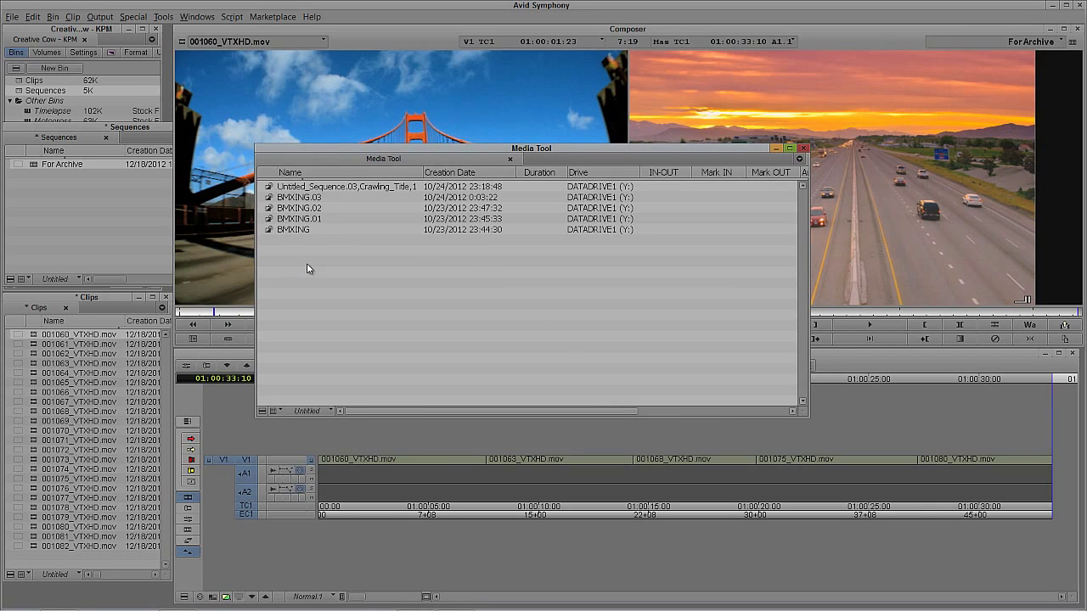
Select all listed precomputes, compare with the file list in Media Database Viewer, and delete their video files from the Media Tool.
key("ctrl+a")
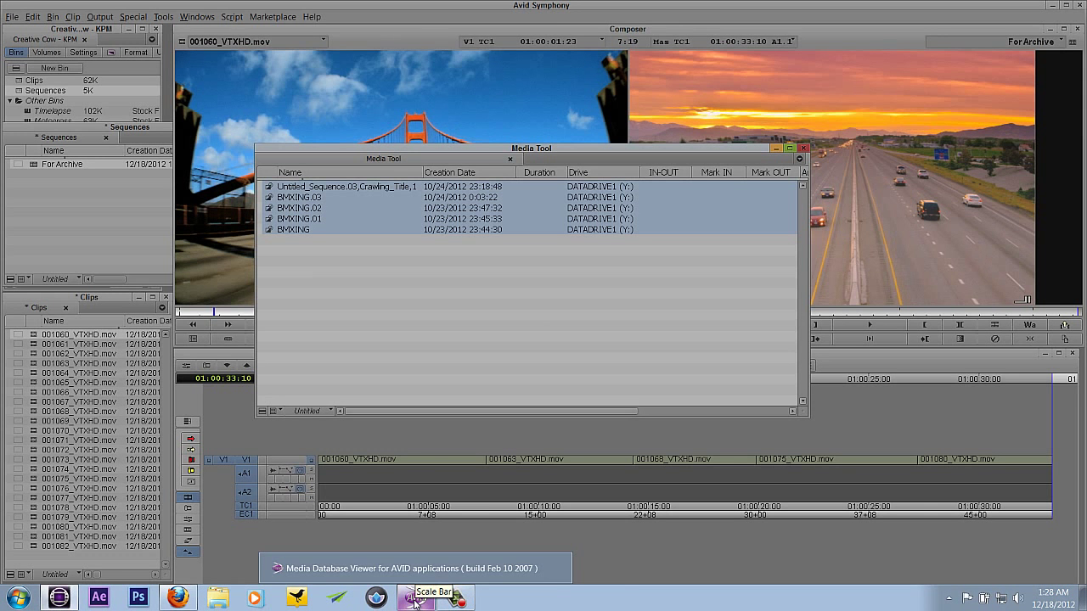
left_click(413, 599)
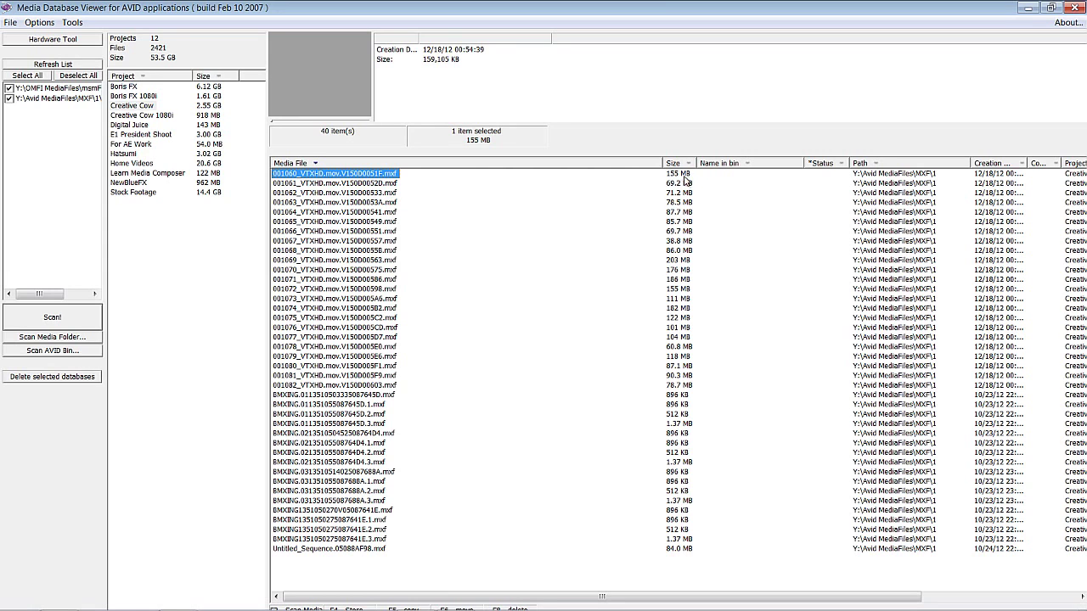
key("alt+Tab")
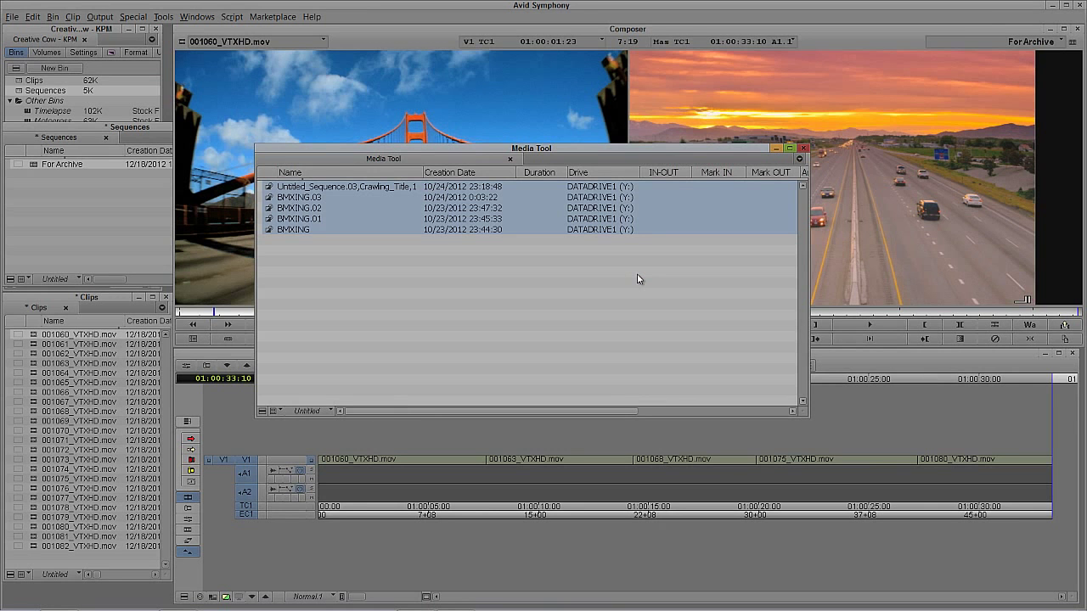
key("Delete")
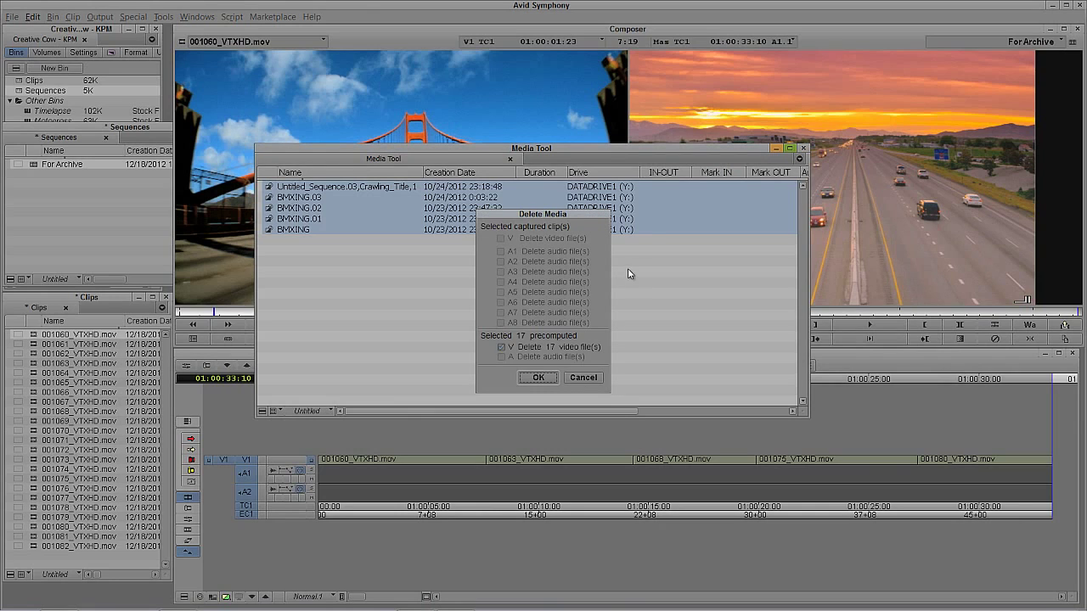
left_click(541, 377)
left_click(522, 322)
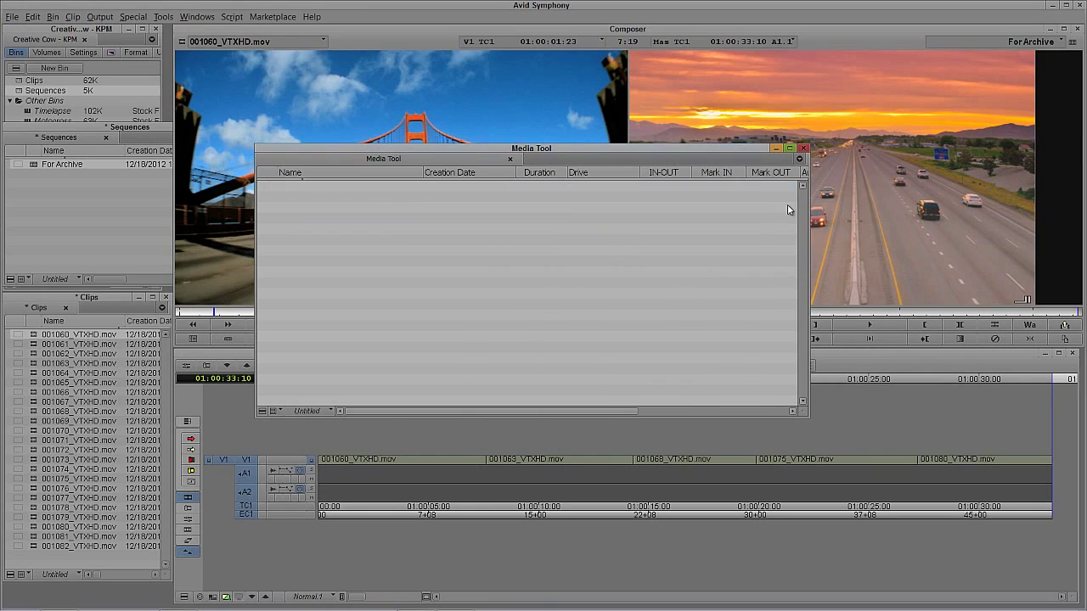
Rescan the databases in Media Database Viewer, check the Creative Cow project's remaining media, and return to Avid Symphony.
key("alt+Tab")
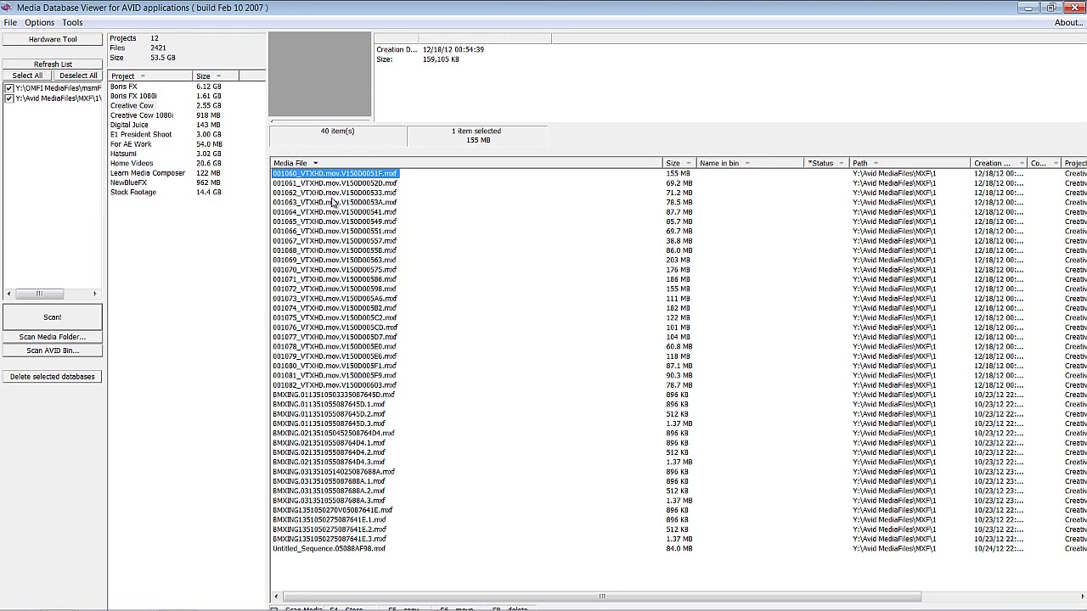
left_click(58, 320)
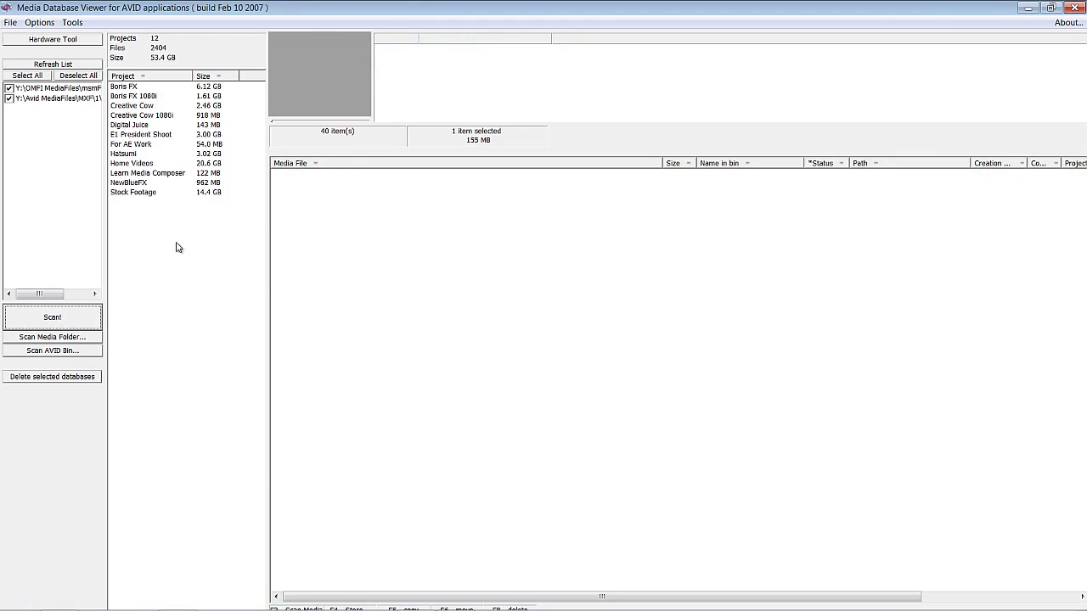
left_click(135, 106)
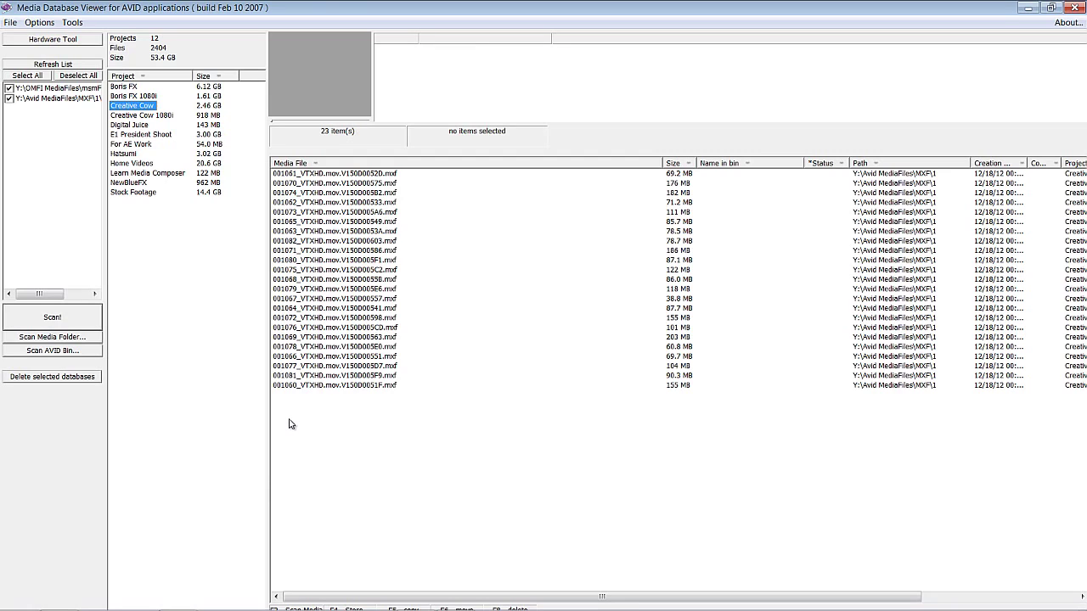
key("alt+Tab")
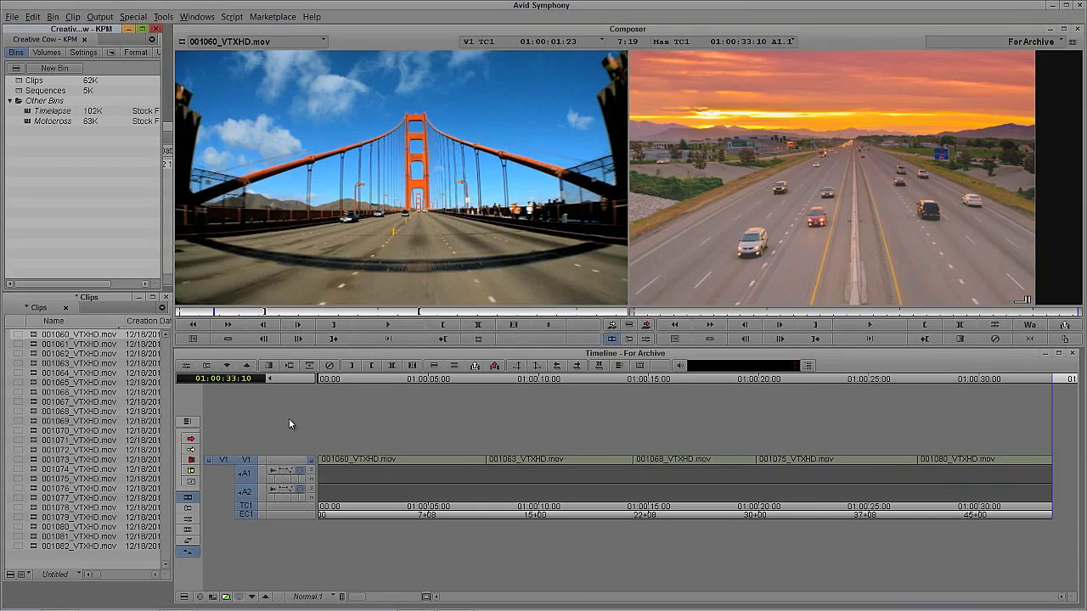
Scrub through the clips of the For Archive sequence and park the playhead over 001063_VTXHD.mov.
left_click(409, 470)
left_click_drag(422, 464, 996, 459)
left_click_drag(680, 447, 515, 450)
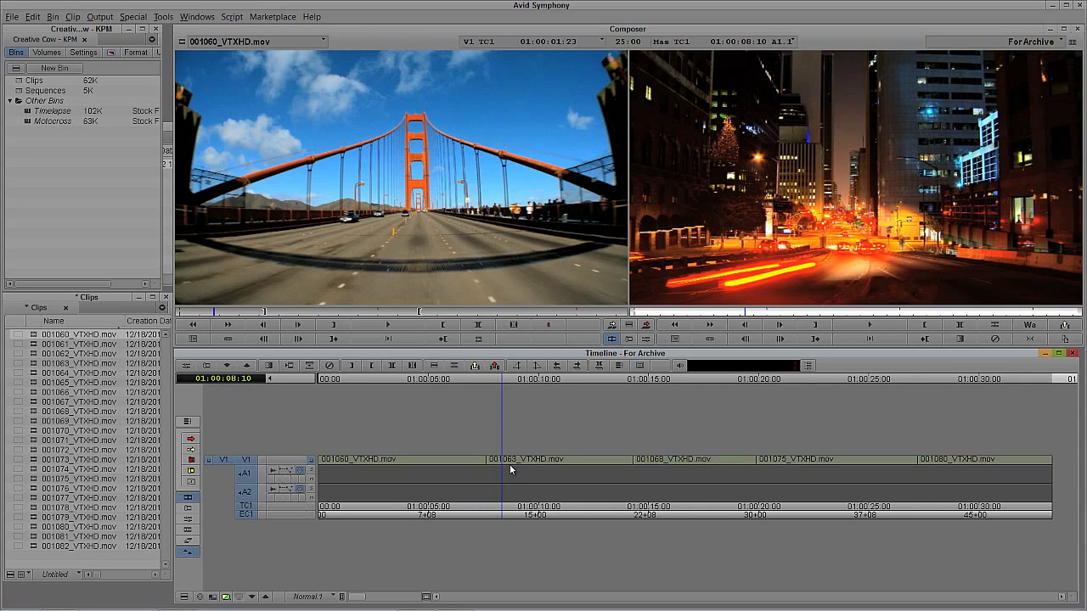
In Media Database Viewer, set up storing the Creative Cow project to the Desktop with MXF and OMF media stored separately, and cancel the operation.
key("alt+Tab")
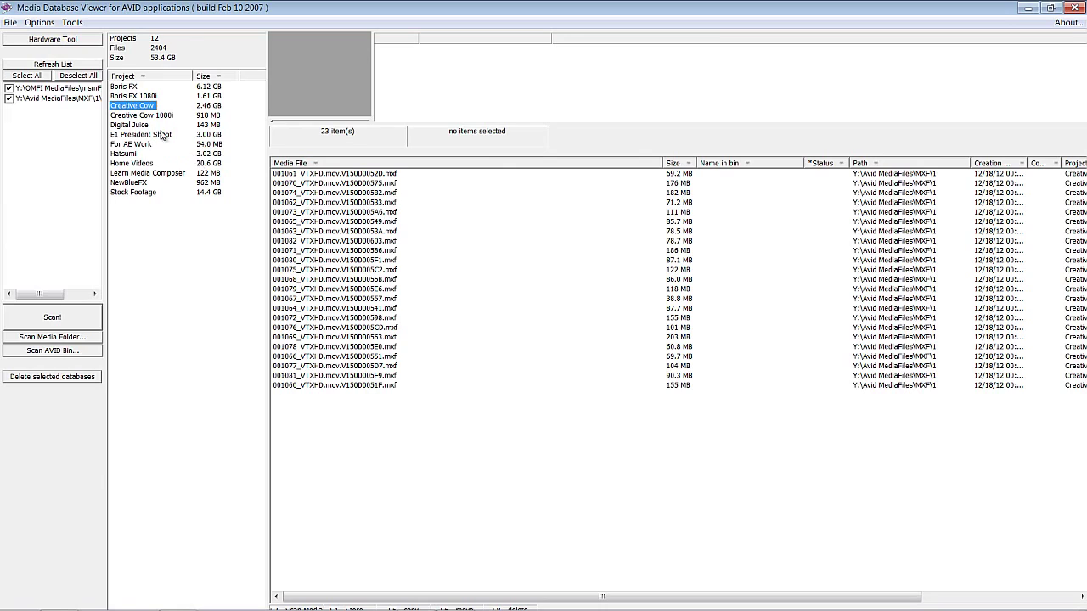
right_click(133, 110)
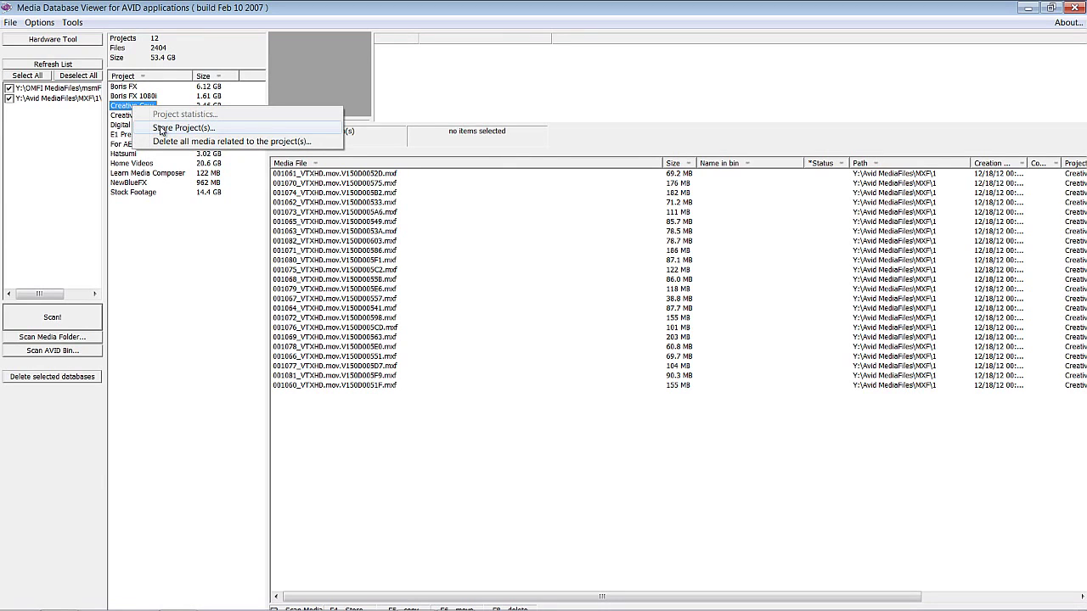
left_click(160, 129)
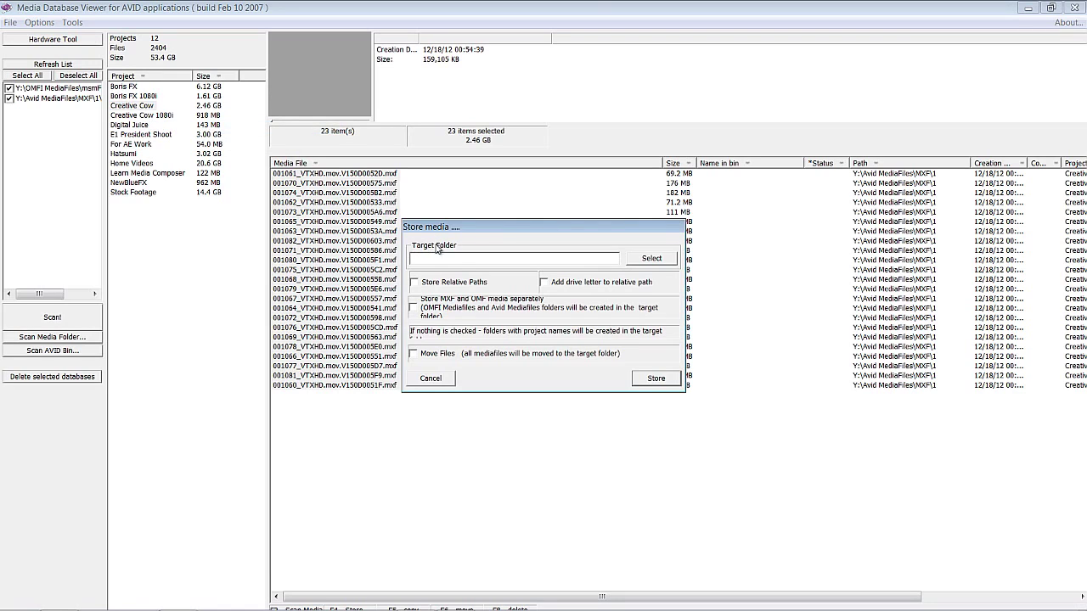
left_click(649, 262)
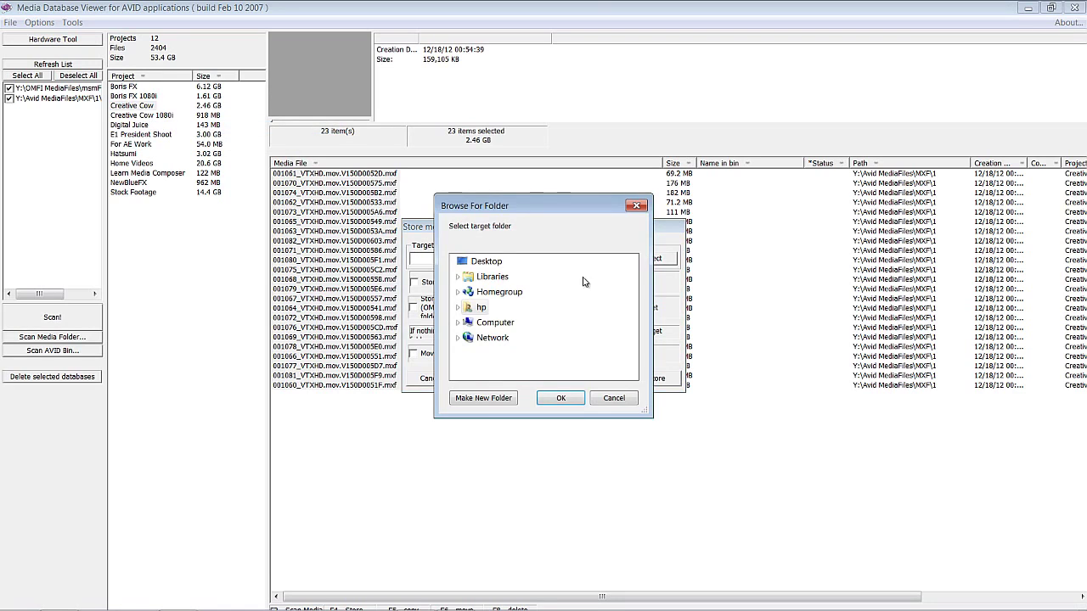
left_click(485, 262)
left_click(561, 398)
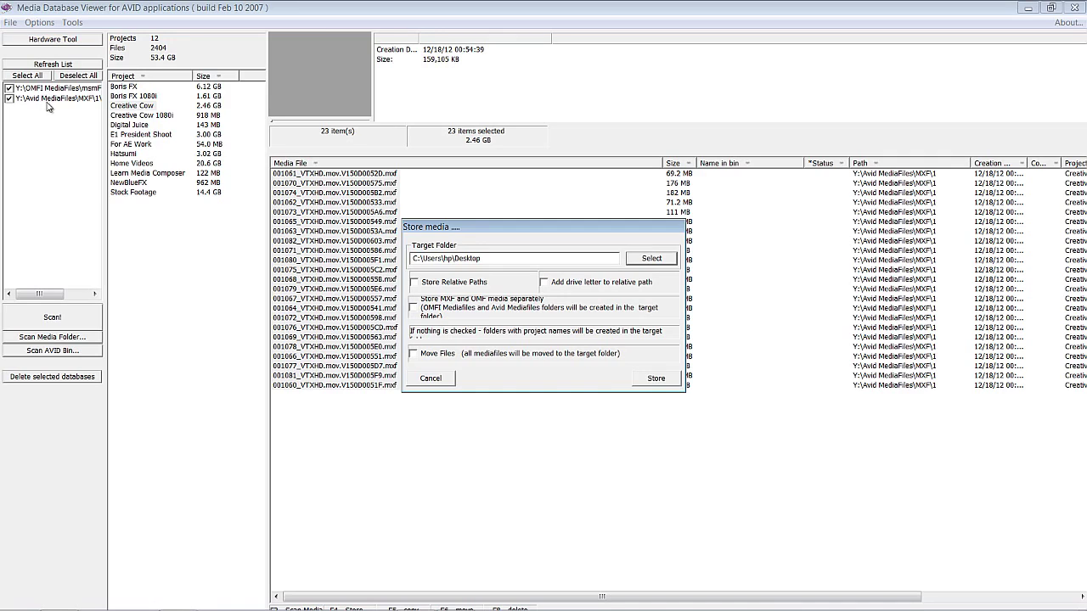
left_click(416, 309)
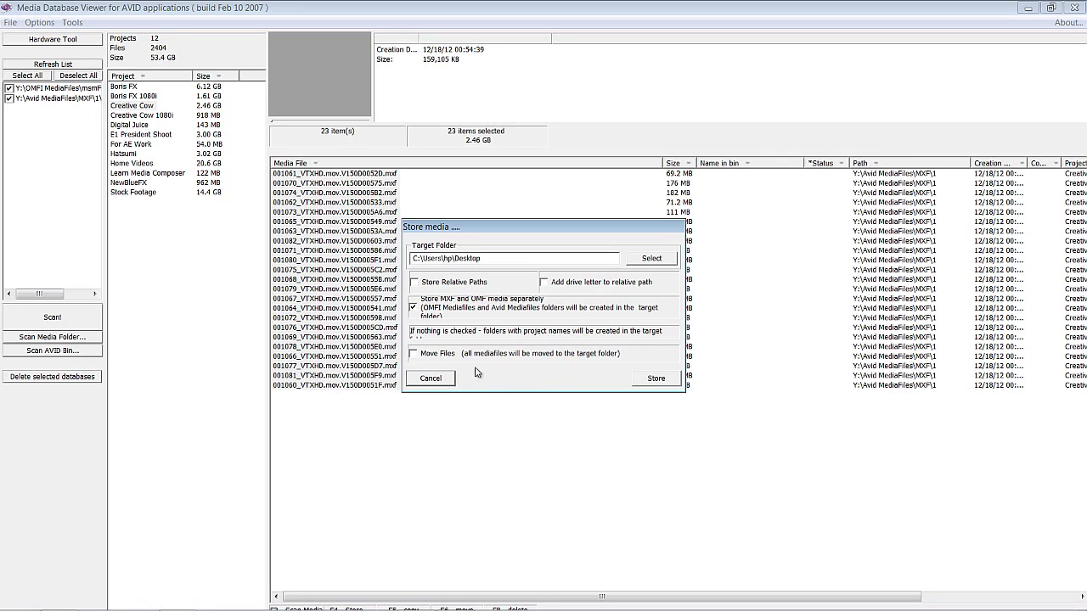
left_click(430, 382)
Switch to Avid Symphony, open the Sequences bin, and move its window slightly lower.
key("alt+Tab")
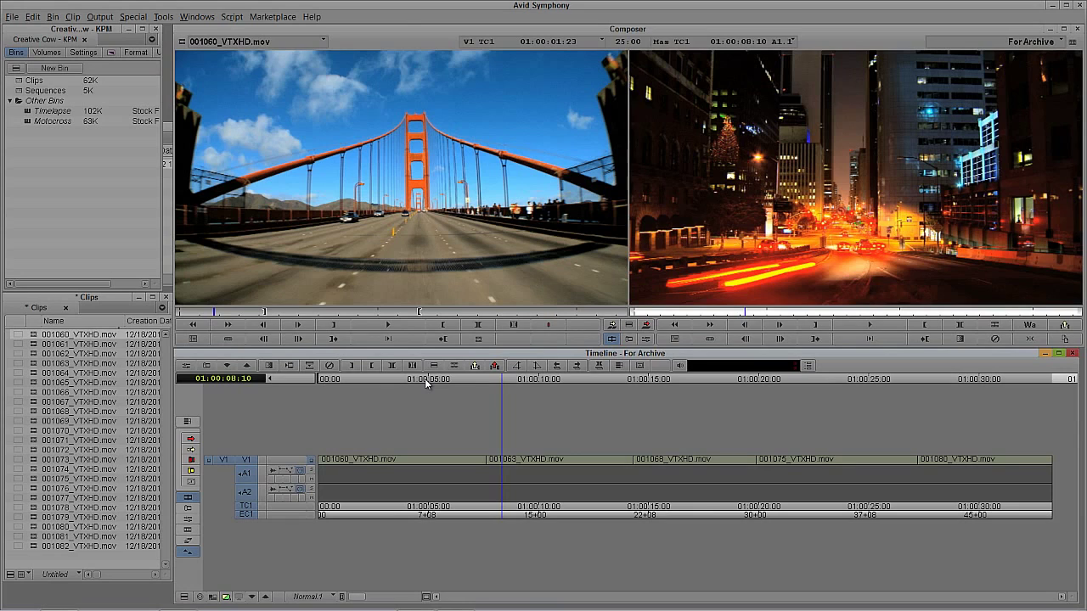
double_click(20, 91)
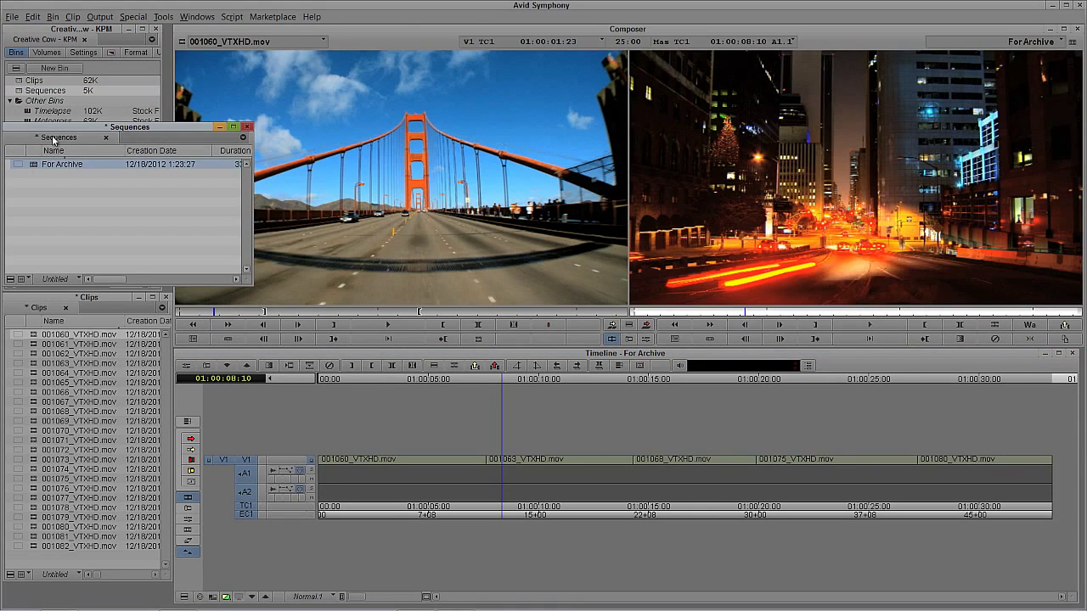
left_click_drag(56, 128, 56, 147)
Open the Media Tool for the current project on all drives, showing master clips and media files, and move its window clear of the Sequences bin.
left_click(164, 16)
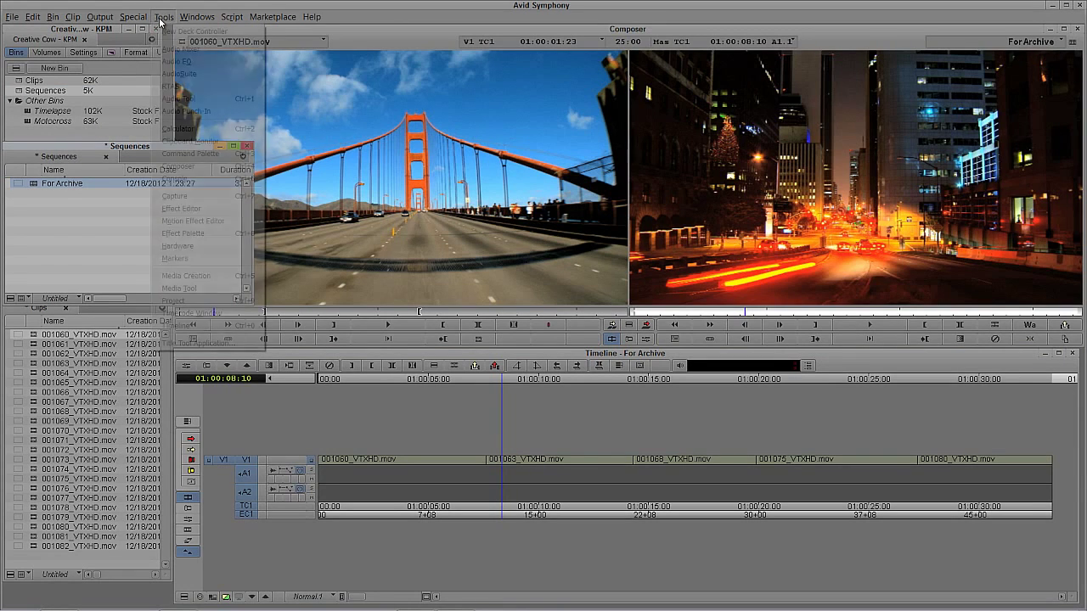
left_click(180, 289)
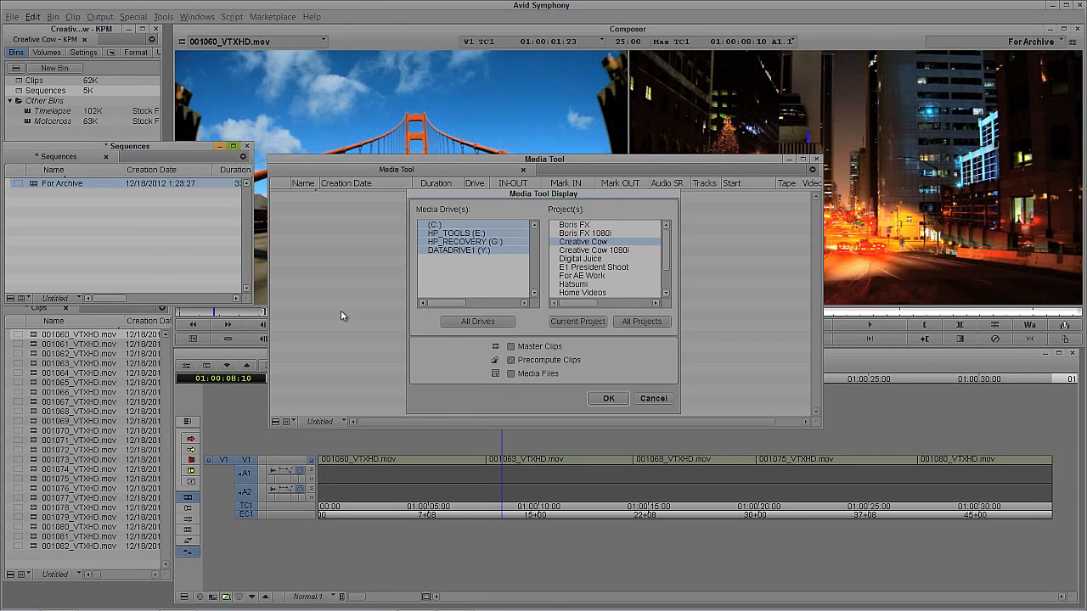
left_click(543, 346)
left_click(580, 323)
left_click(608, 399)
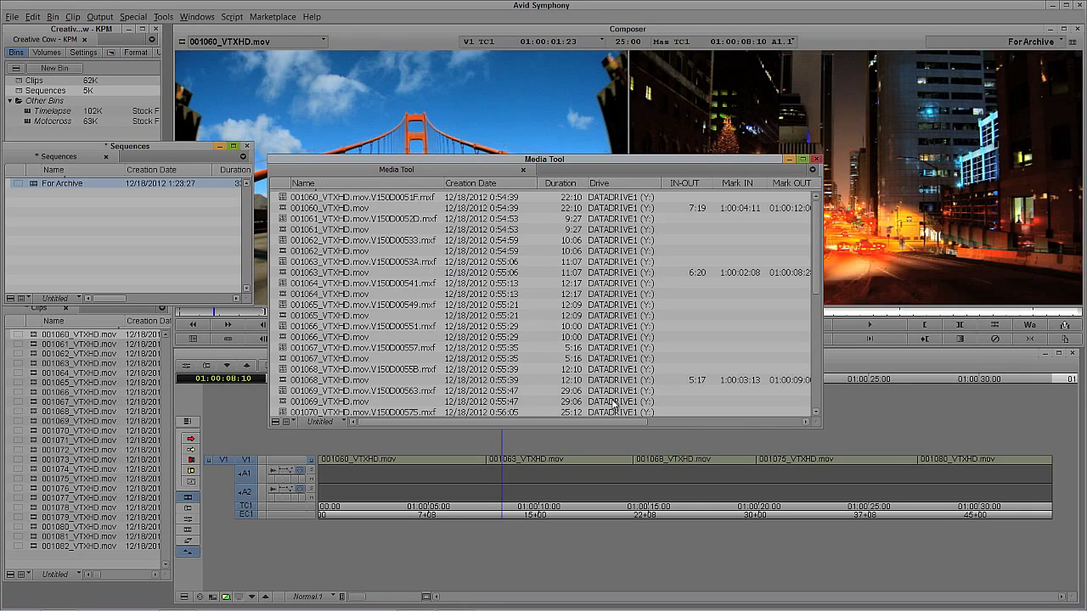
left_click_drag(359, 157, 514, 161)
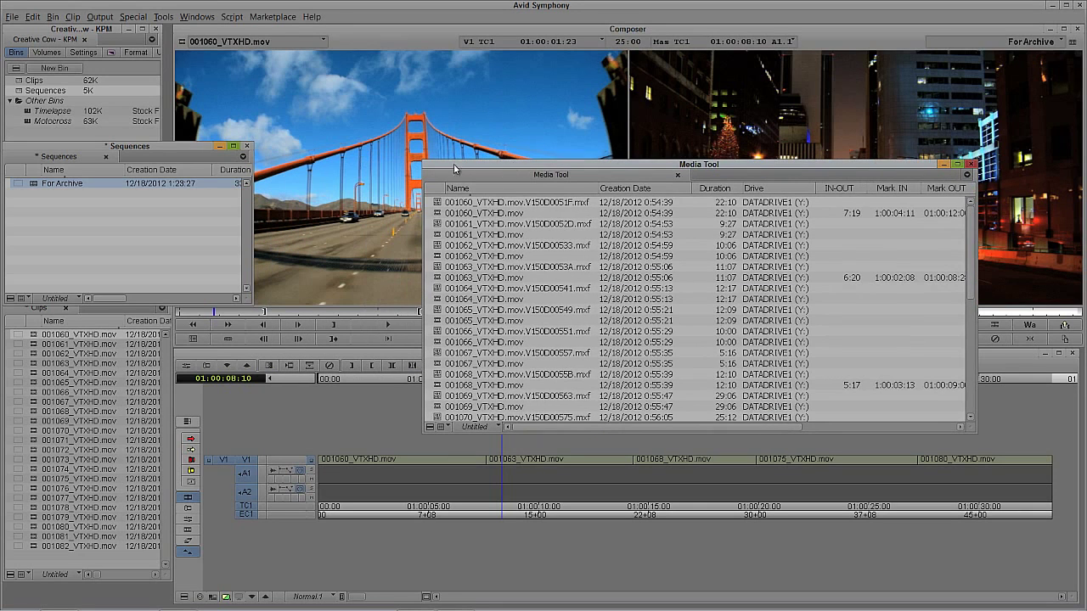
Select the media relatives of the For Archive sequence in the Sequences bin.
left_click(34, 187)
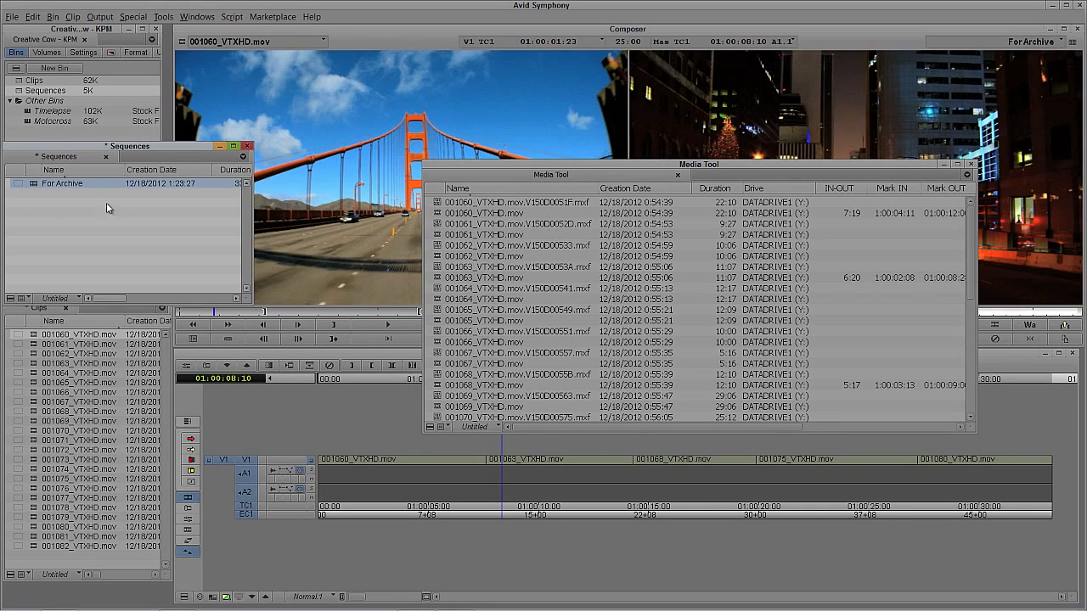
left_click(71, 17)
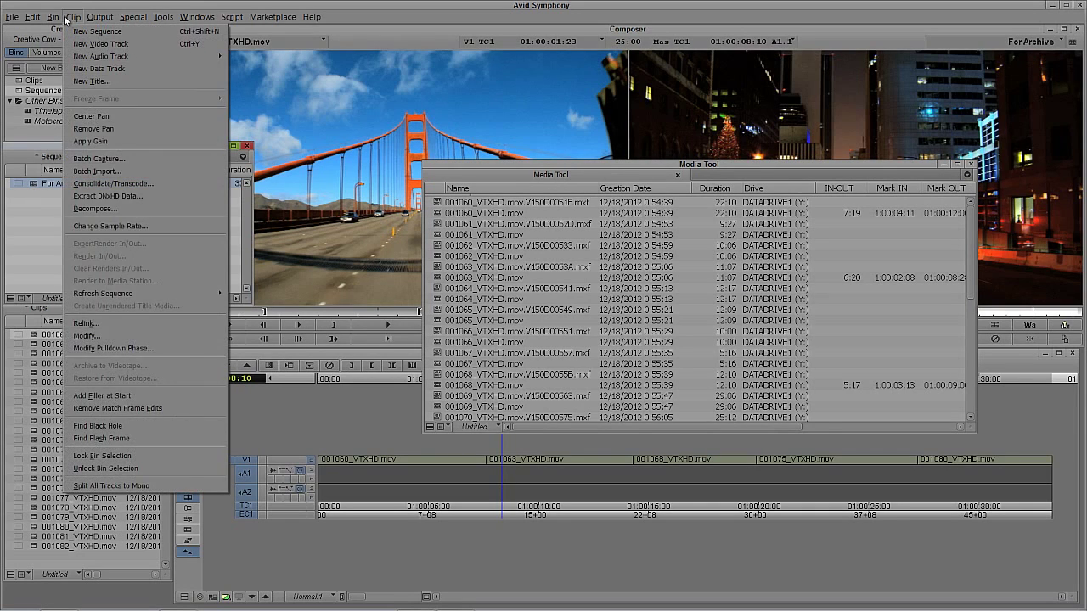
mouse_move(53, 19)
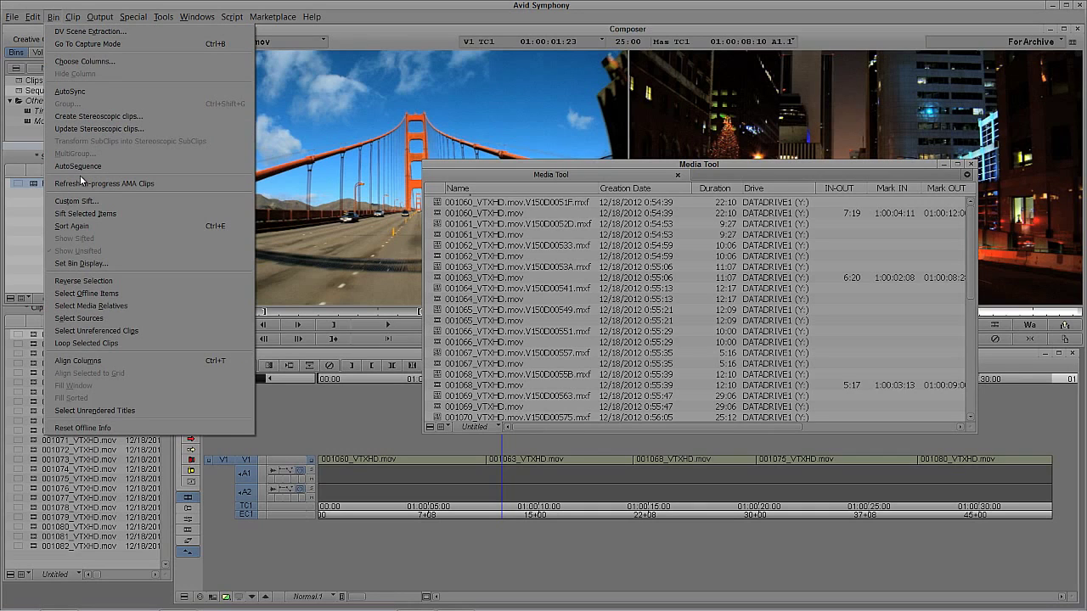
left_click(91, 305)
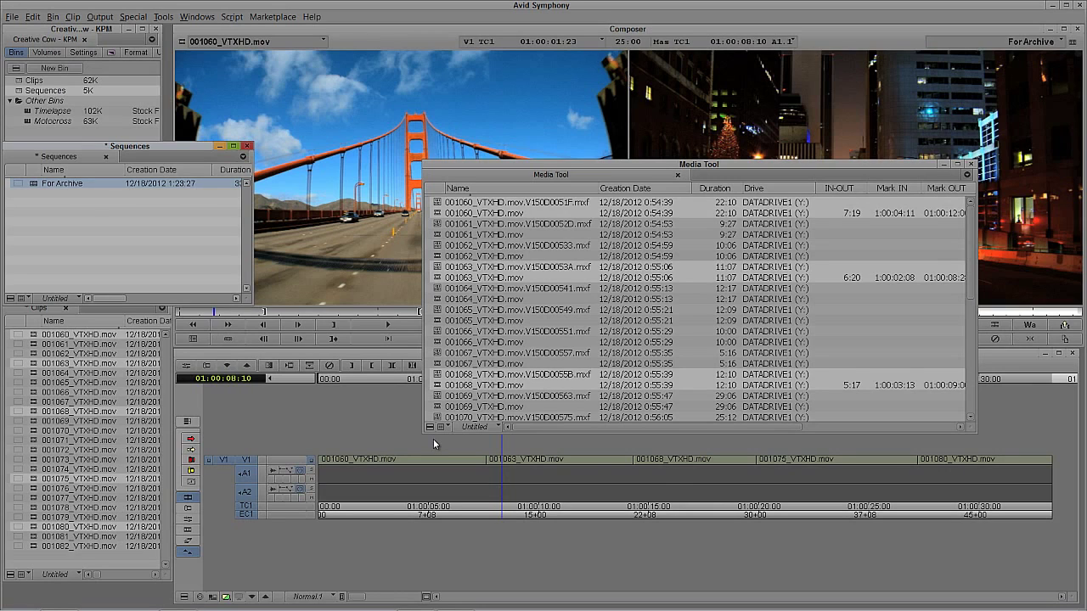
Reverse the selection in the Media Tool so only media unrelated to the sequence is selected, and review the whole list.
left_click(588, 160)
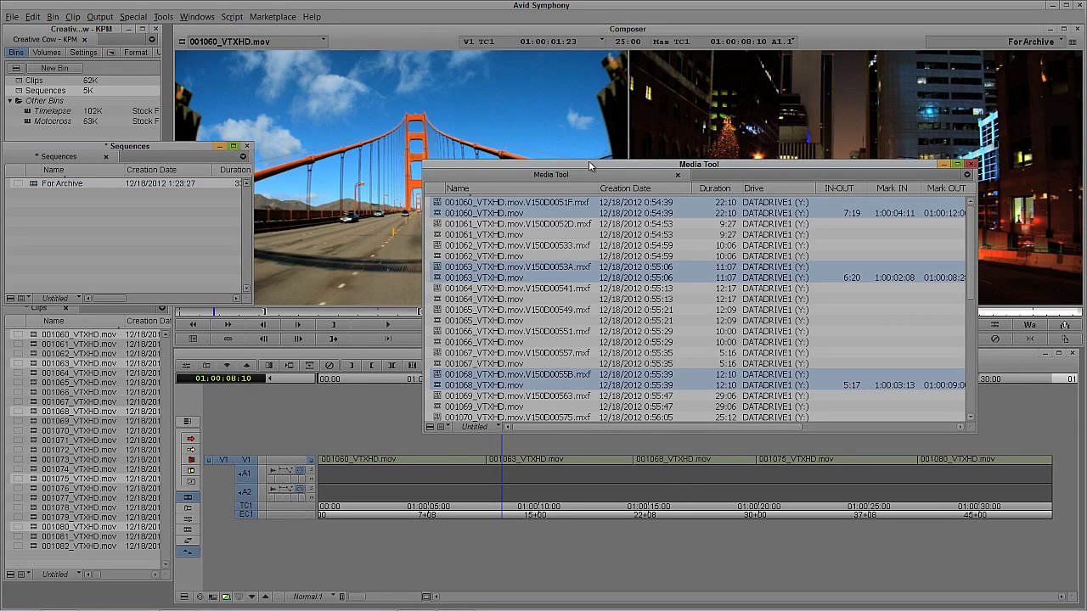
left_click(54, 17)
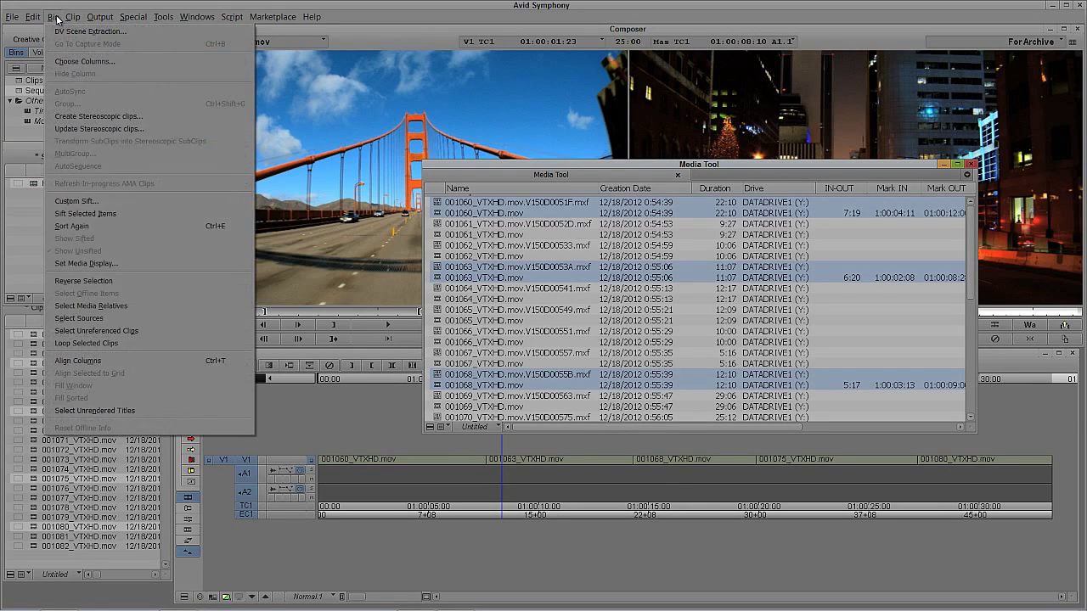
left_click(68, 277)
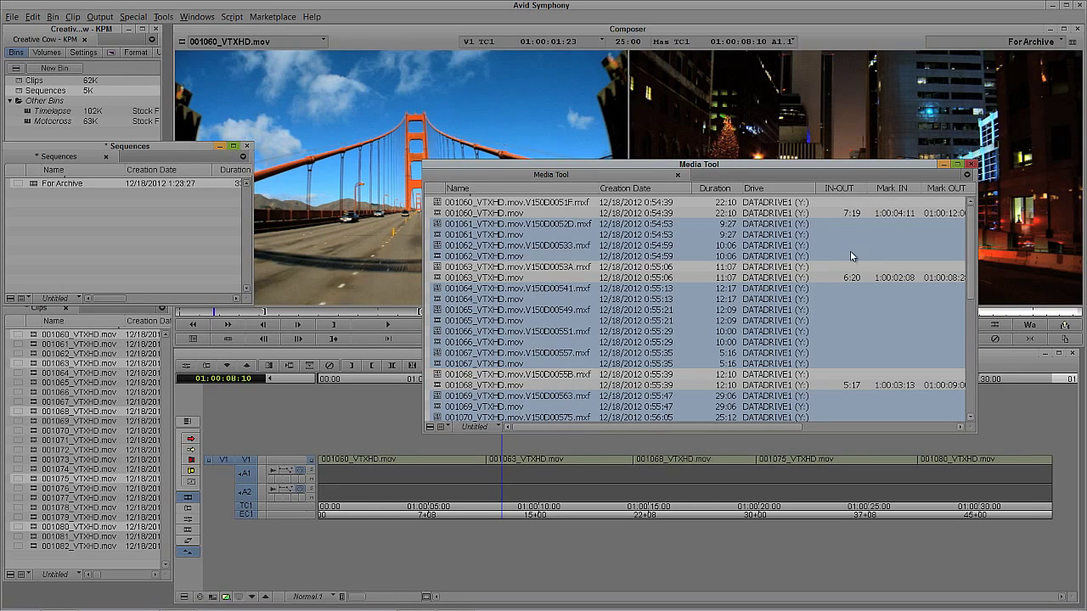
scroll(924, 299, "down", 3)
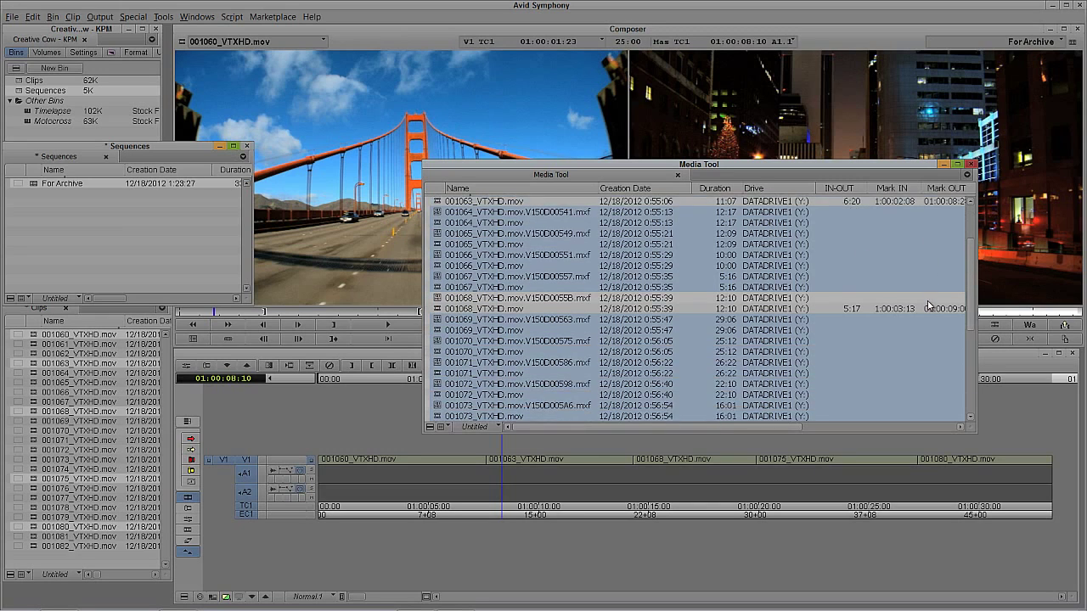
scroll(928, 303, "down", 6)
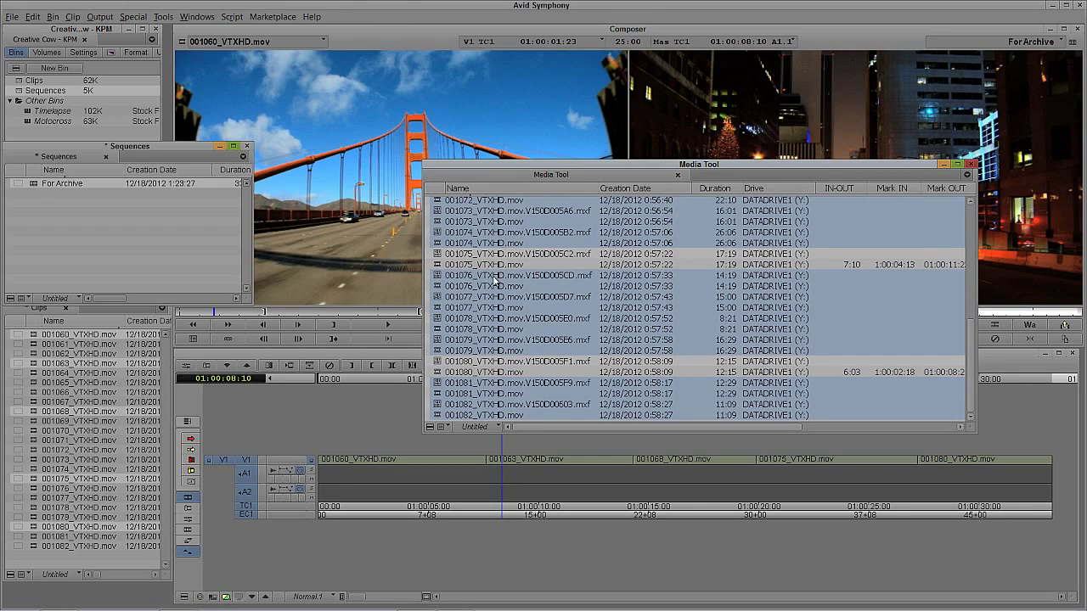
Delete the video files of the selected unrelated clips, confirm the deletion, and close the Media Tool.
key("Delete")
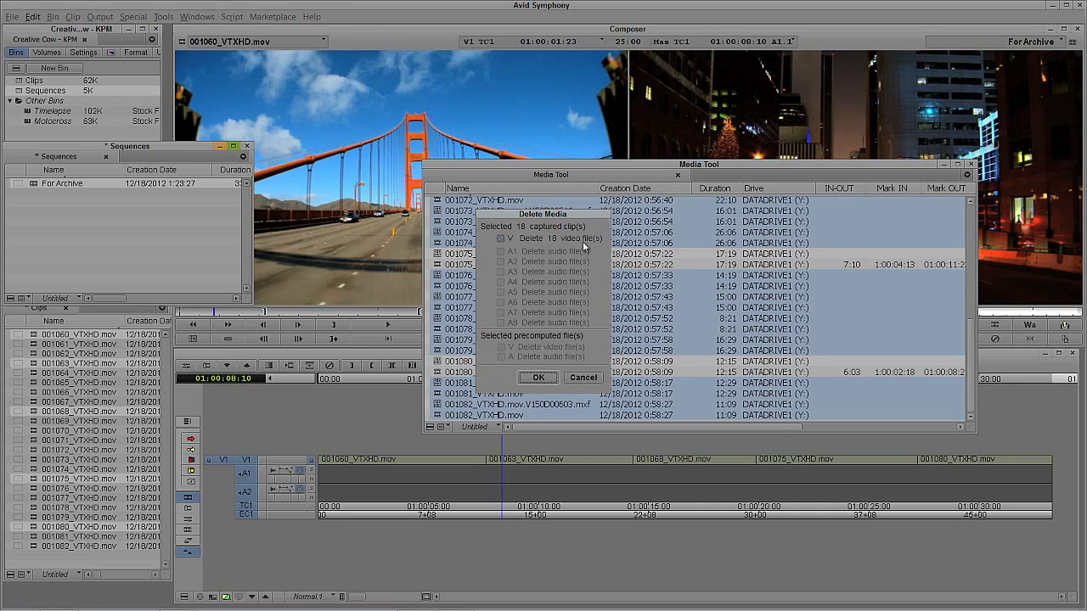
left_click(540, 376)
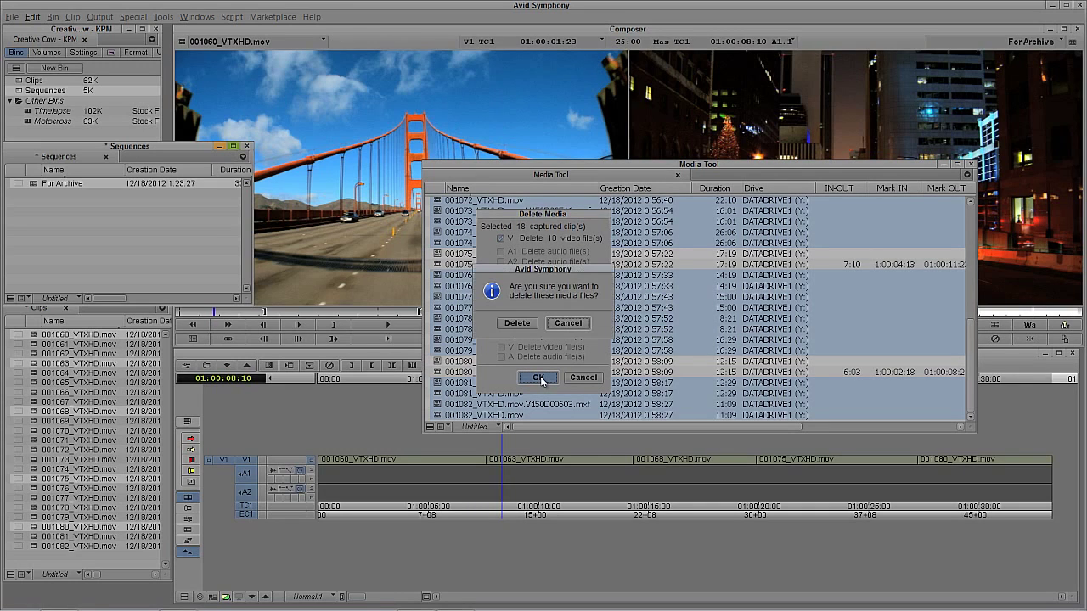
left_click(523, 321)
left_click(971, 163)
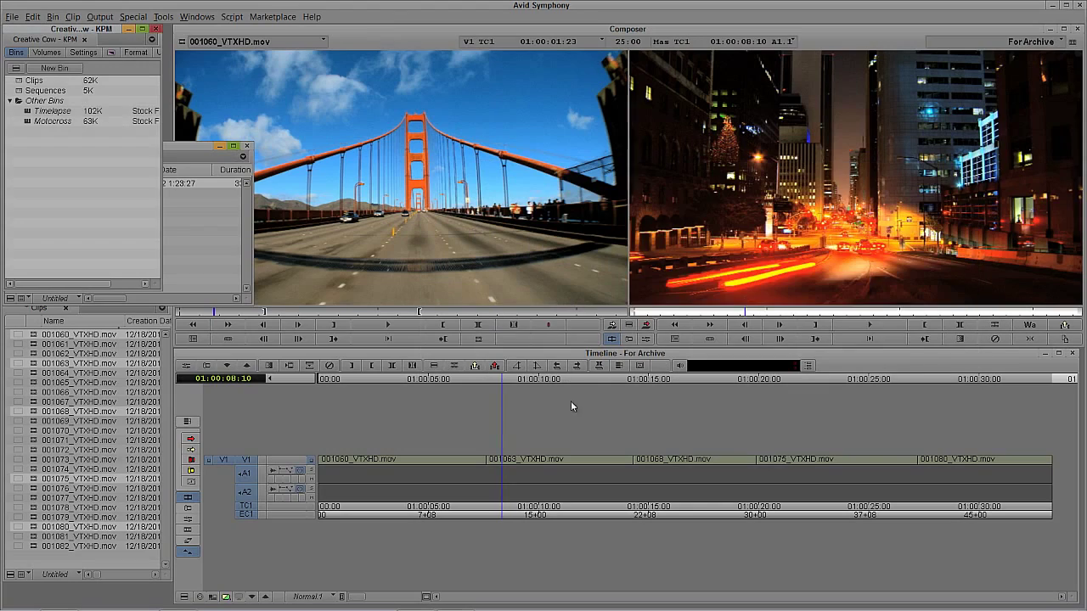
Scrub the For Archive sequence and load 001063, 001064 and 001065_VTXHD.mov from the Clips bin to check their media.
left_click(462, 455)
left_click_drag(448, 460, 563, 458)
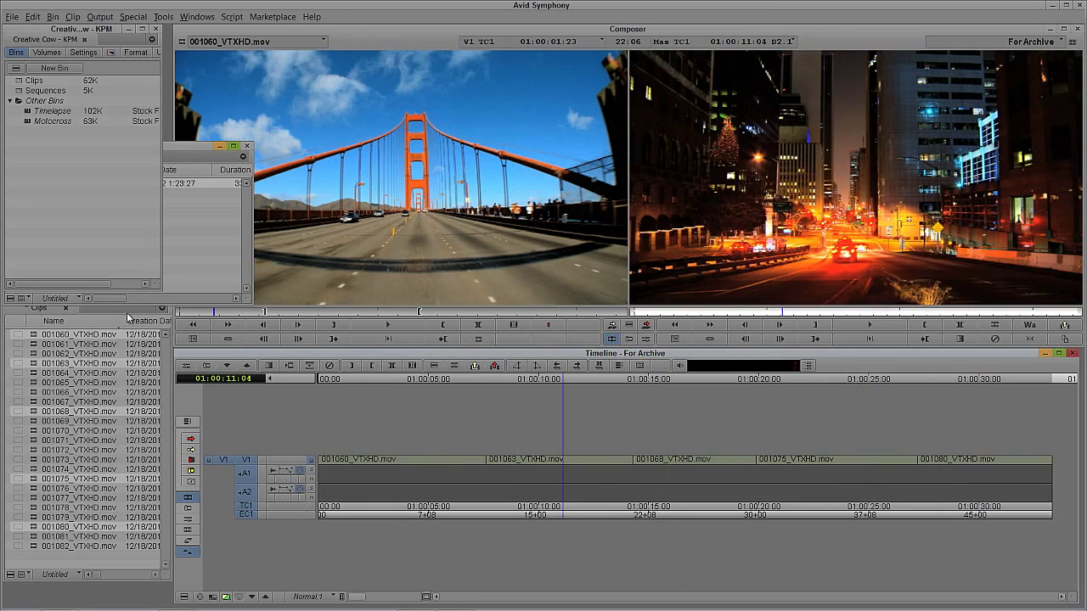
left_click(109, 314)
double_click(36, 353)
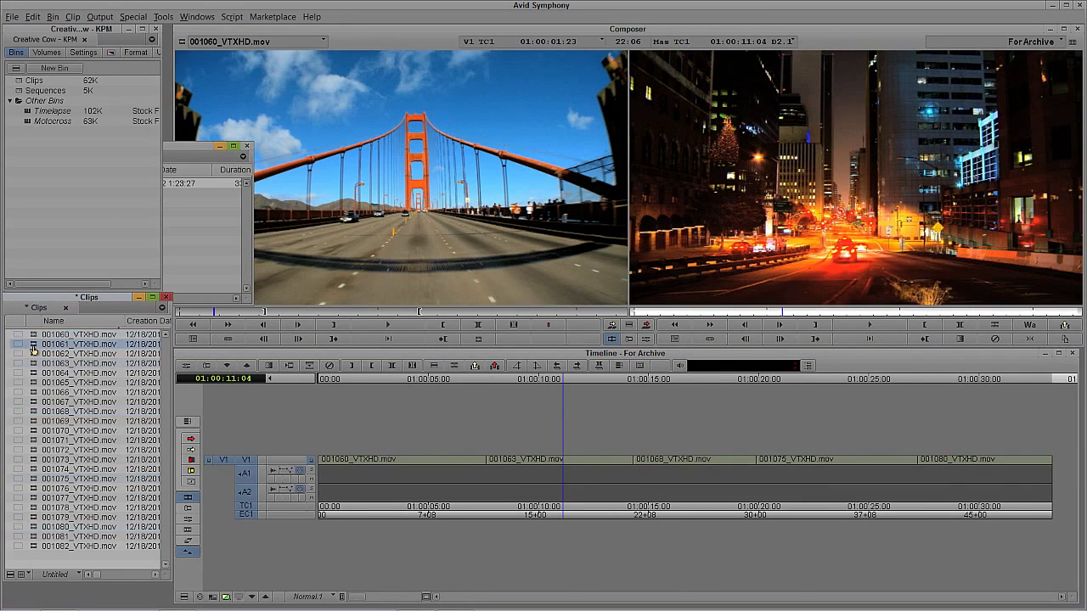
double_click(34, 364)
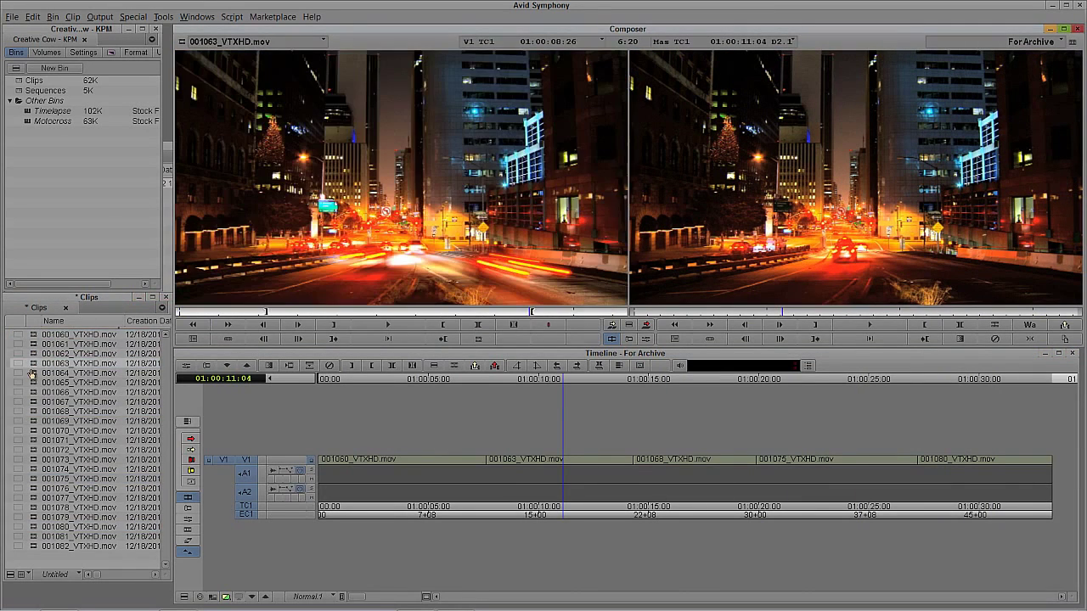
double_click(34, 373)
double_click(32, 383)
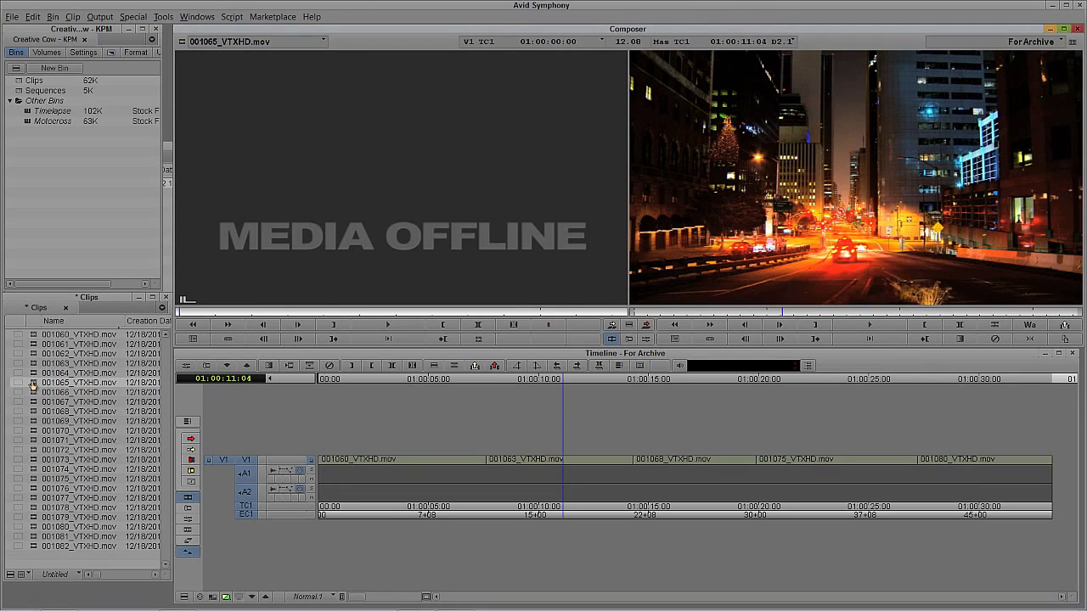
Switch to Media Database Viewer, rescan the databases, and list the Creative Cow project's remaining media files.
key("alt+Tab")
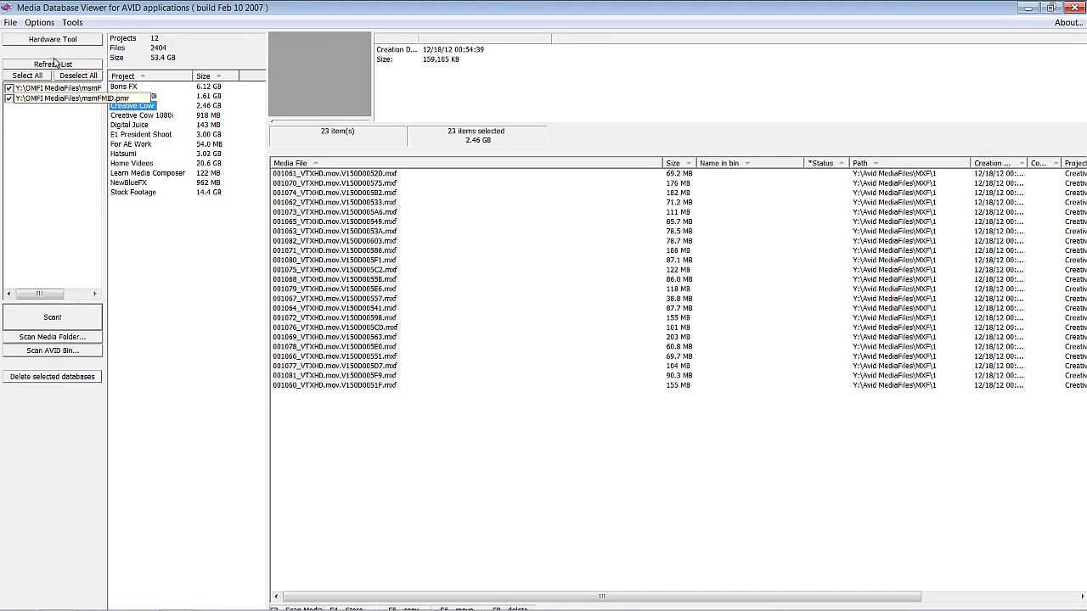
left_click(39, 318)
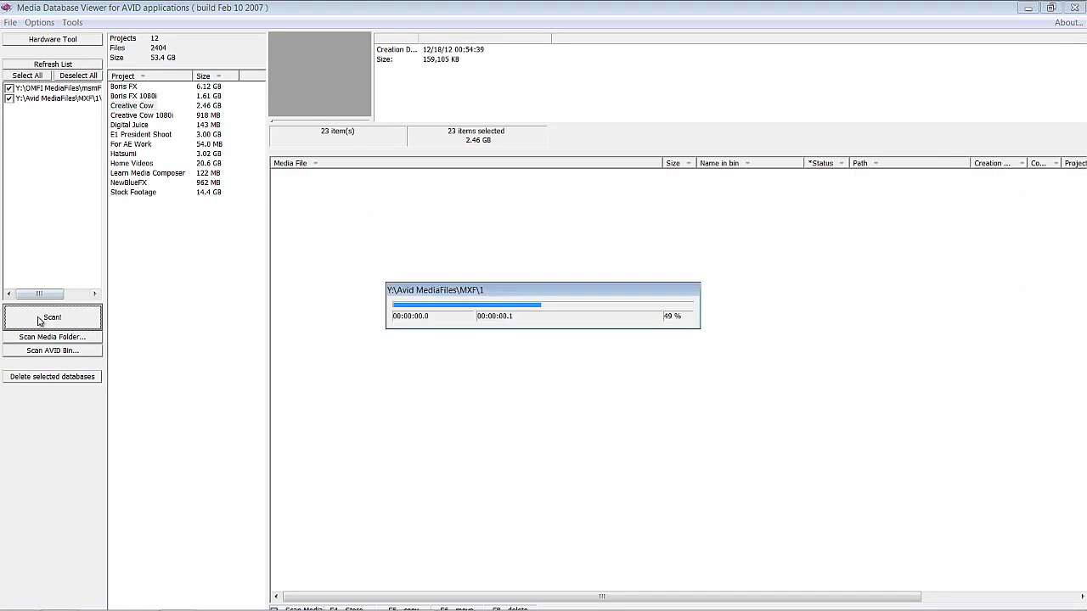
left_click(134, 107)
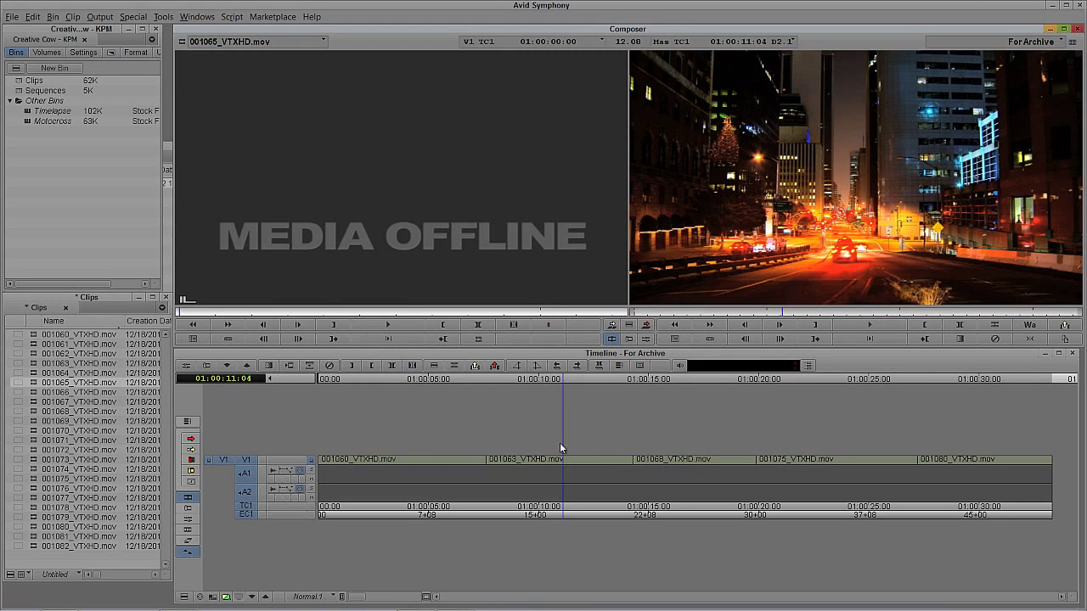
Scrub the For Archive sequence to 001080_VTXHD.mov in Avid Symphony and compare it with the Creative Cow file list in Media Database Viewer.
left_click_drag(522, 457, 929, 457)
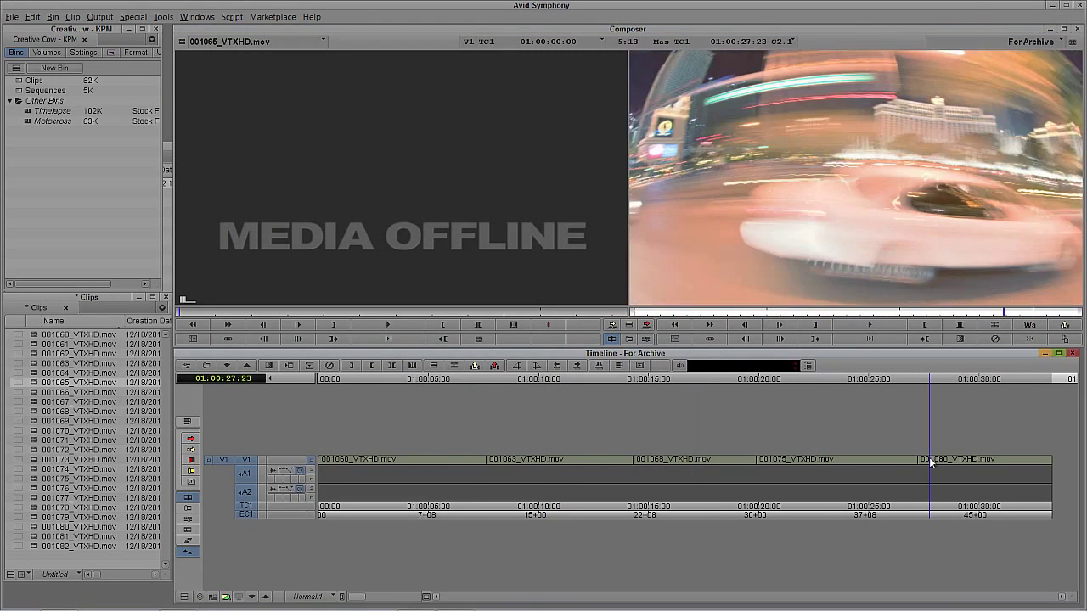
key("alt+Tab")
key("alt+Tab")
key("alt+Tab")
key("alt+Tab")
key("alt+Tab")
key("alt+Tab")
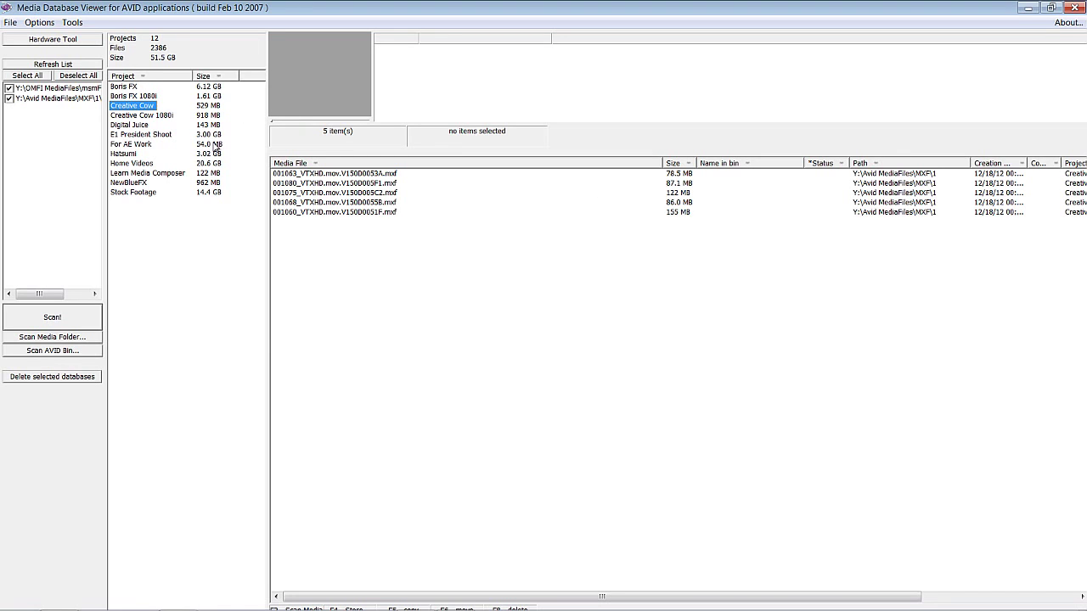
key("alt+Tab")
key("alt+Tab")
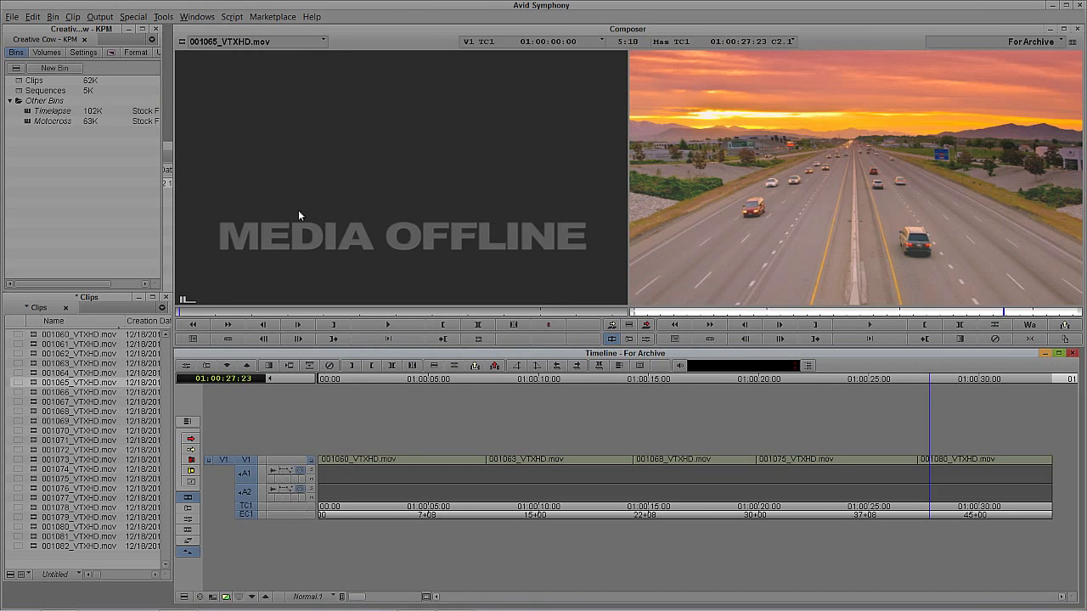
Close the Creative Cow project and open the Creative Cow 1080i project instead.
left_click(155, 31)
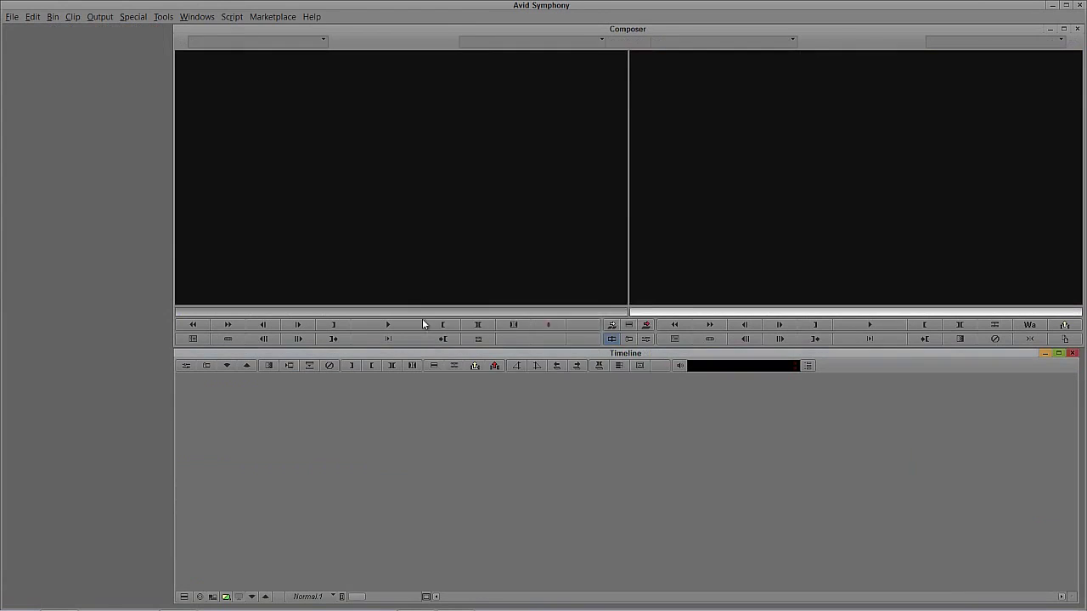
left_click(507, 330)
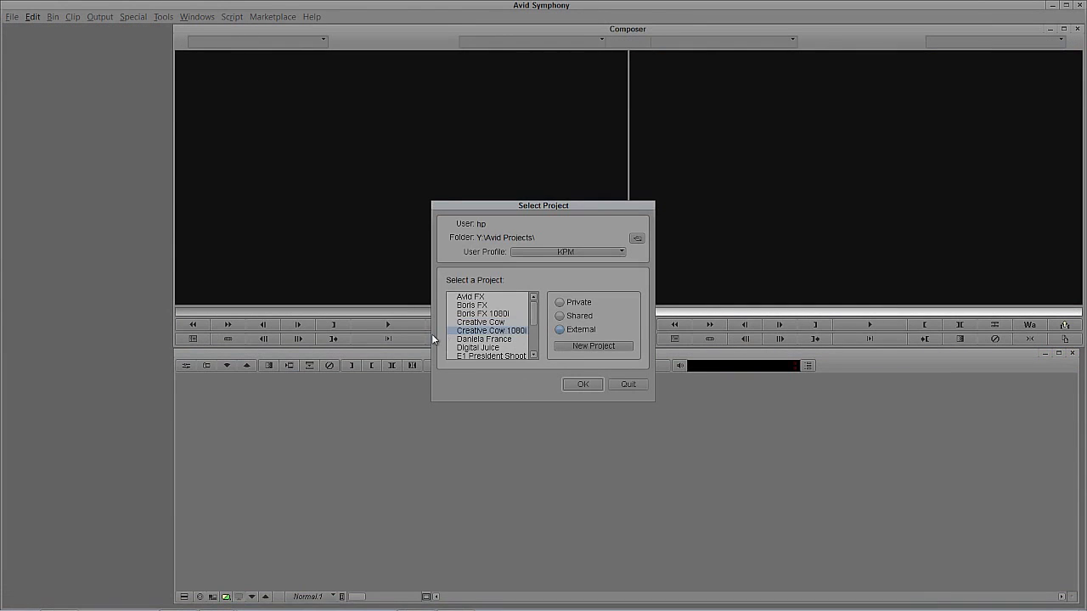
left_click(582, 384)
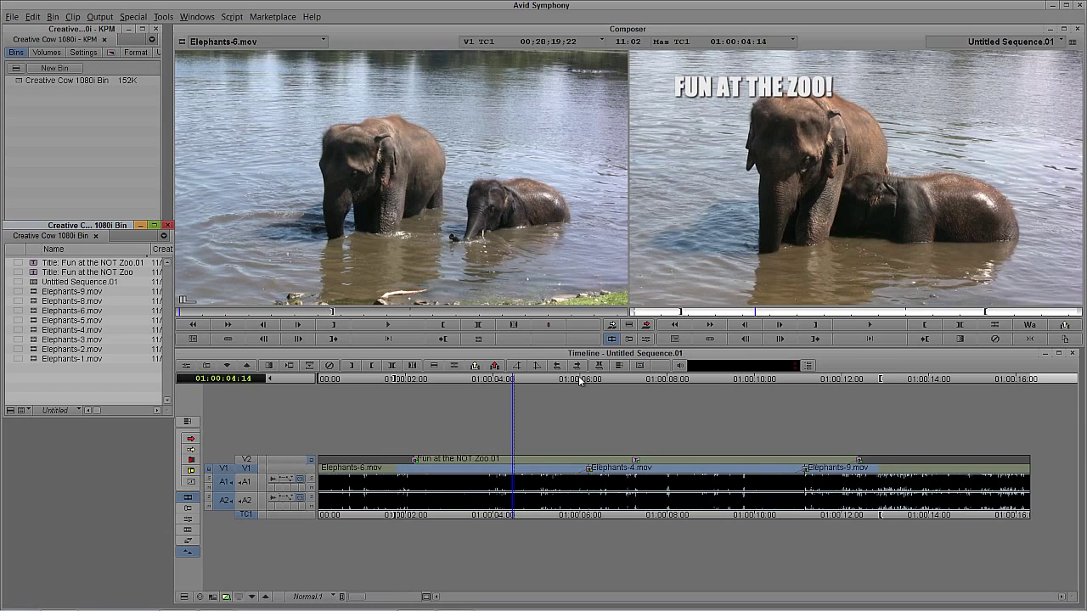
Switch to Media Database Viewer, select the Creative Cow project, and open its Store Project(s) settings.
mouse_move(579, 608)
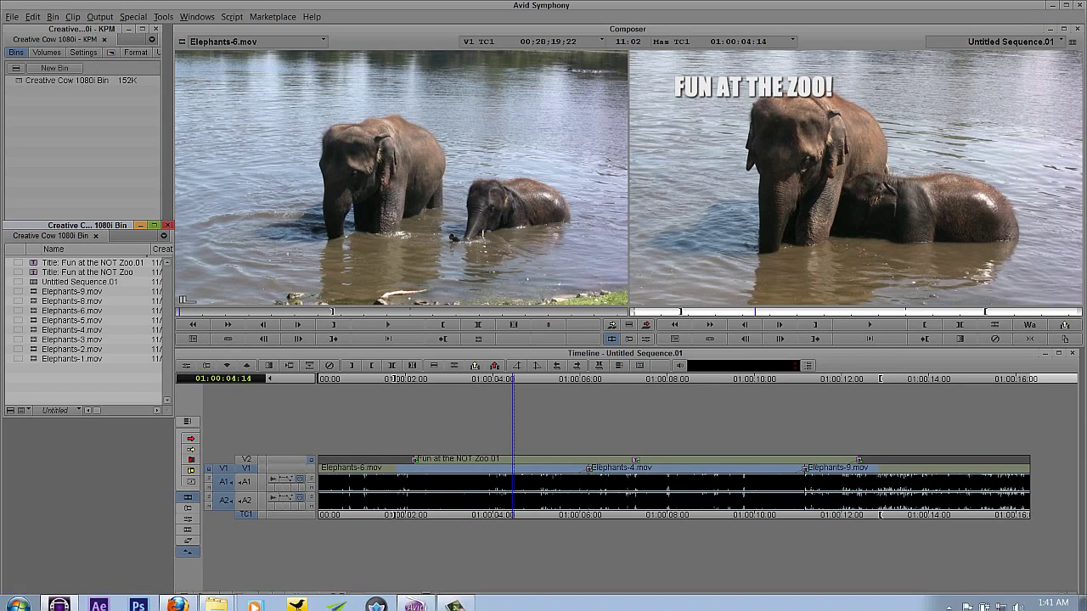
left_click(416, 600)
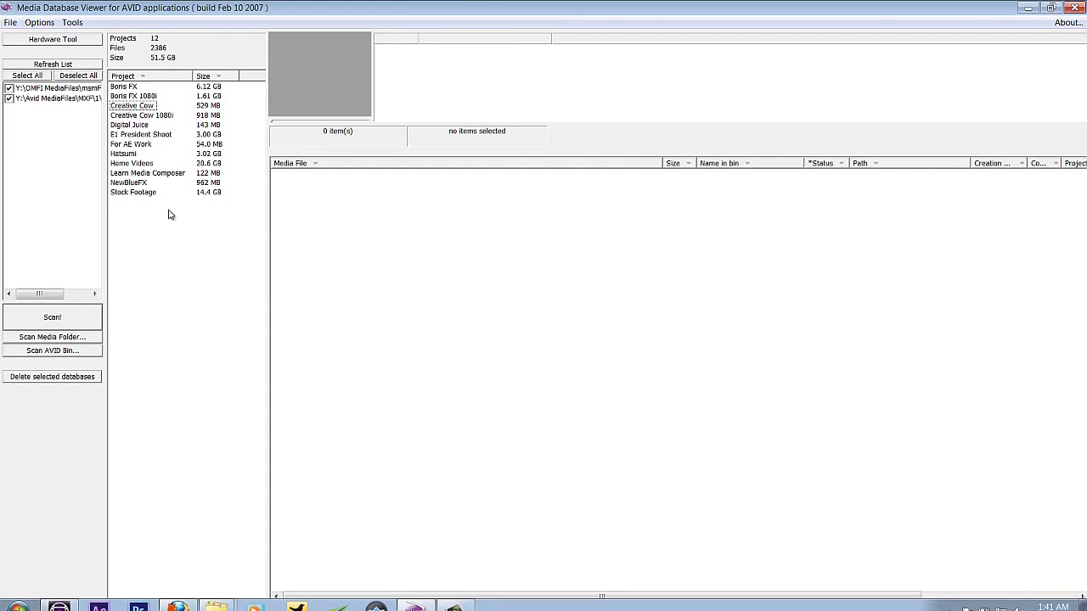
left_click(130, 107)
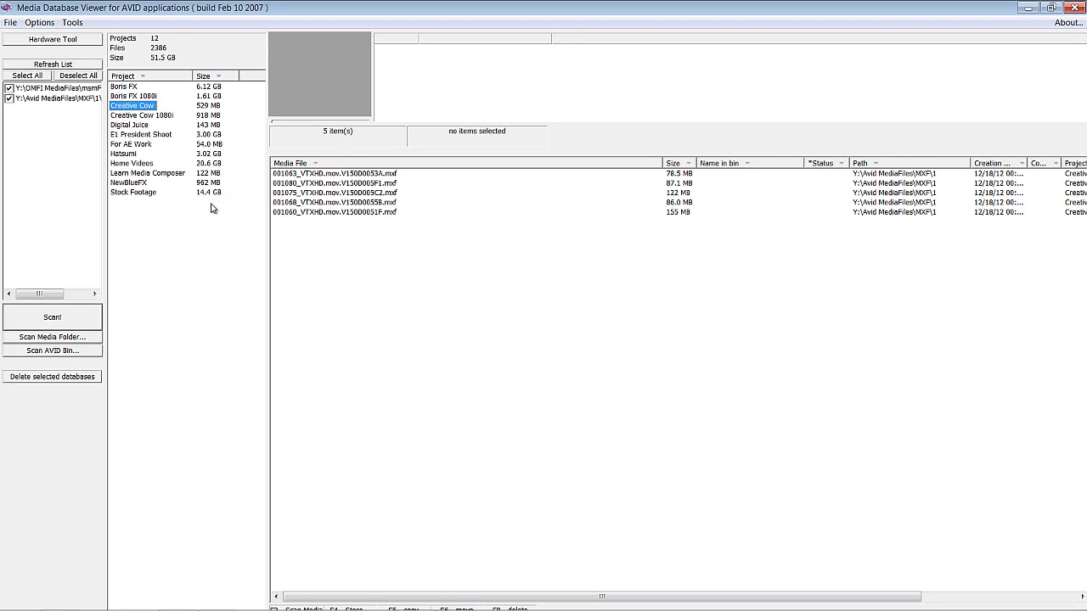
right_click(136, 110)
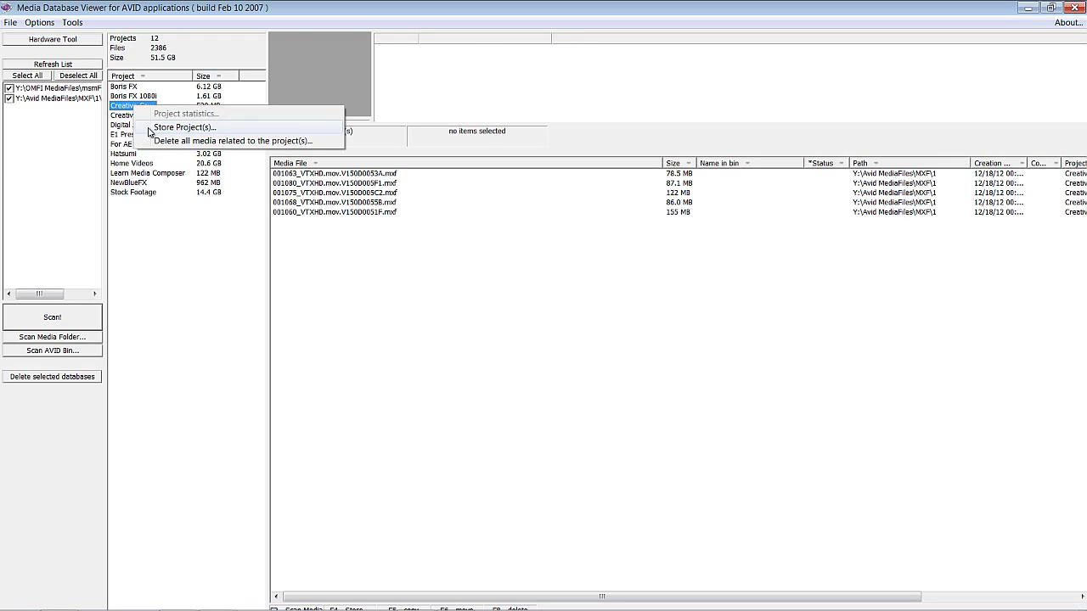
left_click(182, 127)
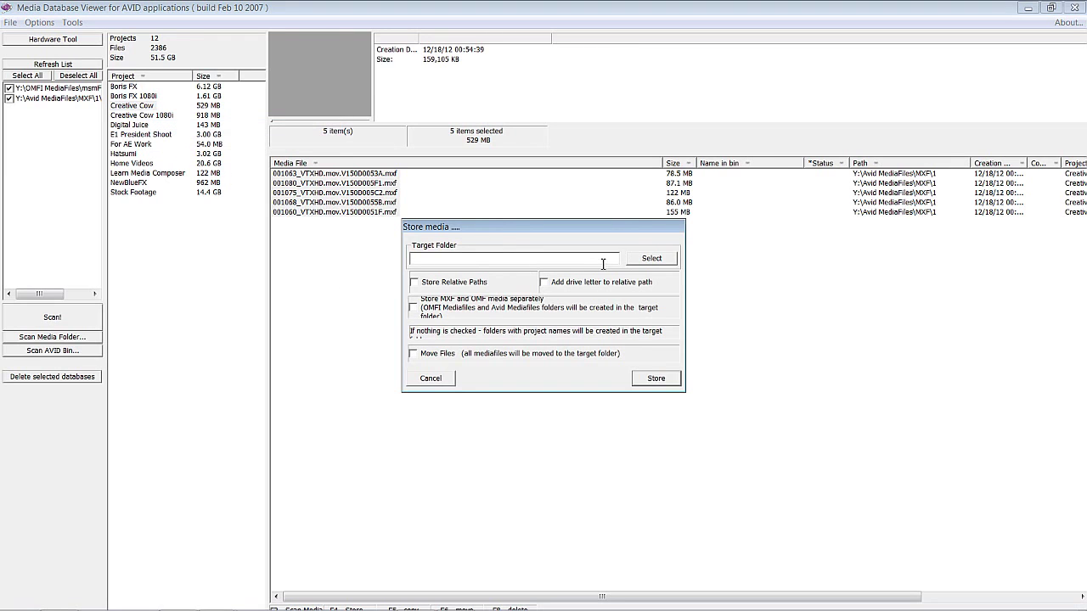
Create a desktop folder named with the owner's first name plus "Stock Footage Project Archive" and set it as the target folder.
left_click(651, 258)
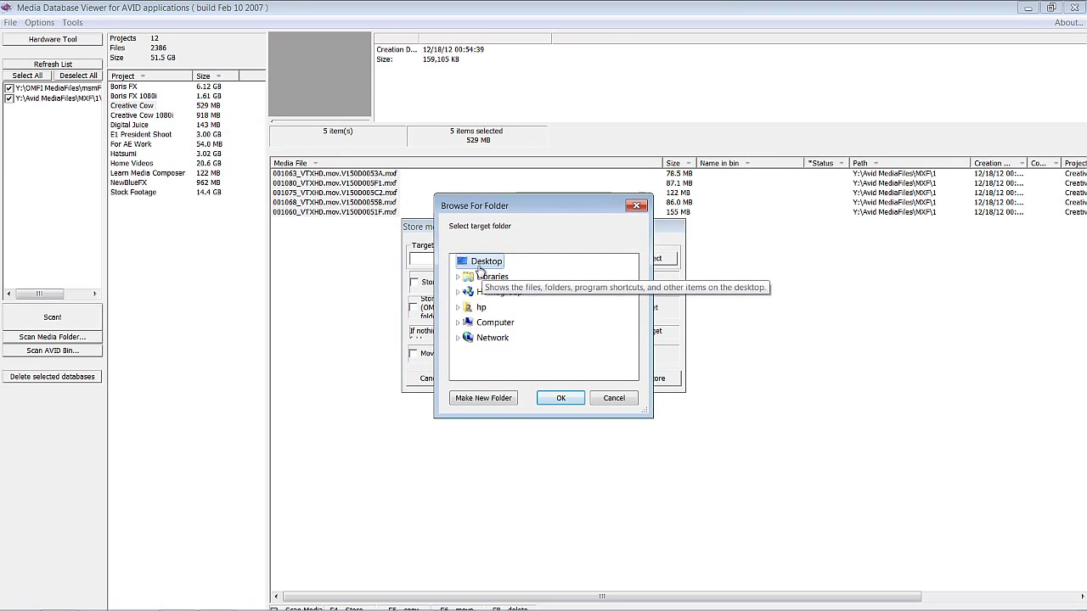
left_click(482, 398)
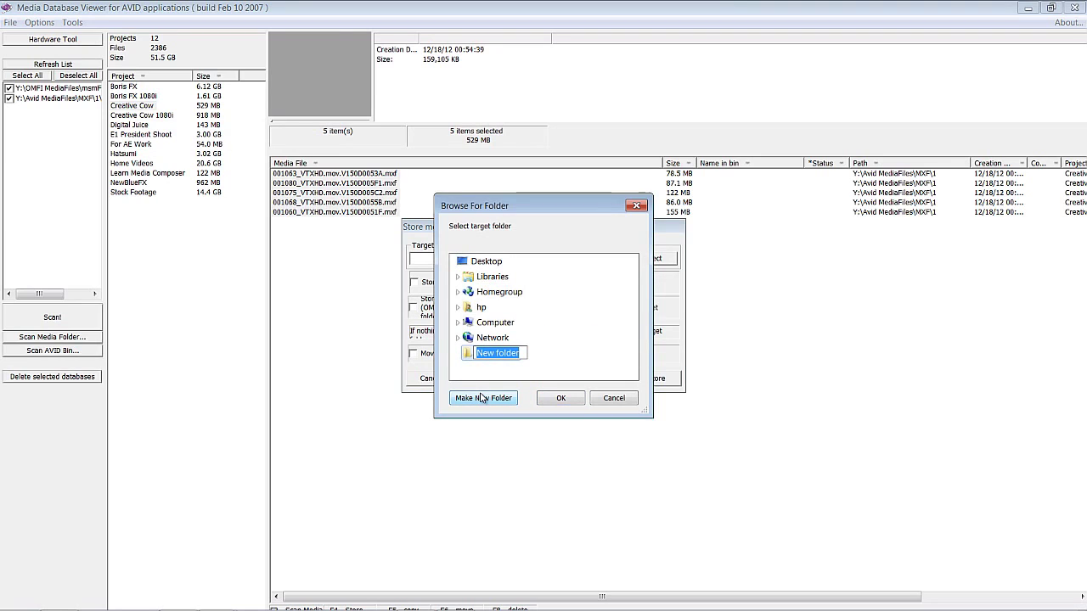
type("Kevin's Sto")
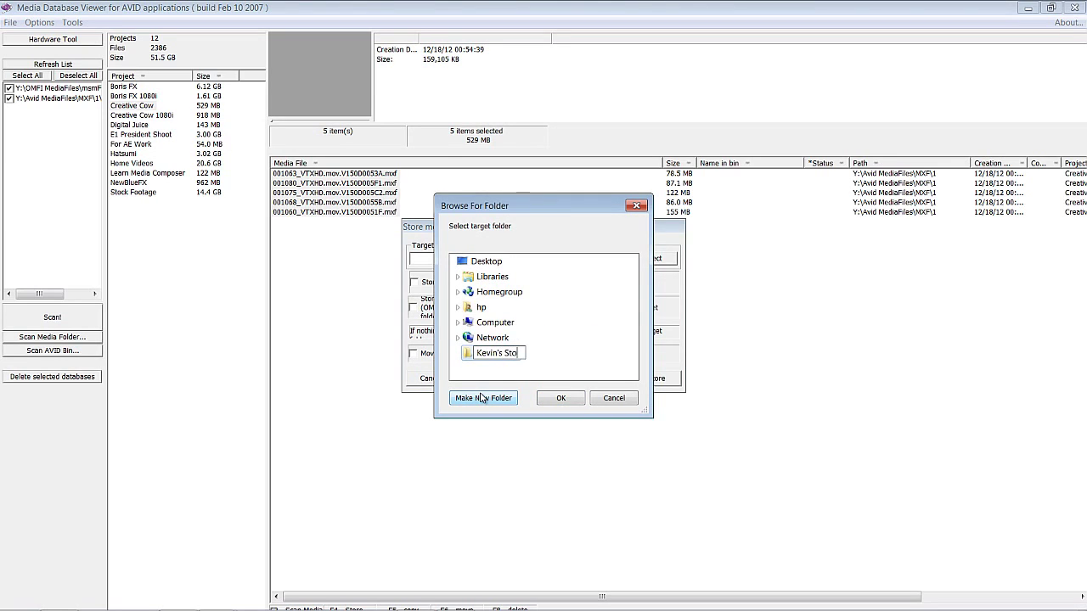
type("ck Footage Project Archi")
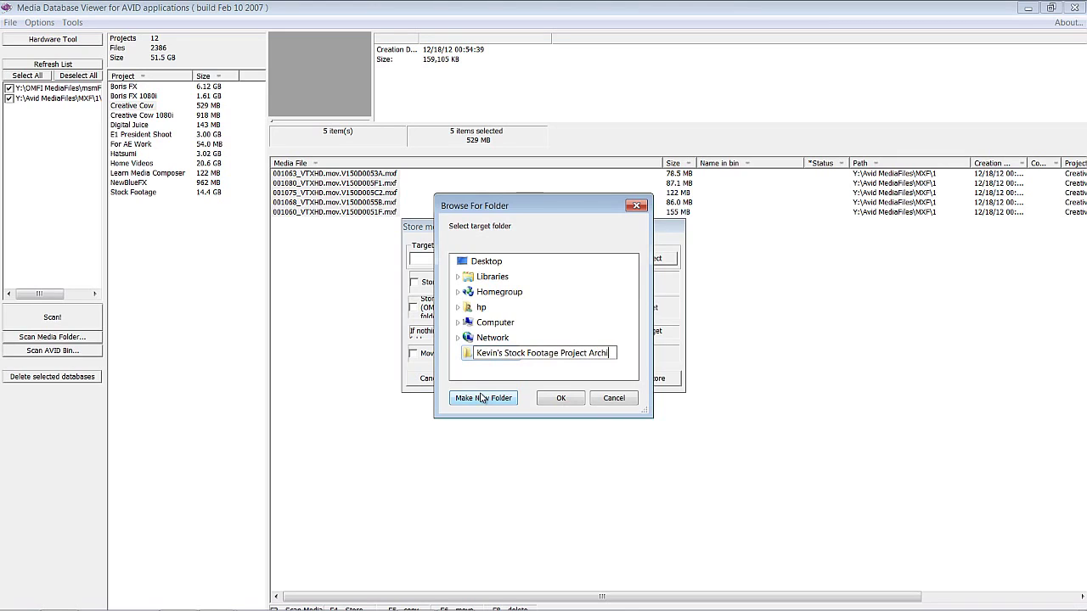
type("ve")
key("Return")
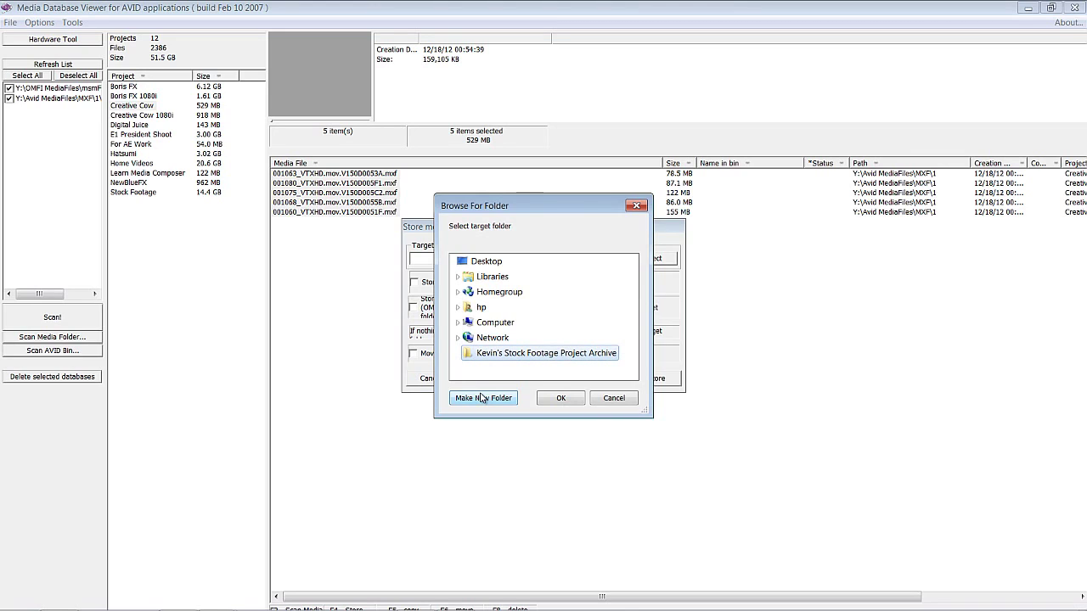
left_click(556, 398)
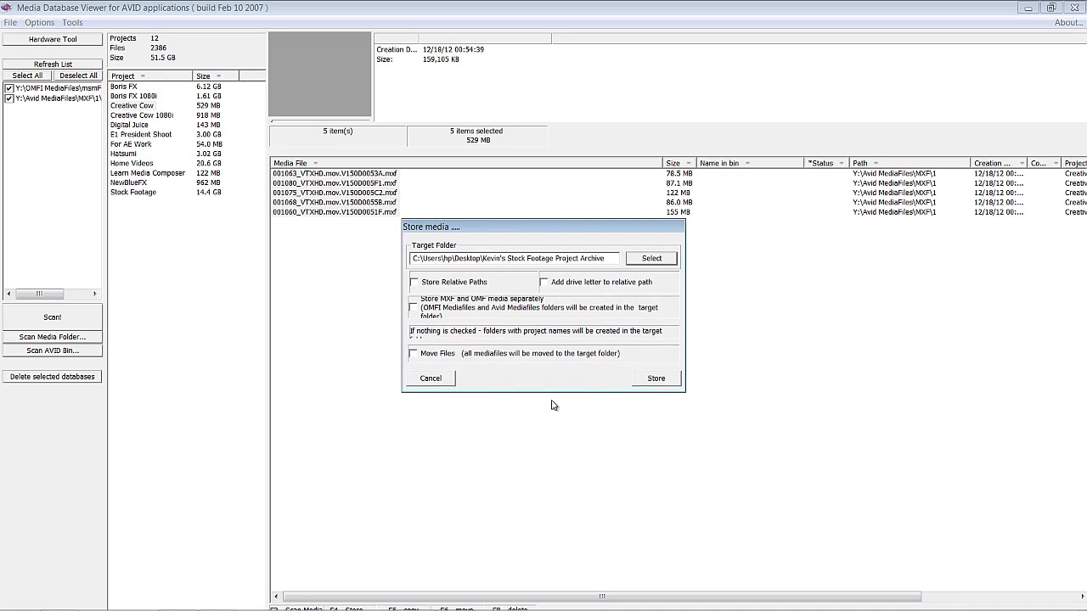
Store the Creative Cow media in the target folder with Move Files enabled, and rescan the databases.
left_click(423, 357)
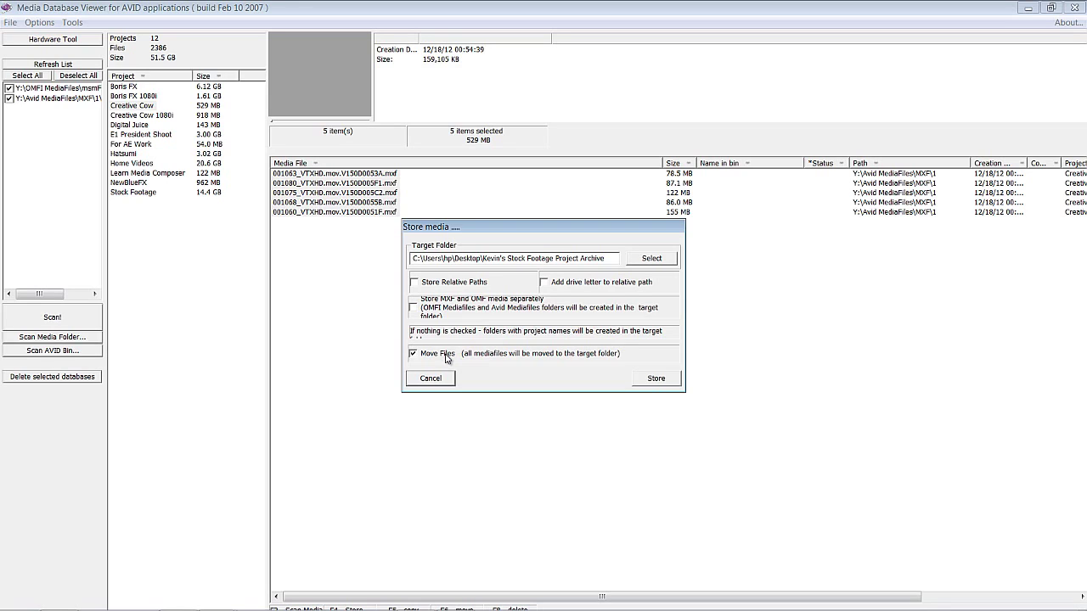
left_click(655, 379)
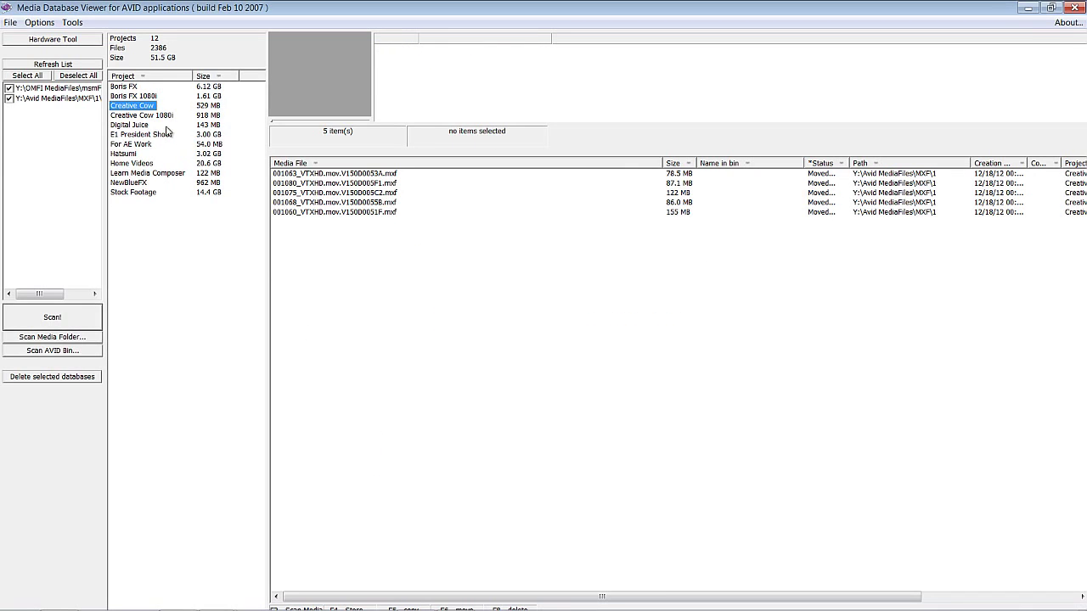
left_click(56, 315)
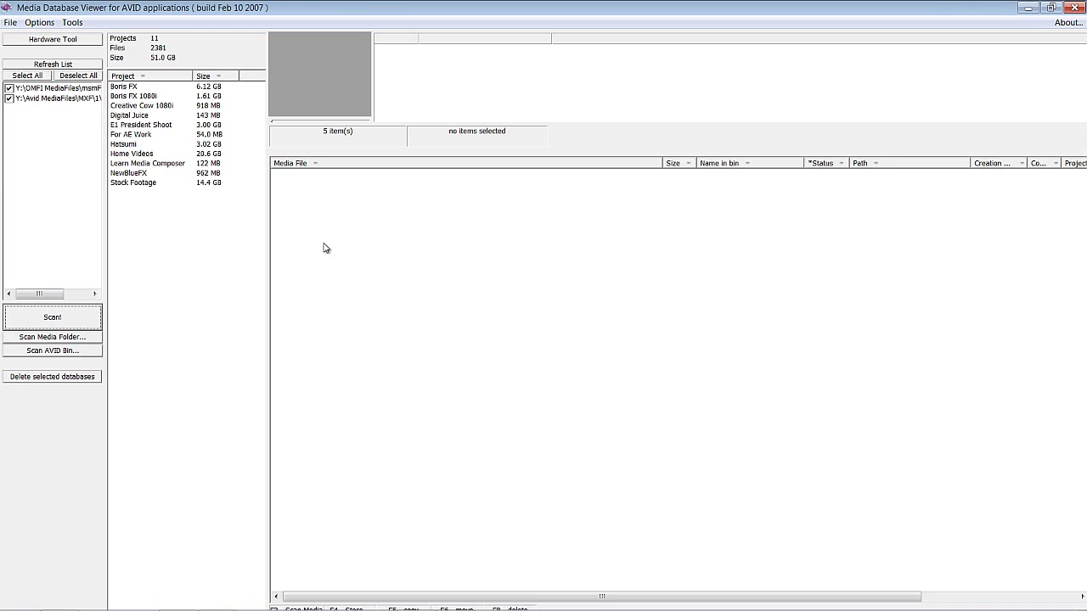
Switch to Windows Explorer and open the Creative Cow folder inside the desktop archive folder to check the moved media files.
left_click(1029, 9)
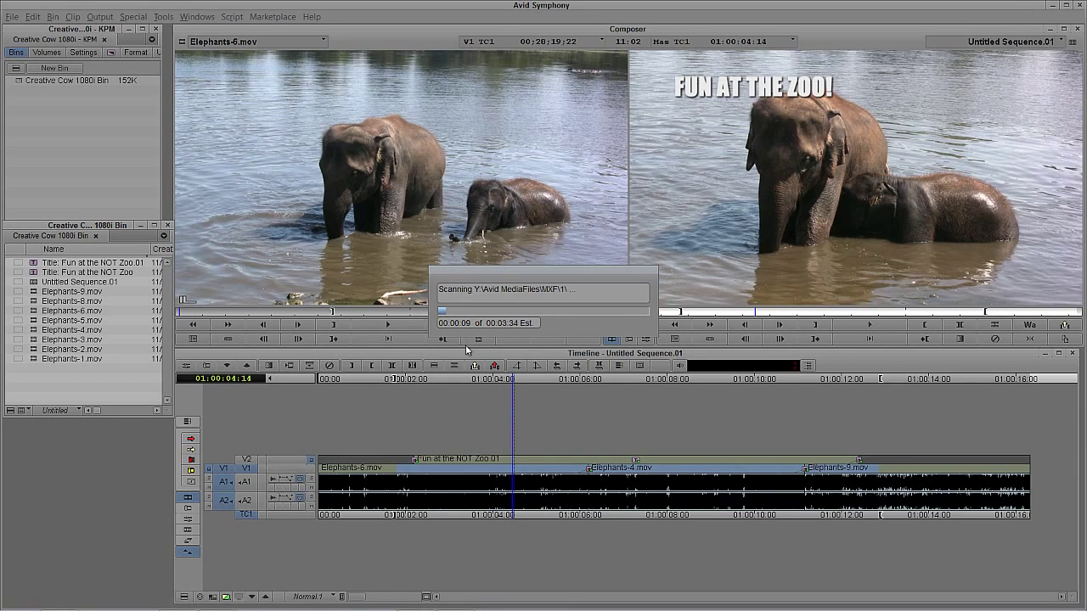
mouse_move(605, 605)
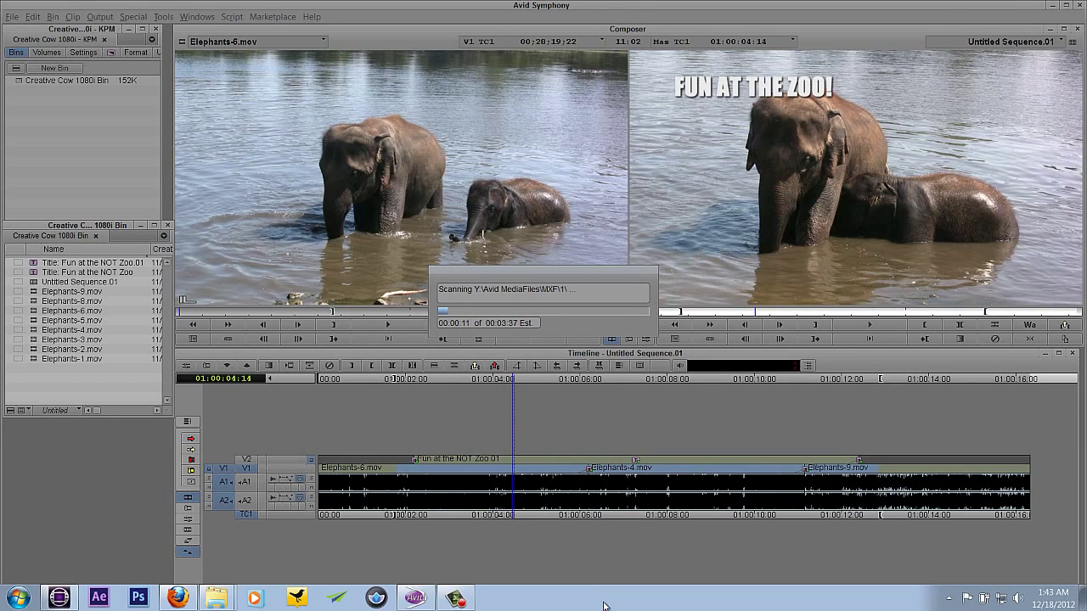
key("super+e")
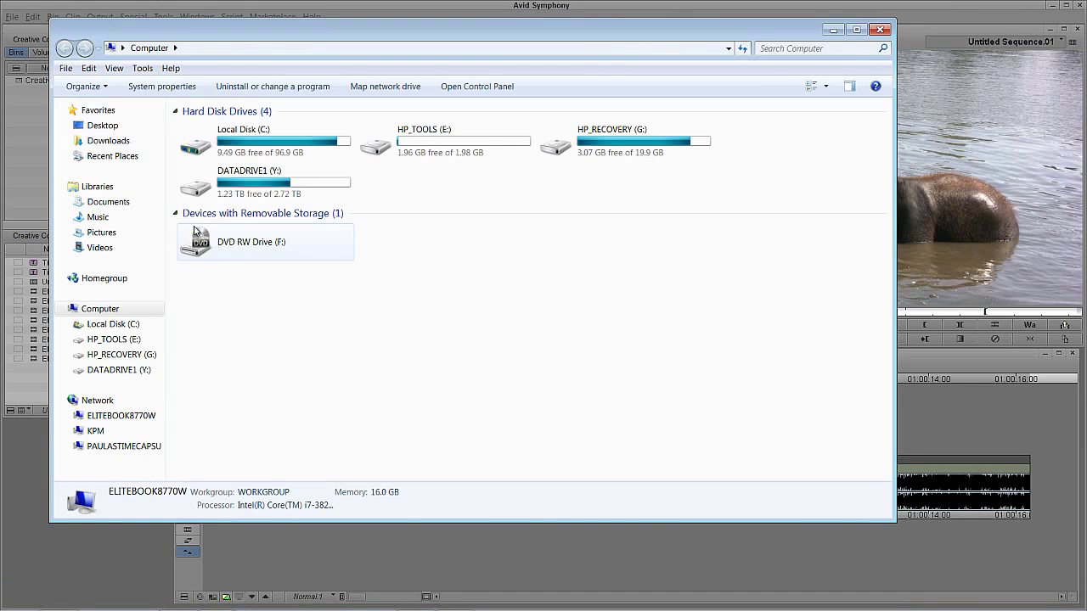
left_click(102, 129)
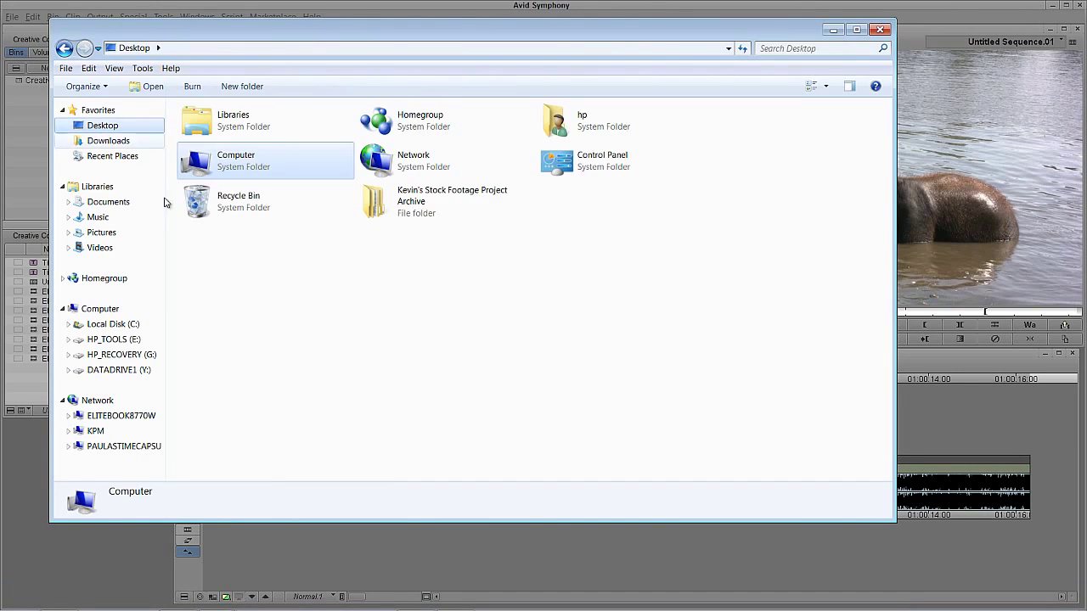
double_click(396, 200)
double_click(202, 132)
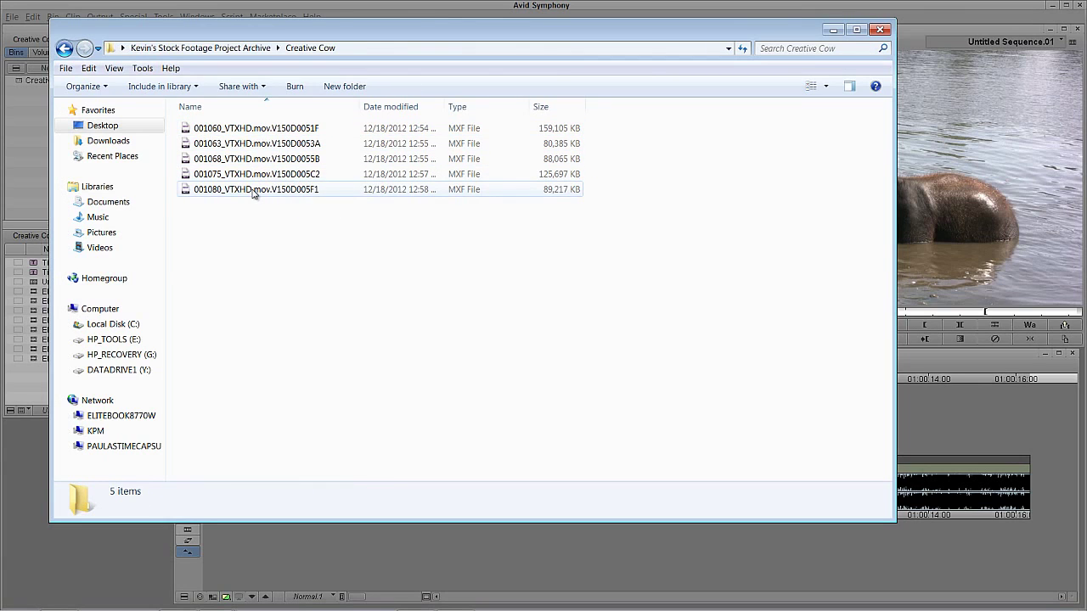
Rename the Creative Cow folder in the desktop archive folder to Media.
left_click(65, 48)
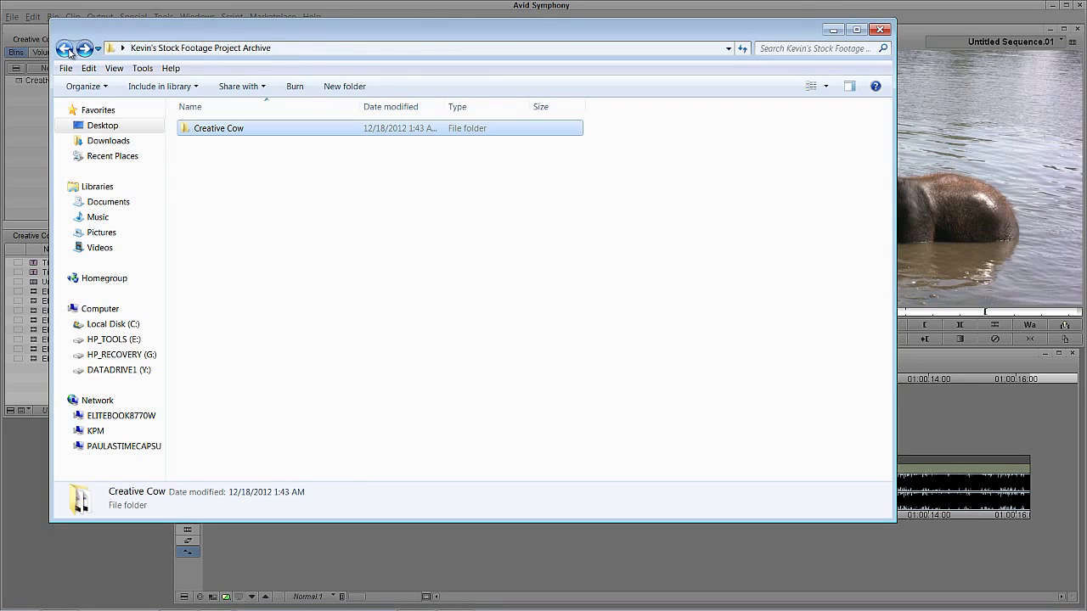
left_click(212, 133)
type("Media")
key("Return")
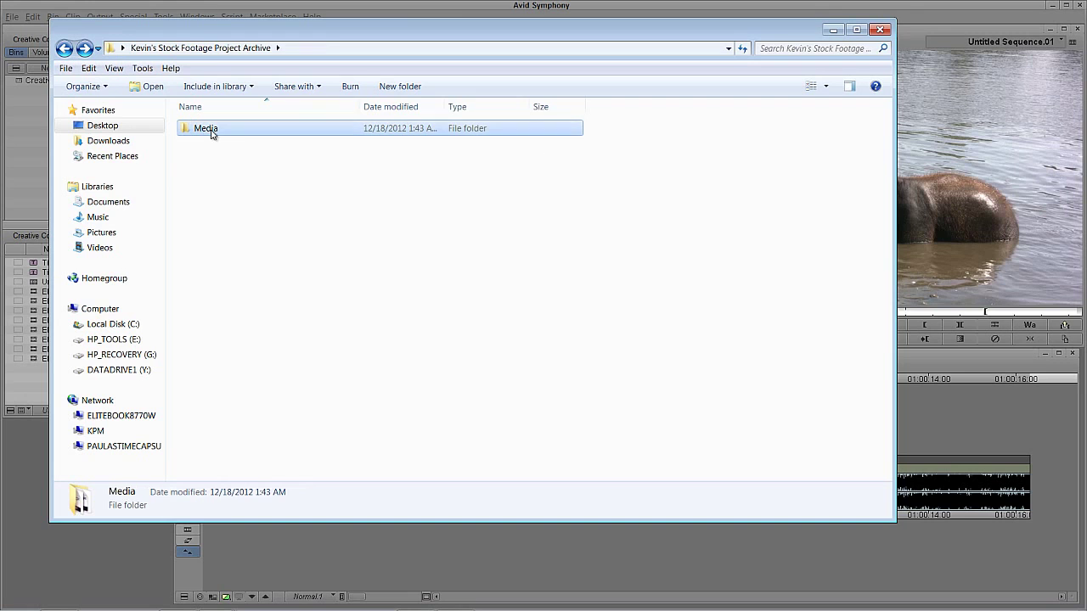
left_click(352, 196)
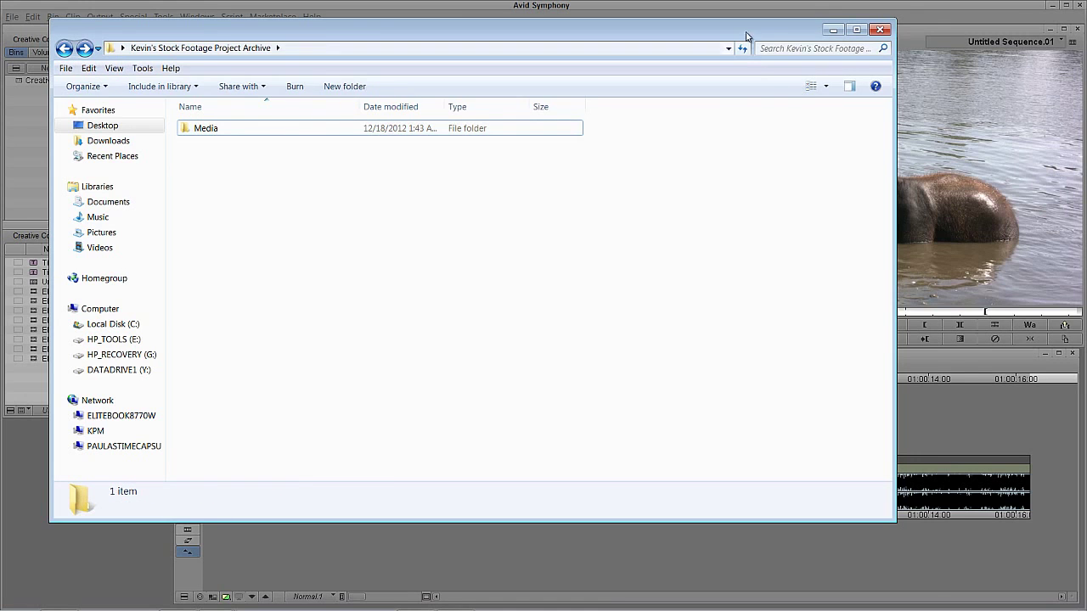
Copy the Creative Cow project folder from Avid Projects on DATADRIVE1 (Y:) into the desktop archive folder.
left_click_drag(747, 37, 741, 93)
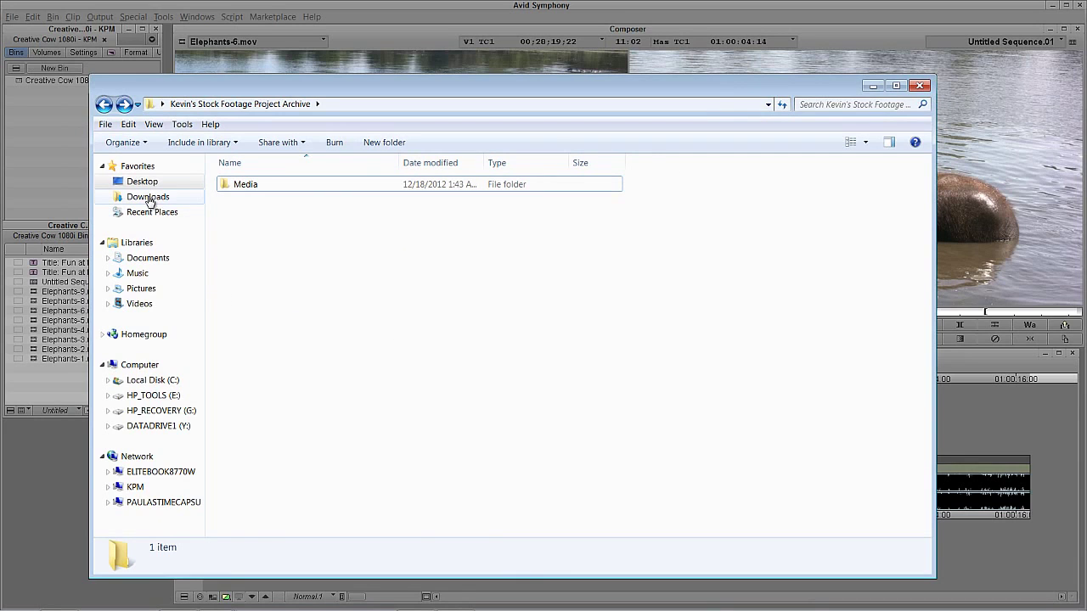
left_click(149, 427)
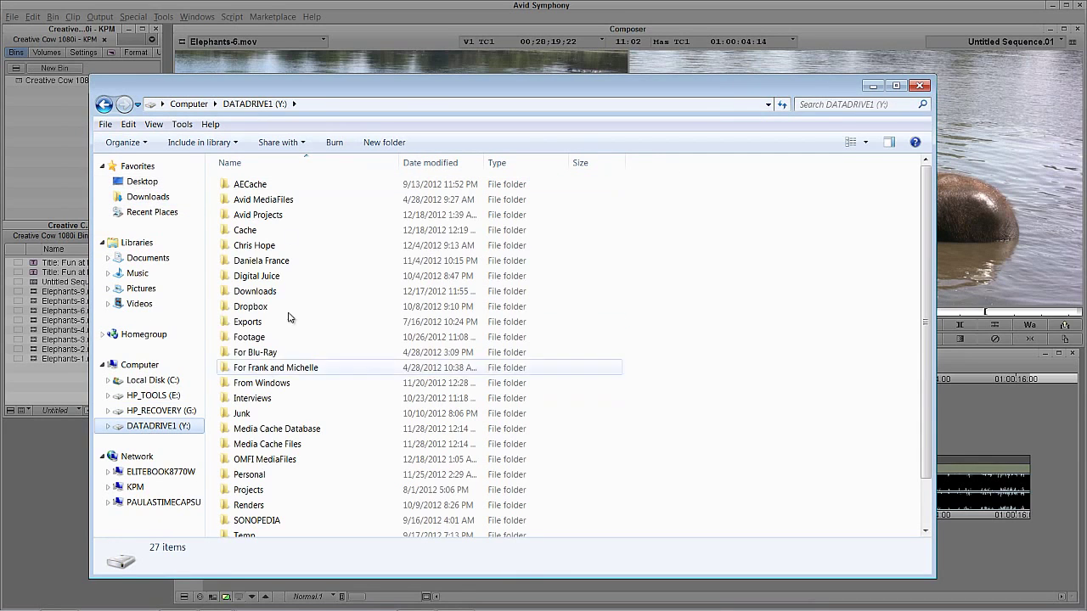
double_click(272, 216)
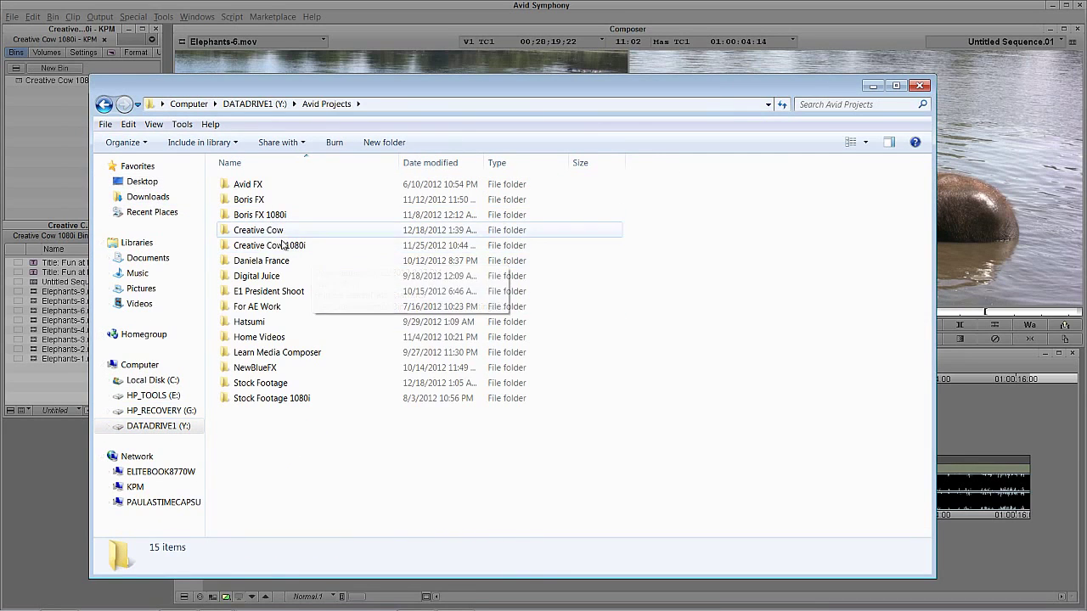
left_click(272, 232)
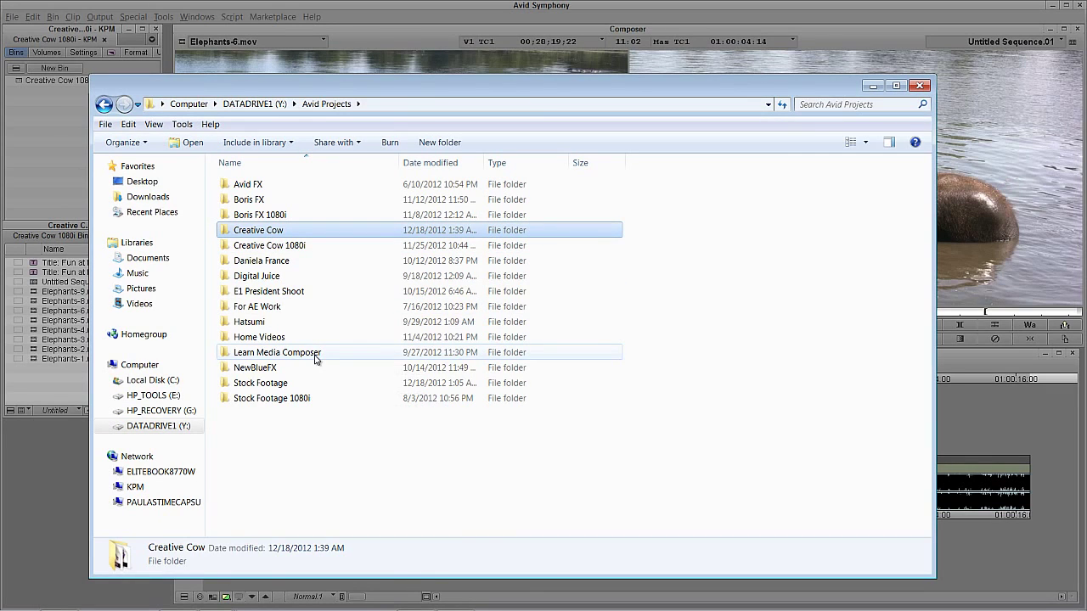
left_click(140, 183)
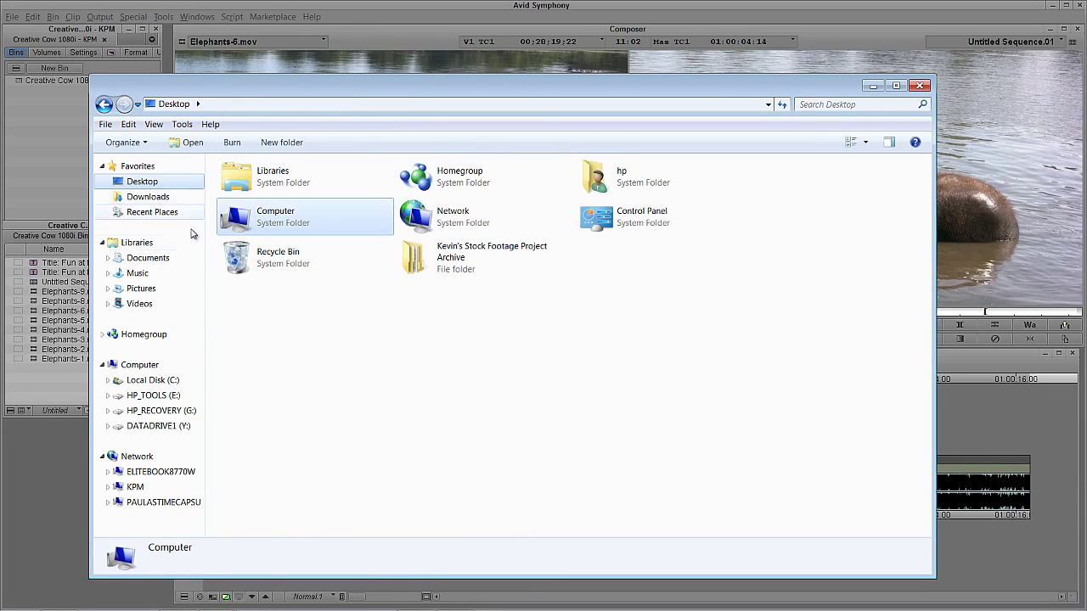
double_click(443, 268)
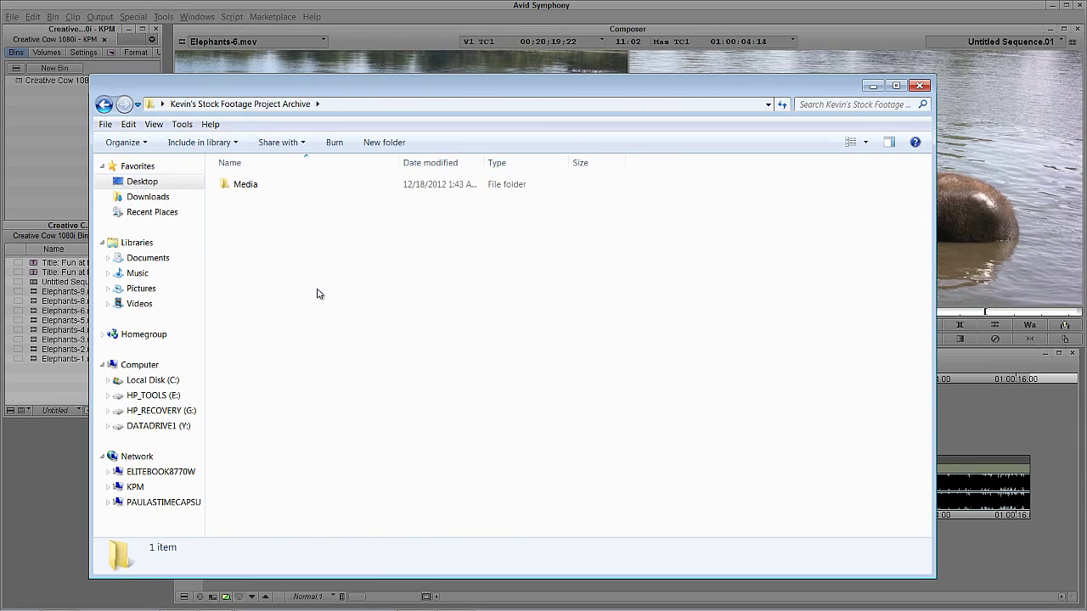
key("ctrl+v")
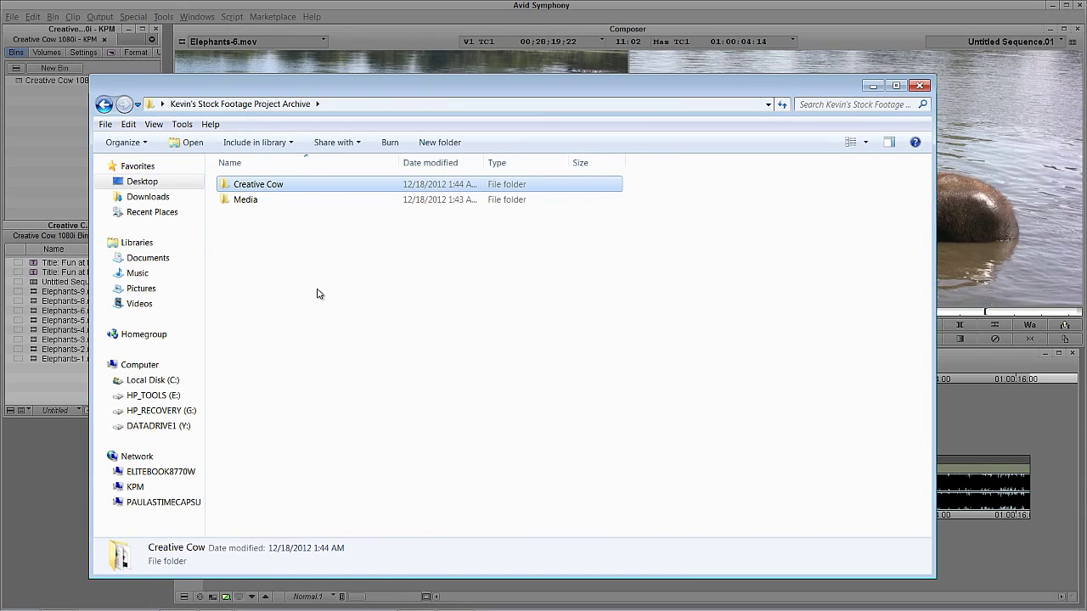
Open the copied Creative Cow folder and examine its project files, including the Clips and Sequences bins.
double_click(247, 185)
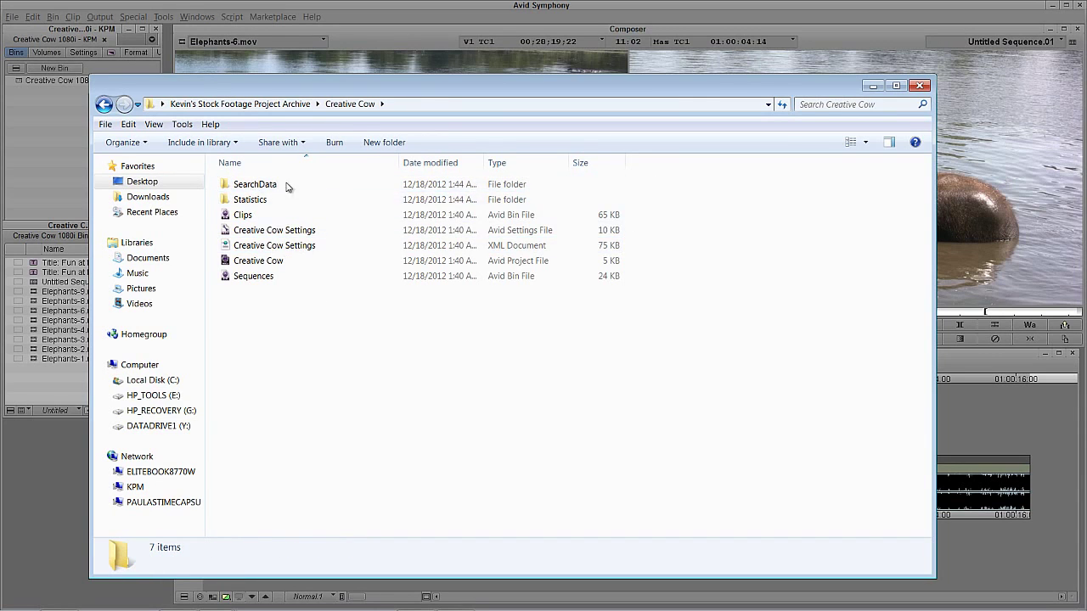
left_click(247, 217)
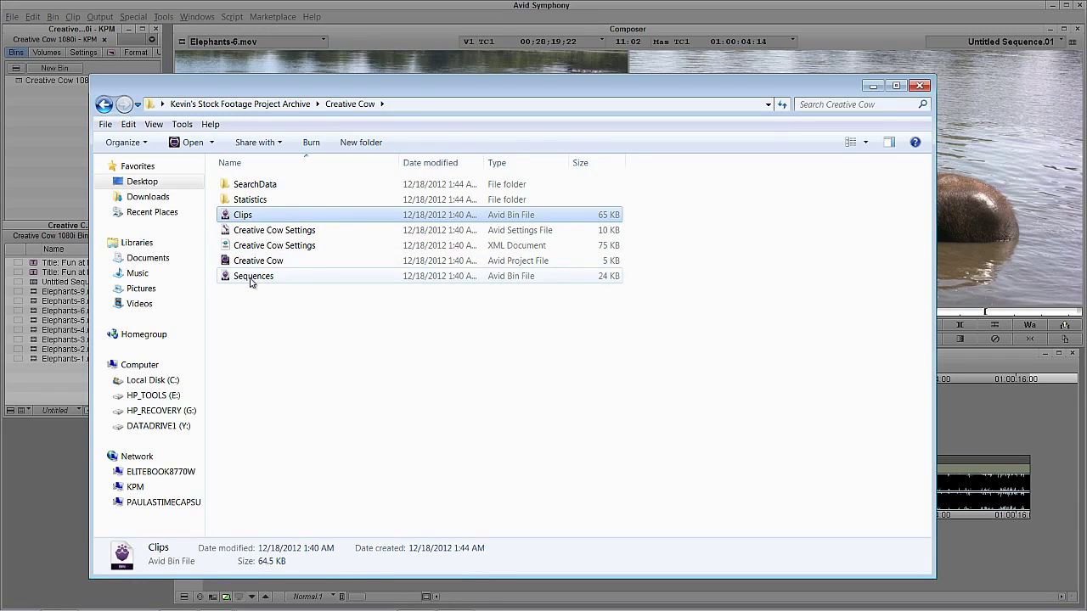
left_click(251, 281)
left_click(248, 217)
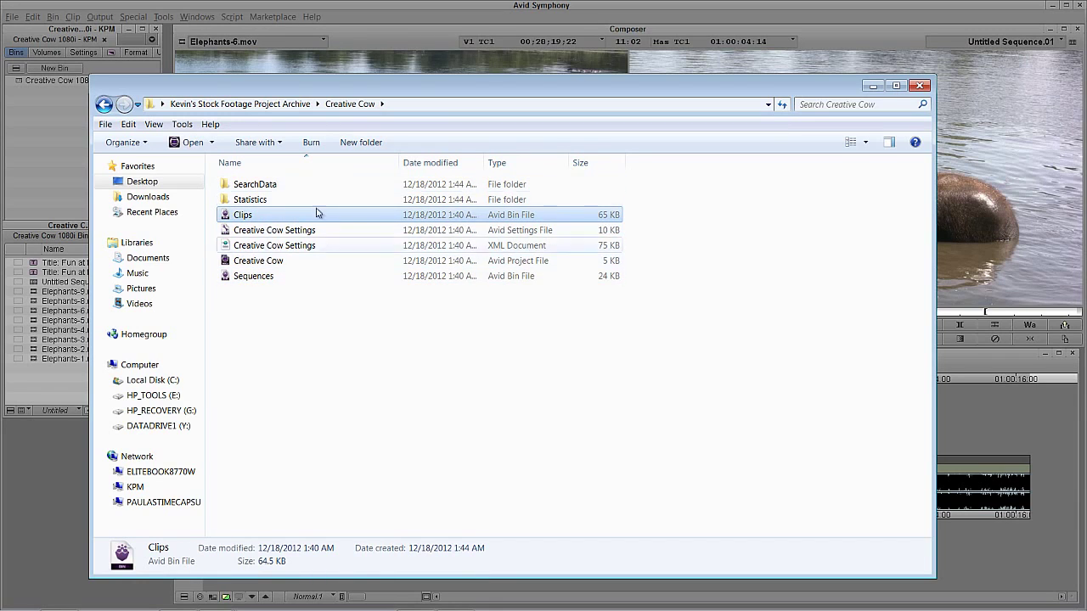
Open the Media folder in the desktop archive folder to check its MXF files, and minimise the Explorer window.
left_click(103, 104)
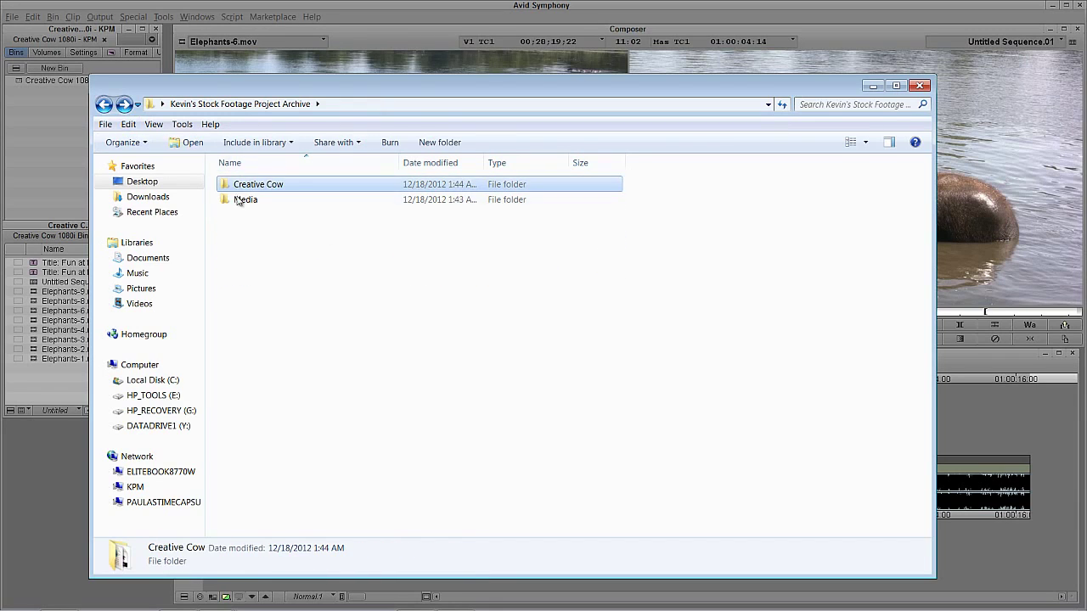
double_click(239, 200)
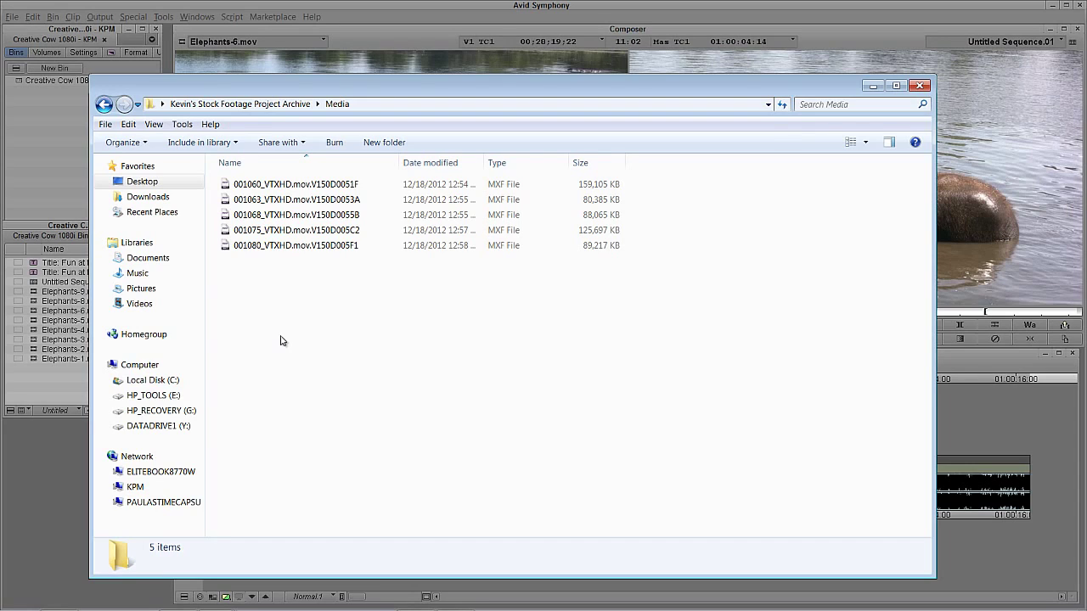
left_click(873, 86)
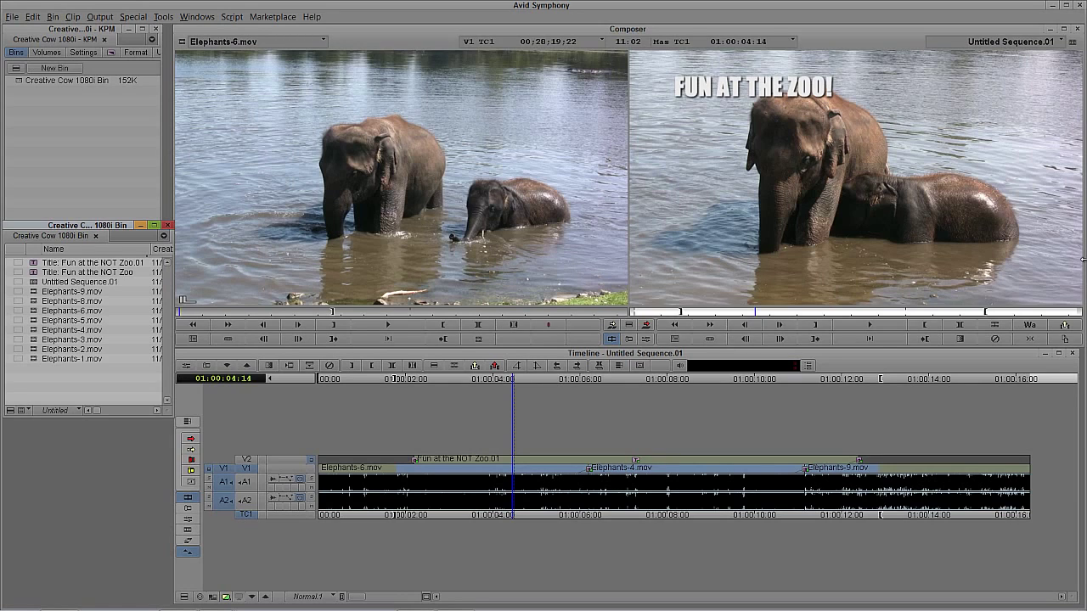
Switch Avid Symphony to the Creative Cow project and load the For Archive sequence from the Sequences bin.
left_click(74, 34)
left_click(156, 30)
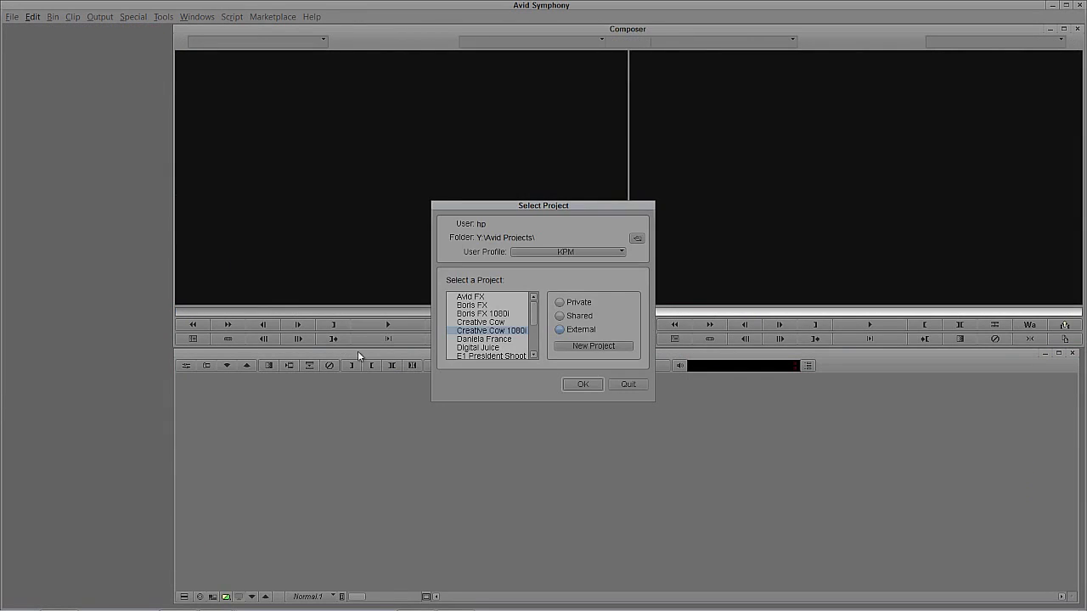
left_click(481, 323)
left_click(575, 384)
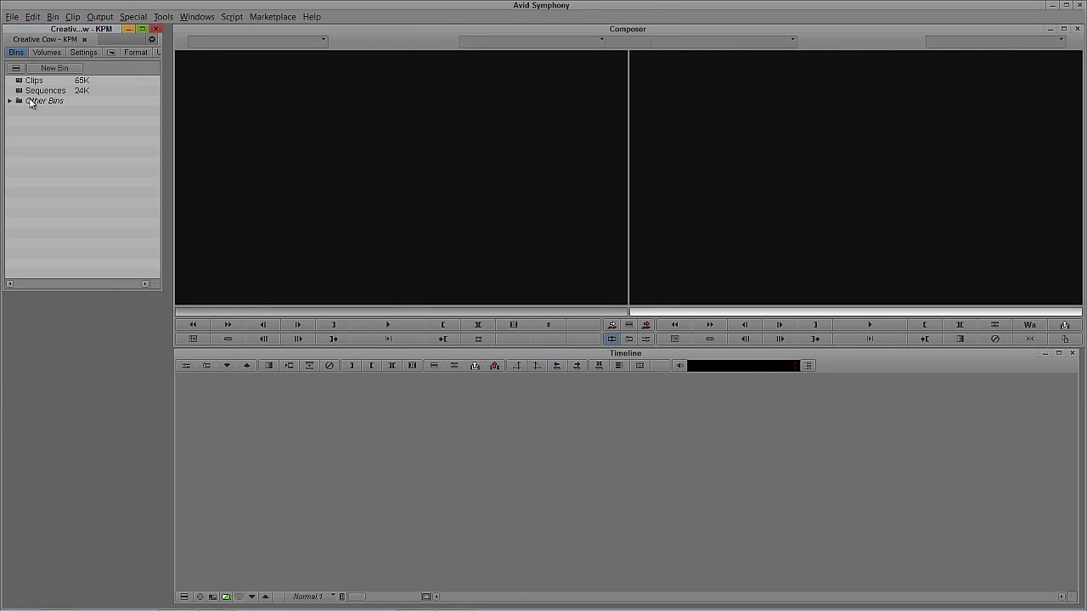
left_click(18, 92)
double_click(18, 91)
double_click(30, 185)
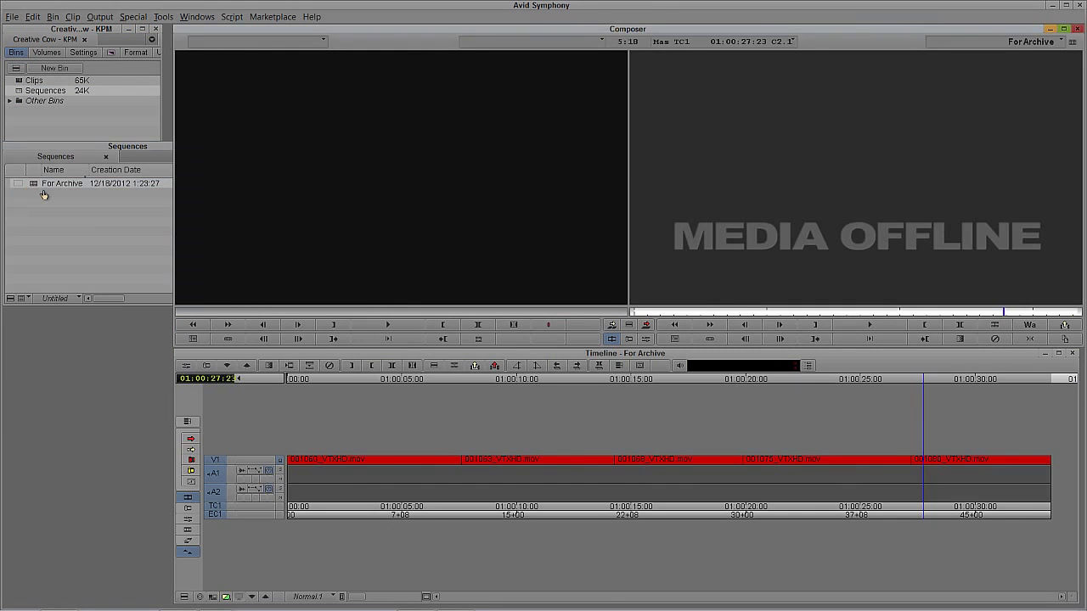
Check several points along the For Archive timeline to see whether its clips' media is available.
left_click(413, 460)
left_click(695, 460)
left_click(977, 467)
left_click(849, 471)
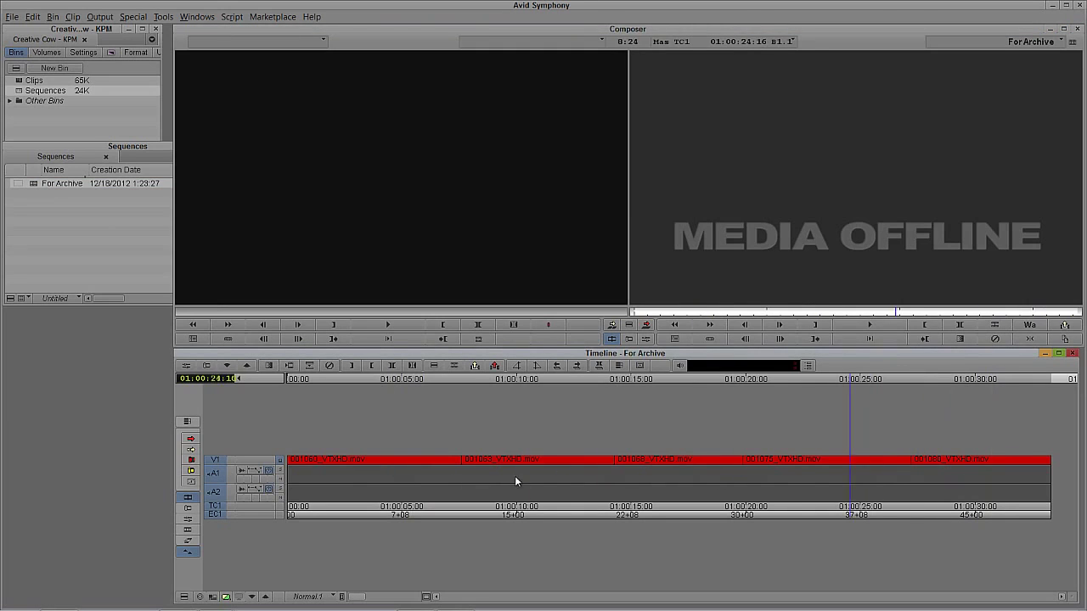
left_click(301, 475)
left_click(434, 480)
left_click(1038, 488)
left_click(731, 492)
left_click(436, 497)
Close the Sequences bin and the Creative Cow project, and reopen the Creative Cow 1080i project.
left_click_drag(124, 148, 175, 148)
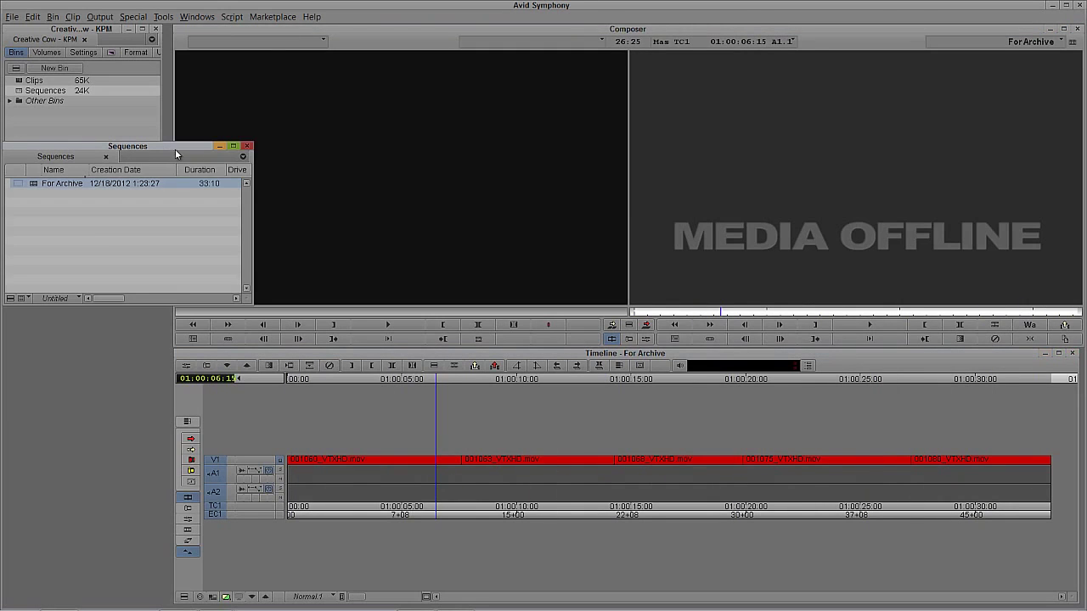
left_click(246, 154)
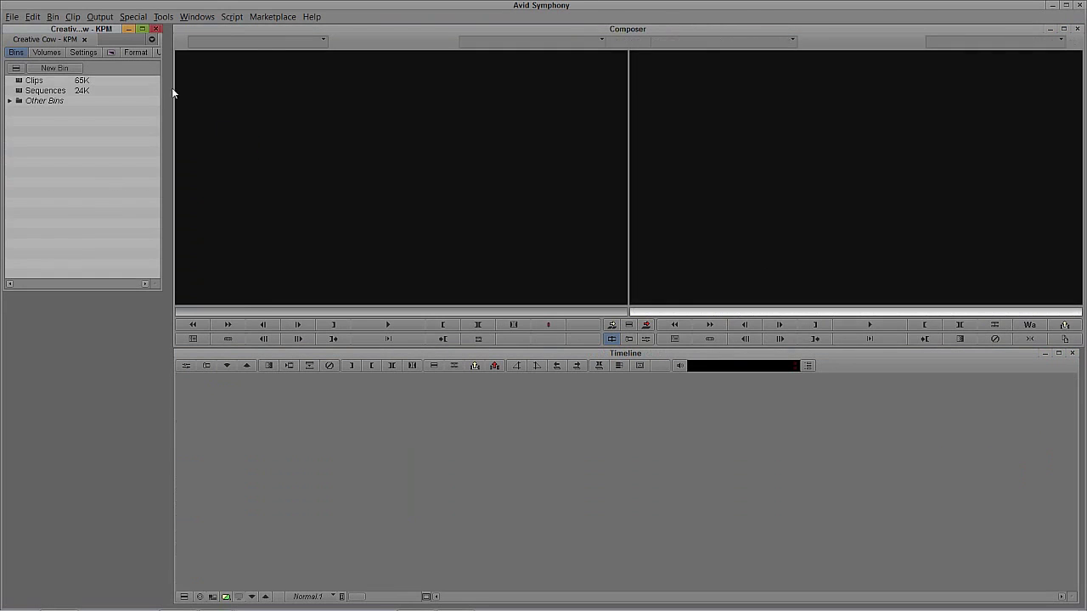
left_click(156, 29)
left_click(582, 384)
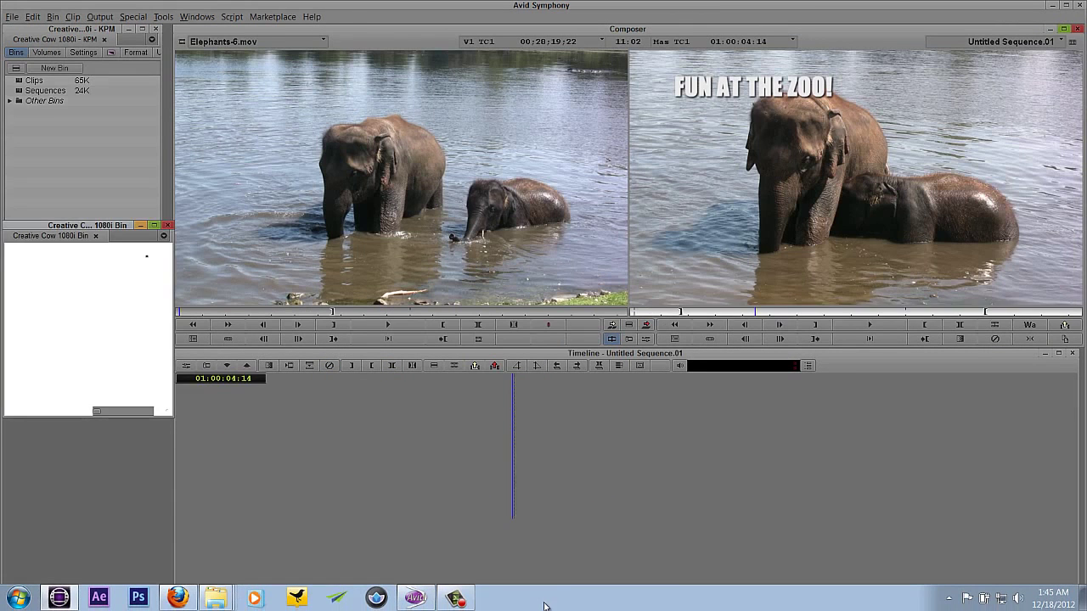
Delete the Creative Cow project folder from Avid Projects on DATADRIVE1 (Y:) by moving it to the Recycle Bin.
key("super+e")
double_click(320, 255)
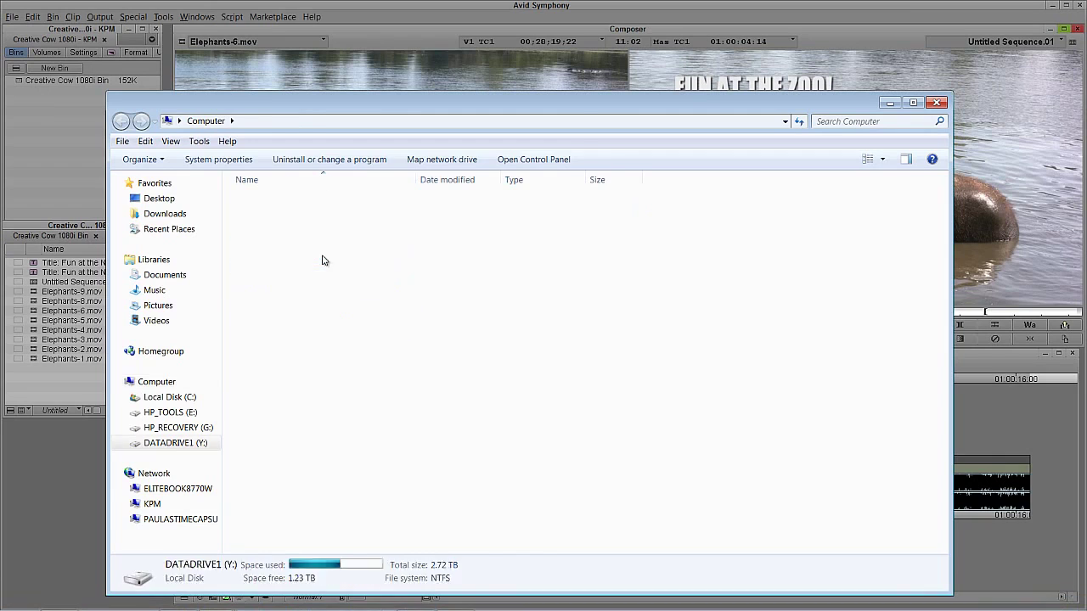
double_click(304, 218)
left_click(124, 122)
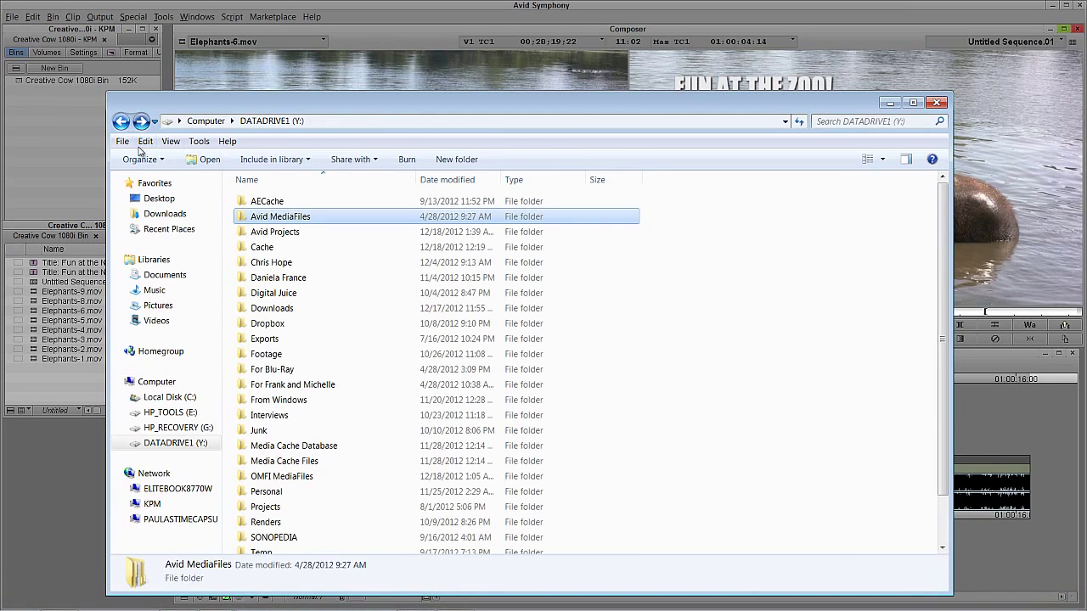
double_click(275, 225)
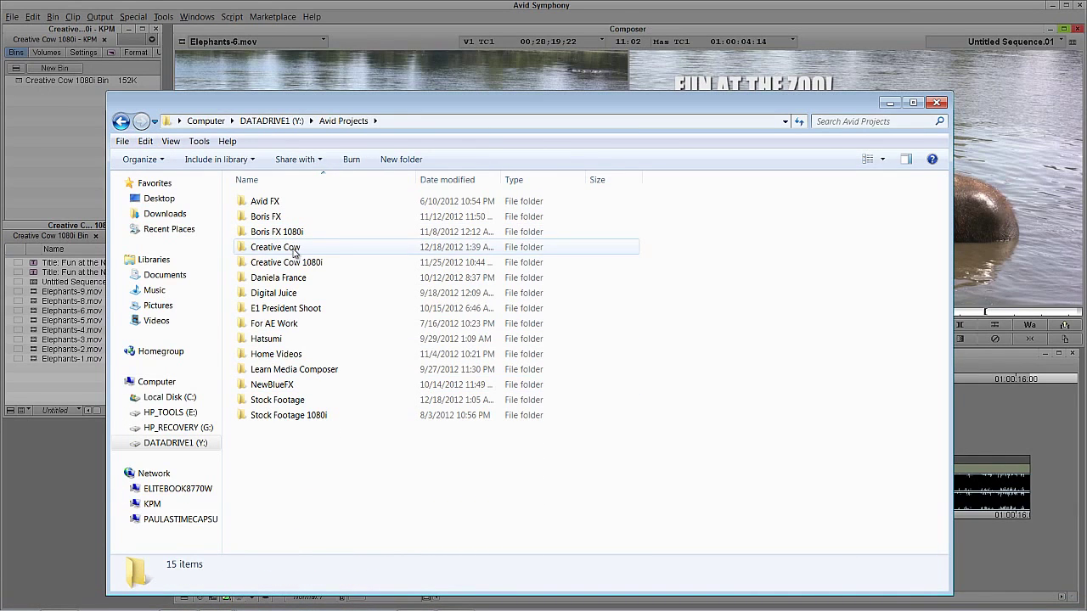
left_click(294, 248)
key("Delete")
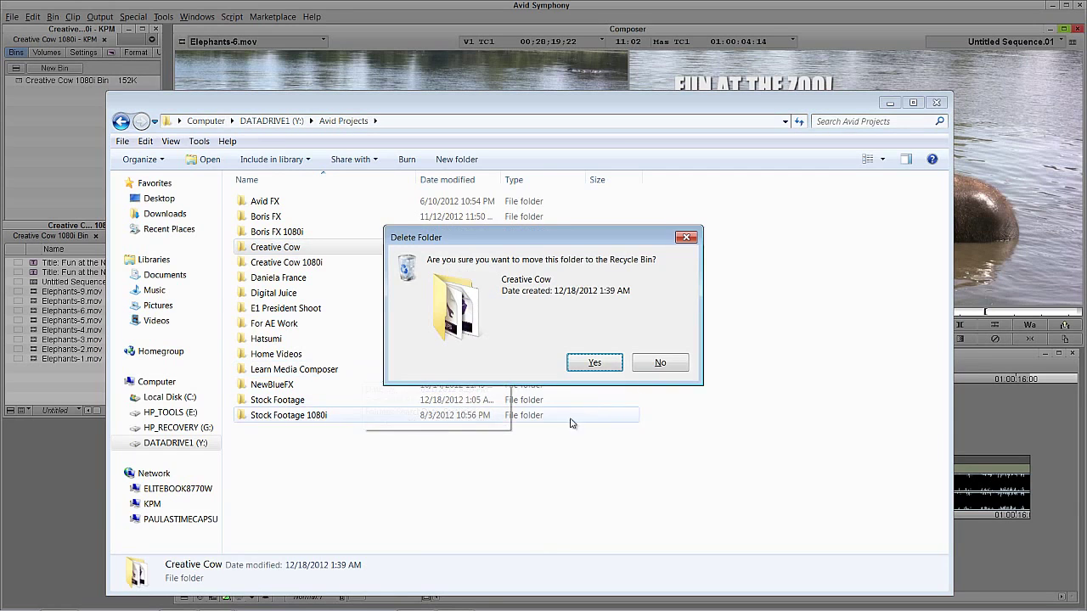
left_click(592, 363)
left_click(16, 132)
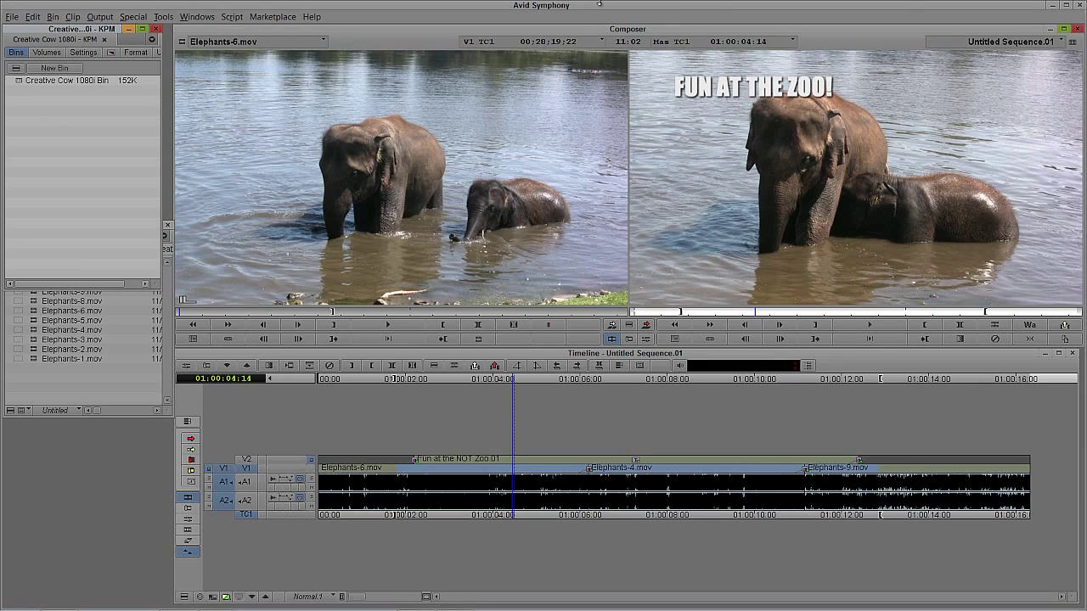
Minimise Avid Symphony and close the surplus Explorer windows, keeping one Avid Projects window open clear of the desktop archive folder.
left_click(1053, 7)
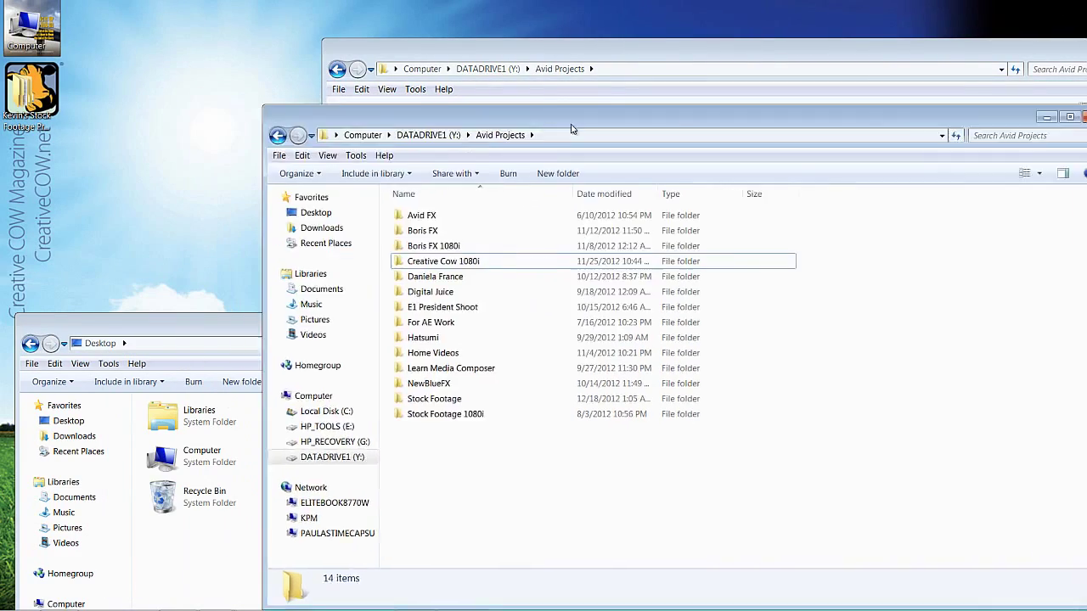
left_click_drag(571, 129, 709, 260)
left_click(282, 324)
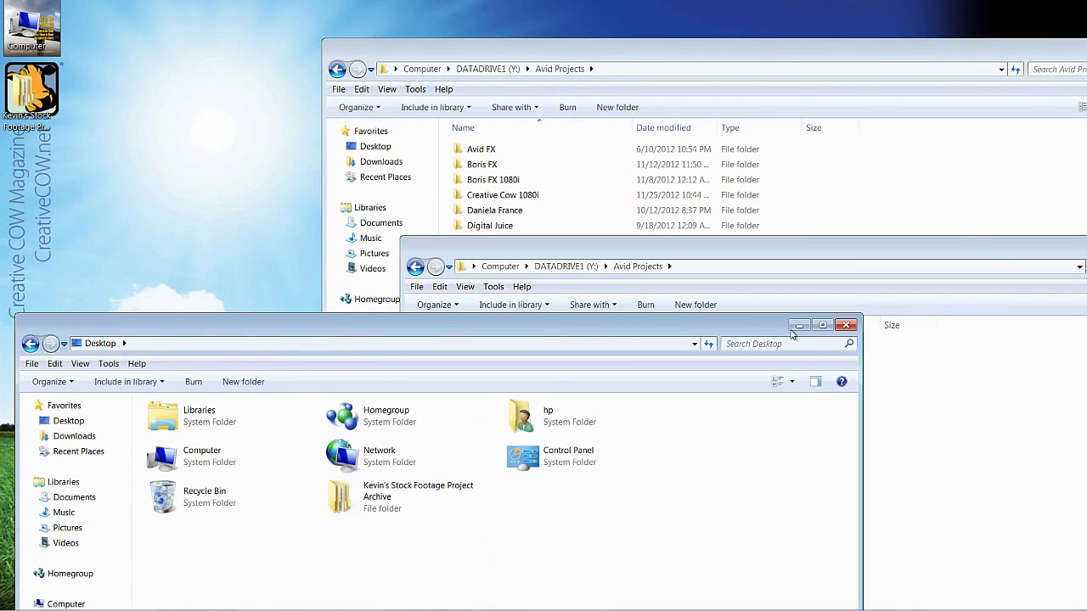
left_click(848, 325)
left_click_drag(645, 49, 374, 25)
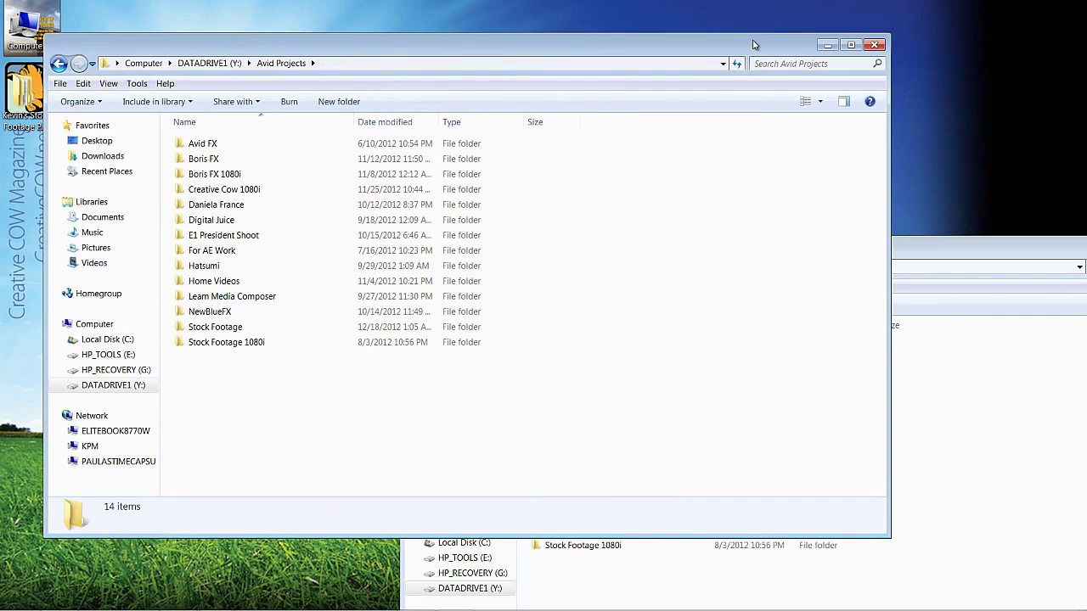
left_click(880, 46)
left_click_drag(671, 244, 570, 59)
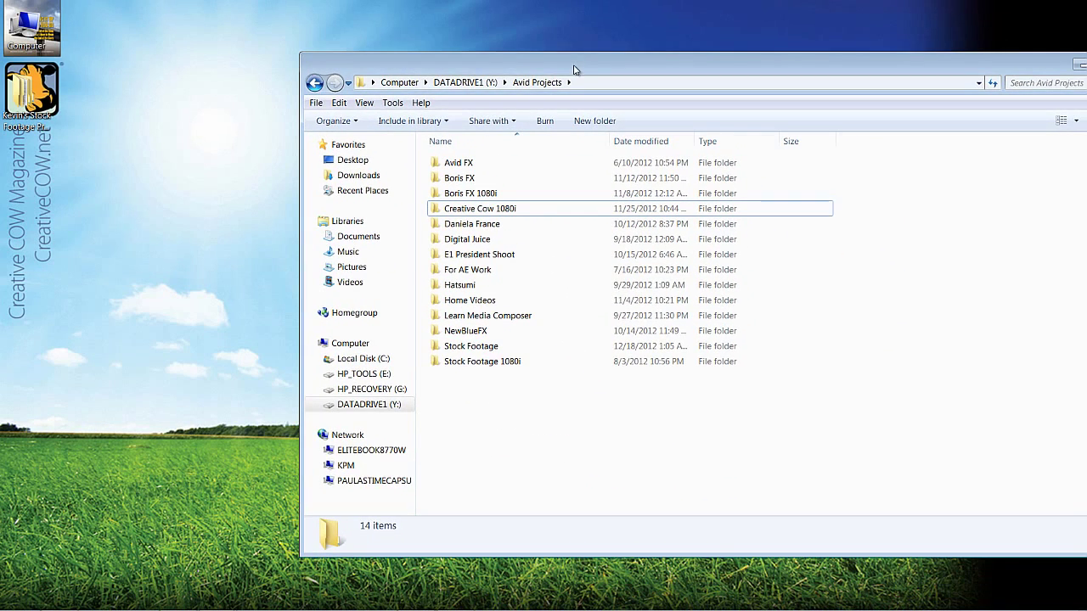
Copy the Creative Cow project folder from the desktop archive folder back into Avid Projects on DATADRIVE1 (Y:).
double_click(31, 89)
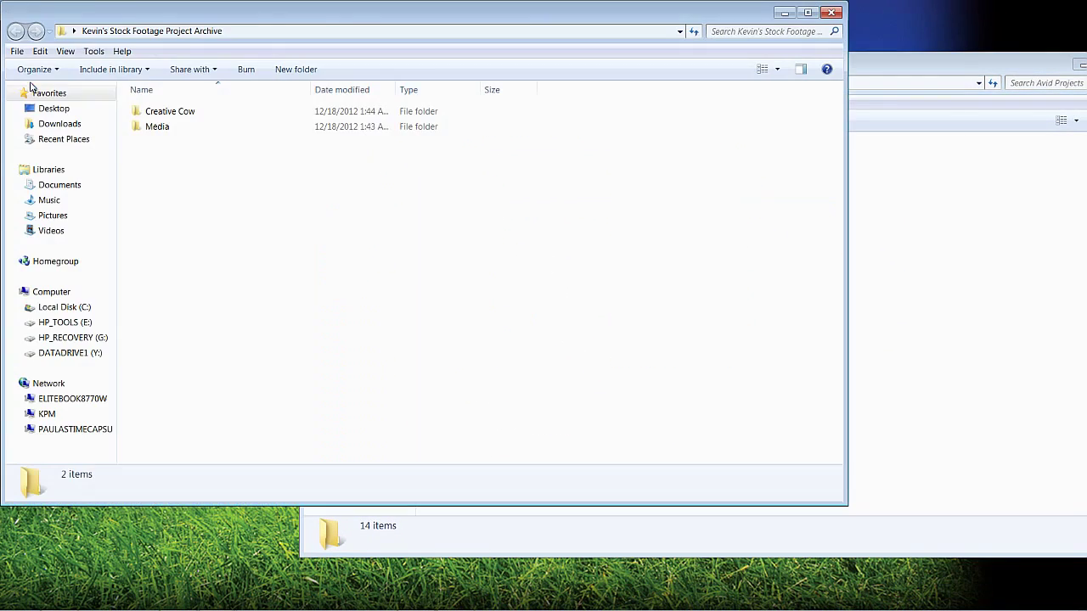
left_click_drag(424, 11, 345, 215)
left_click(61, 315)
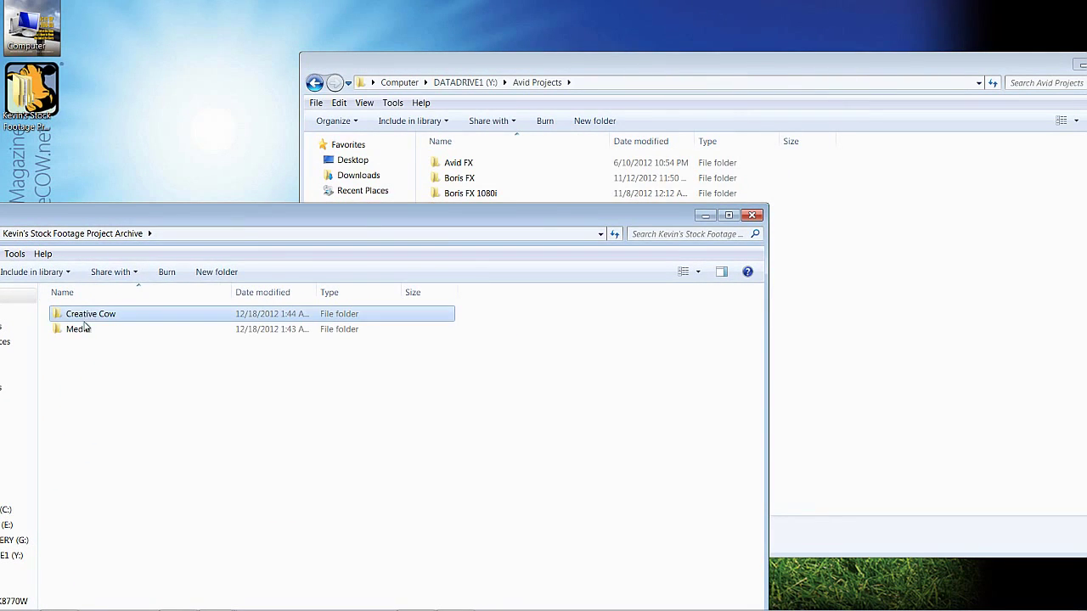
left_click_drag(61, 315, 955, 332)
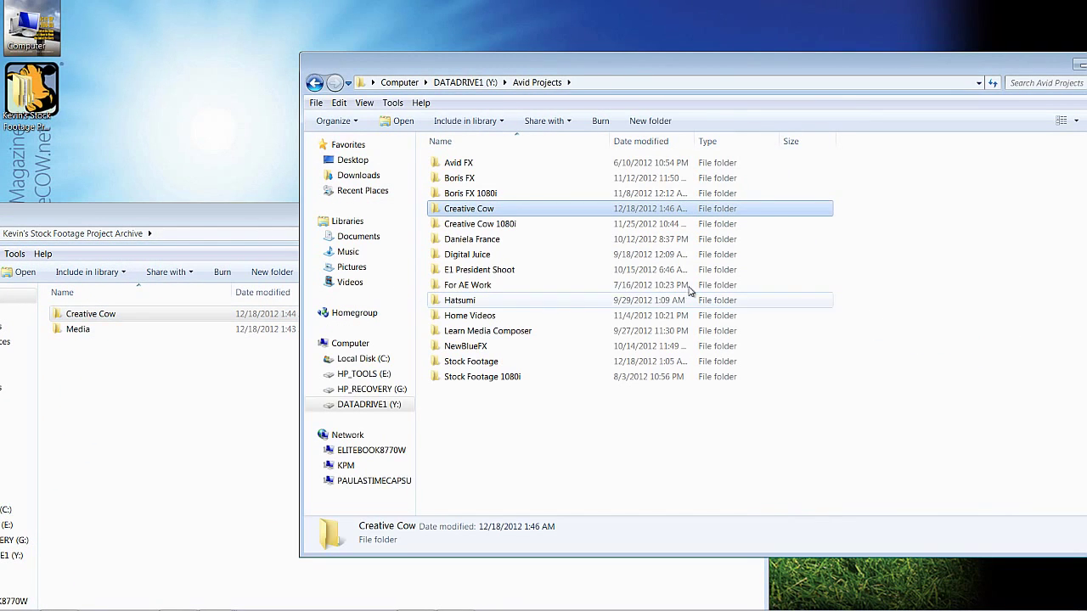
left_click(228, 142)
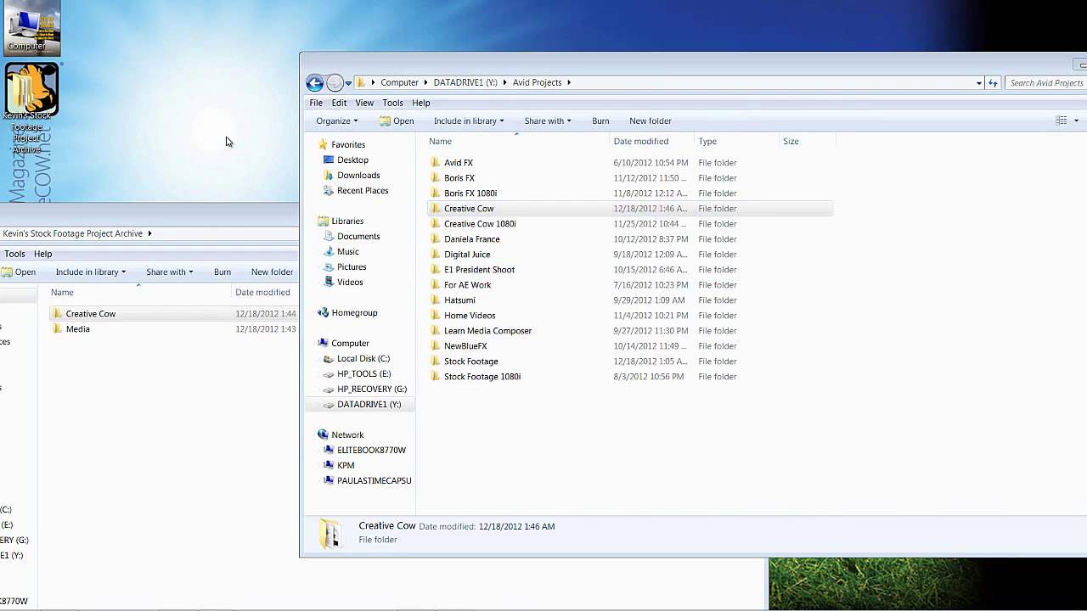
Open the Avid MediaFiles\MXF\1 folder on DATADRIVE1 (Y:) in a new Explorer window placed beside the archive window.
key("super+e")
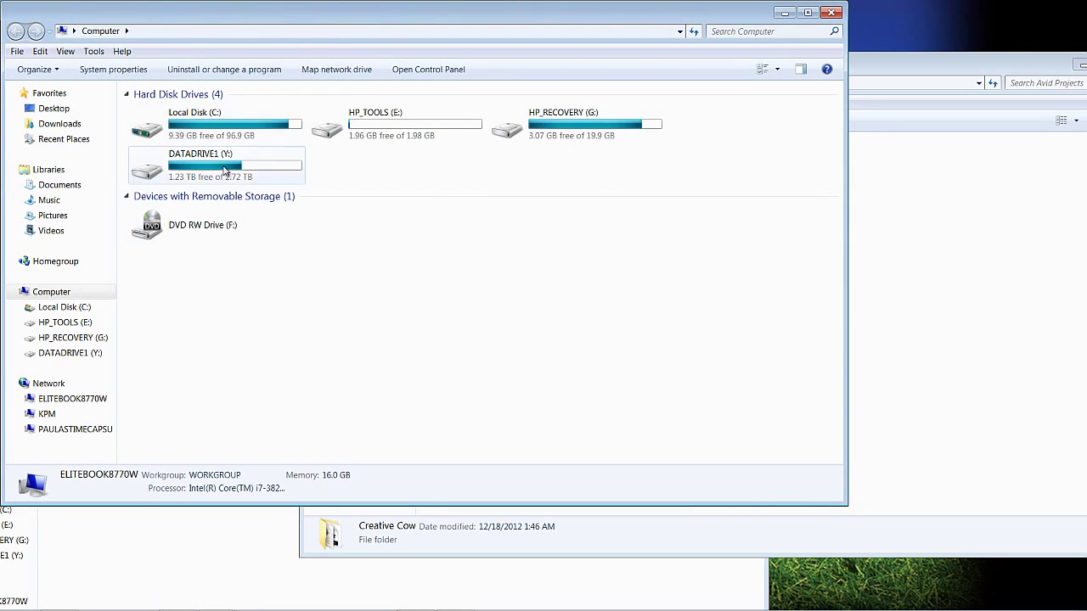
double_click(224, 172)
double_click(191, 127)
double_click(168, 112)
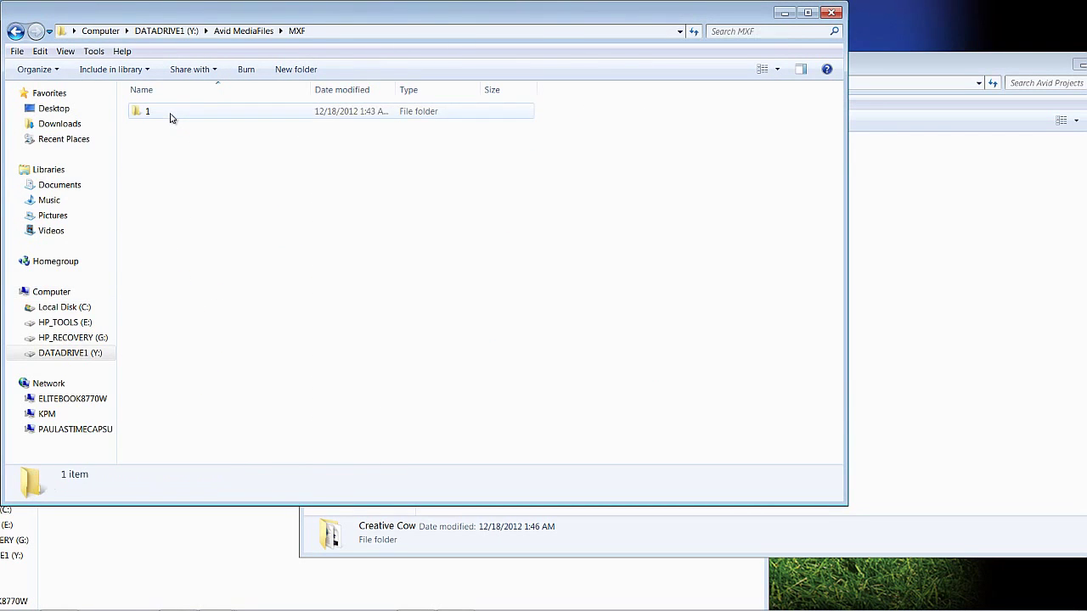
left_click(168, 117)
double_click(167, 111)
left_click_drag(213, 10, 603, 10)
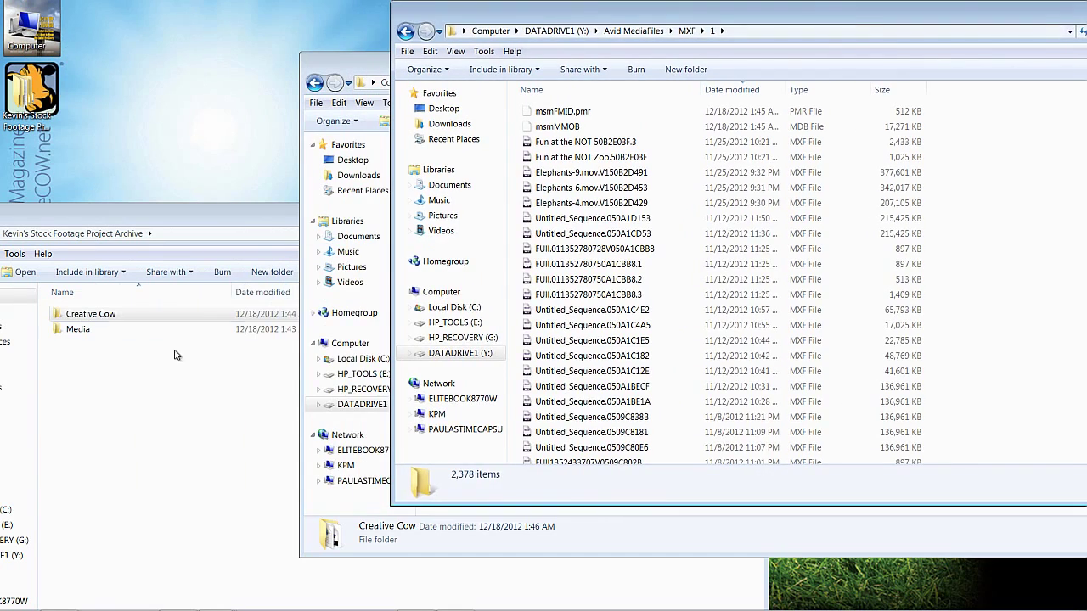
Copy all media files from the archive's Media folder into the Avid MediaFiles\MXF\1 folder.
double_click(110, 336)
key("ctrl+a")
left_click_drag(111, 335, 647, 172)
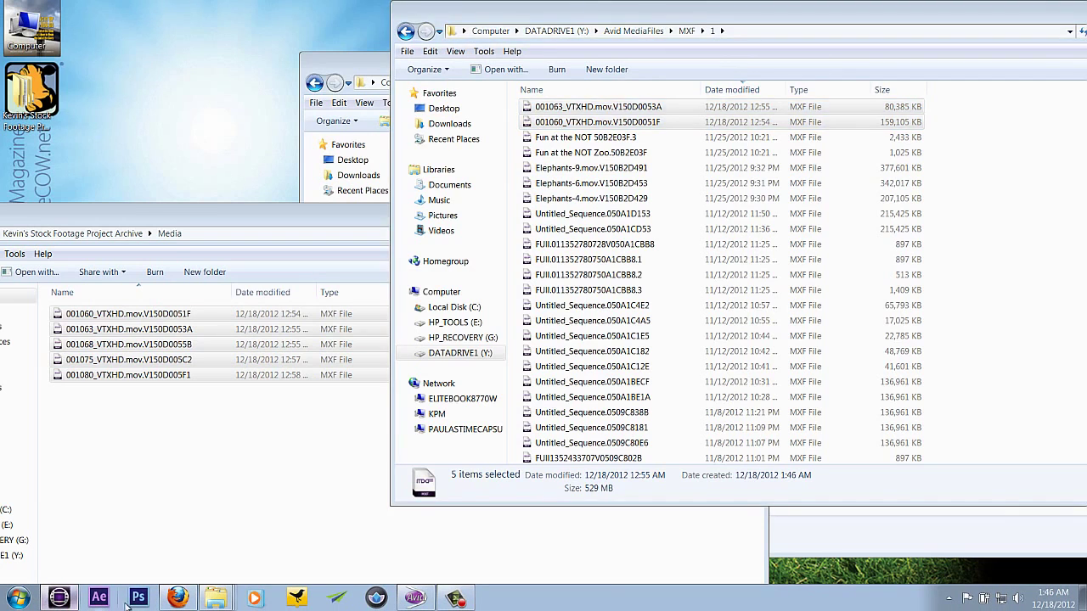
Return to Avid Symphony, close the Creative Cow 1080i project and open the restored Creative Cow project.
left_click(58, 598)
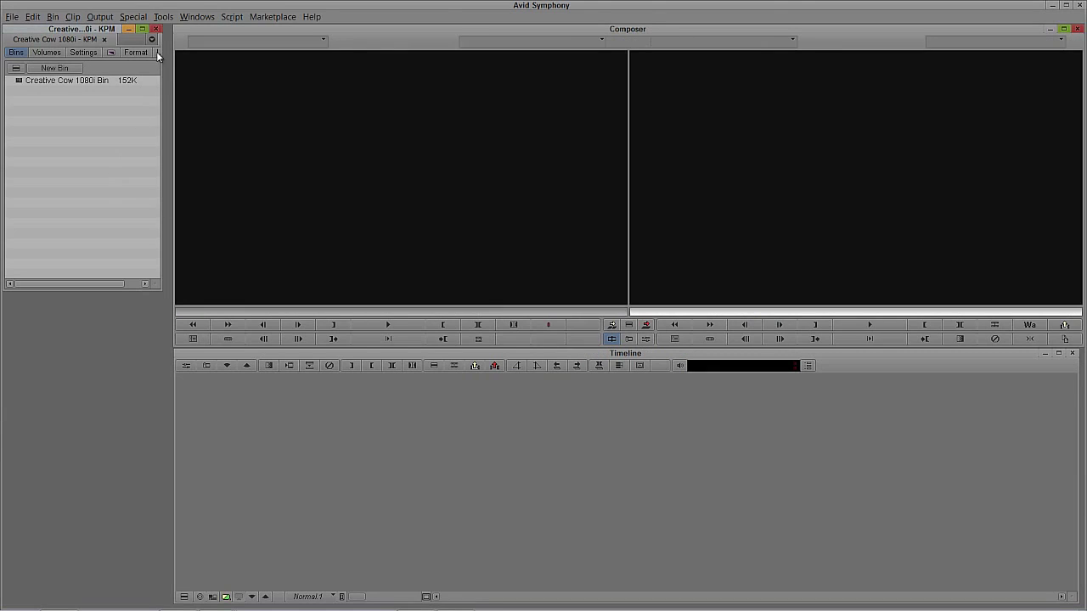
left_click(156, 28)
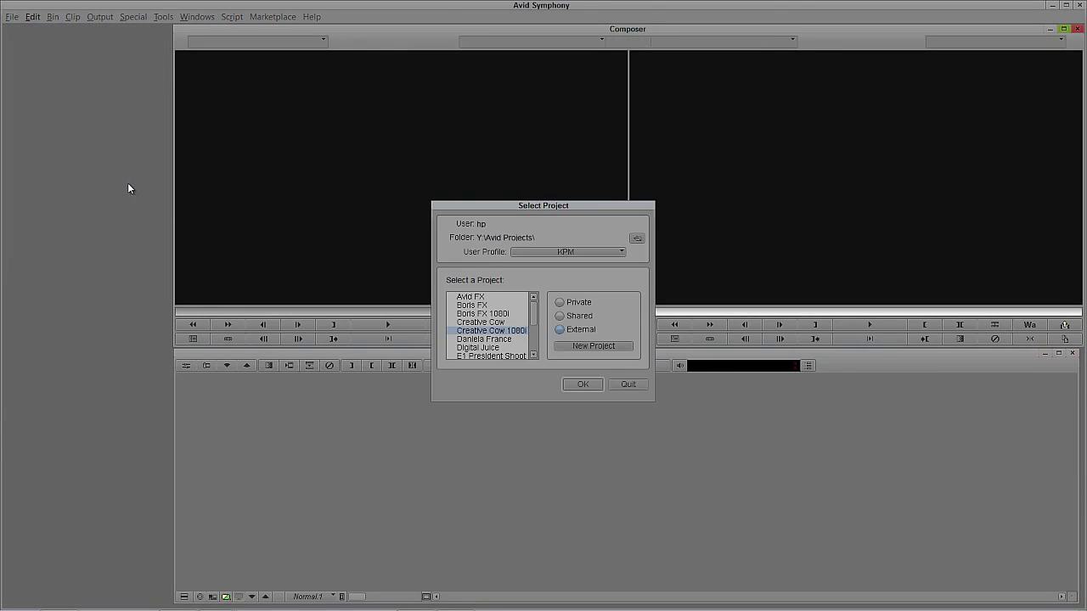
left_click(481, 322)
left_click(582, 384)
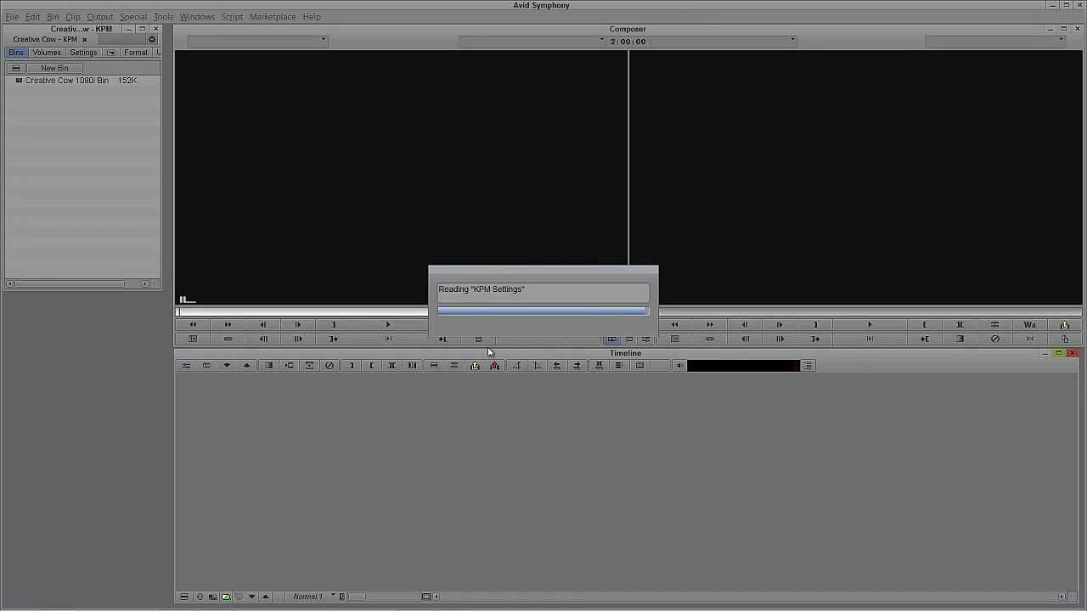
Load the For Archive sequence from the Sequences bin and scrub its timeline to check the restored media.
double_click(18, 91)
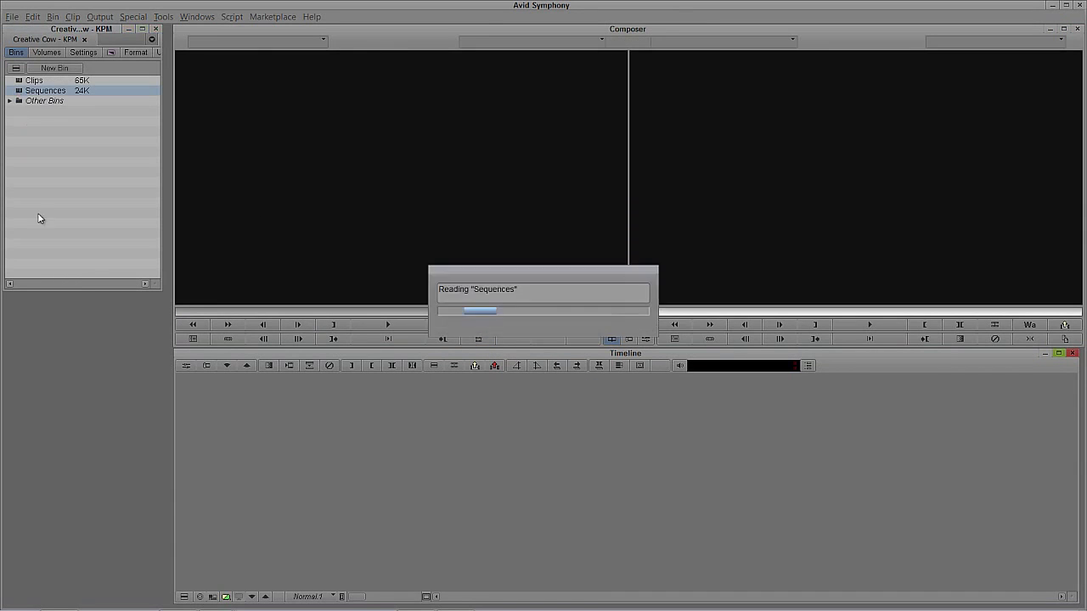
left_click_drag(33, 183, 745, 240)
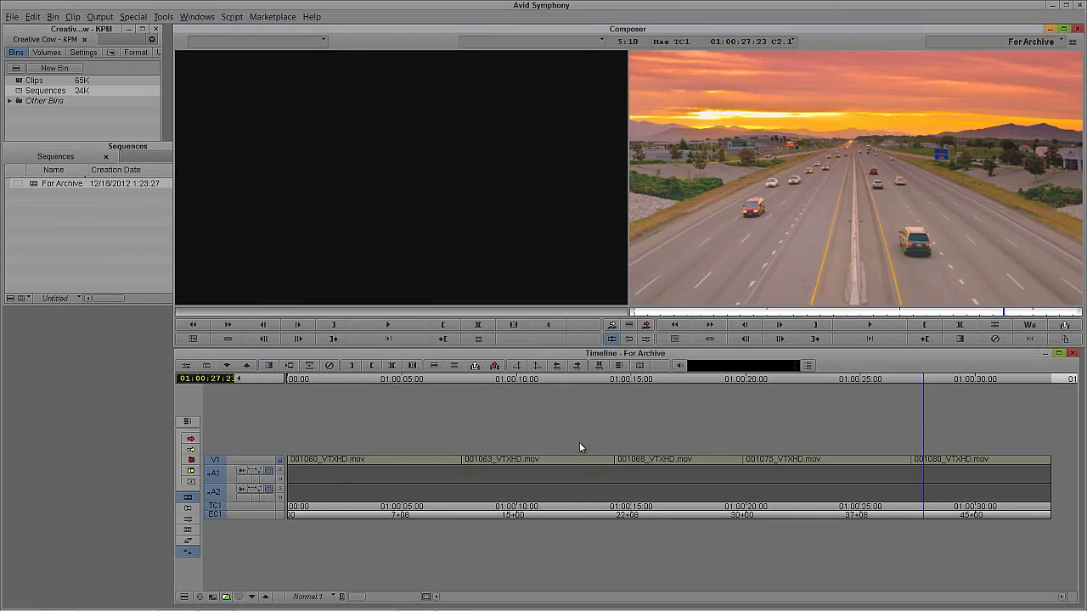
left_click_drag(580, 446, 834, 459)
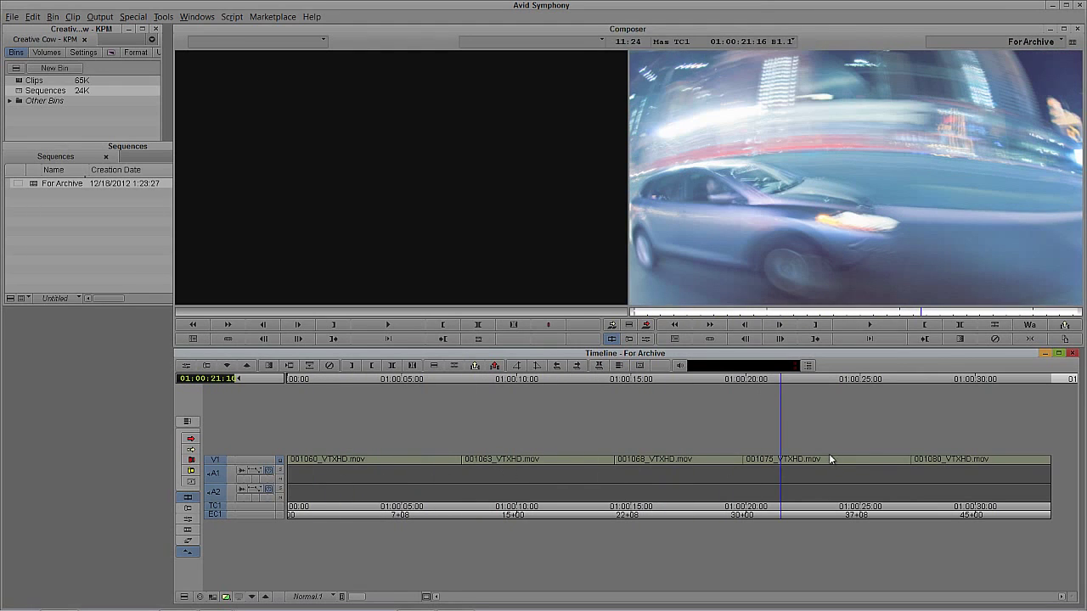
Switch to the Media Database Viewer for Avid applications.
left_click(414, 598)
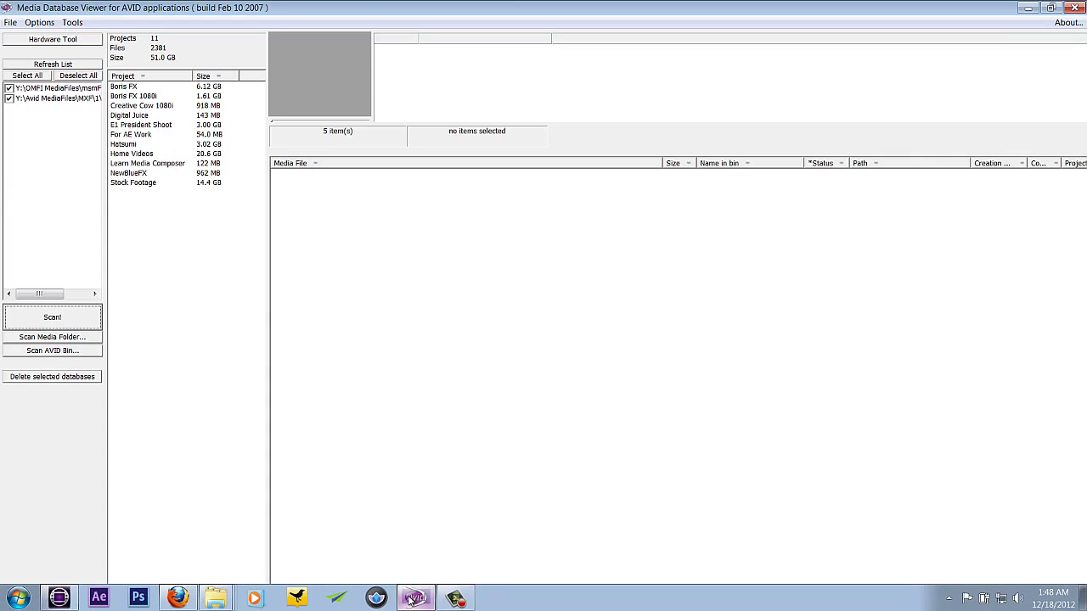